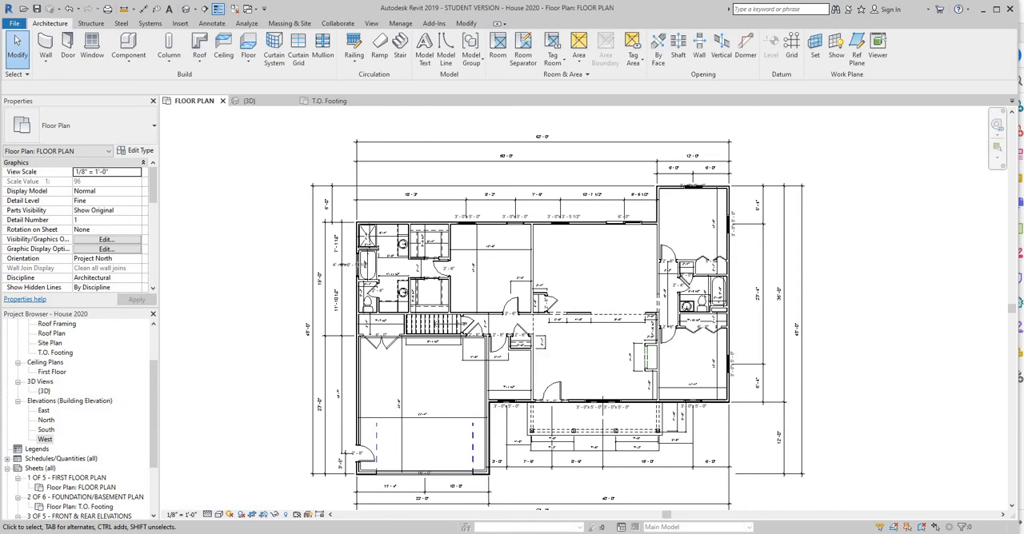
# Examine the typical section detail on page 5 of the ranch house PDF in Acrobat Reader and return to Revit.
pyautogui.click(540, 500)
pyautogui.keyDown('ctrl'); pyautogui.scroll(-4, 482, 269); pyautogui.keyUp('ctrl')
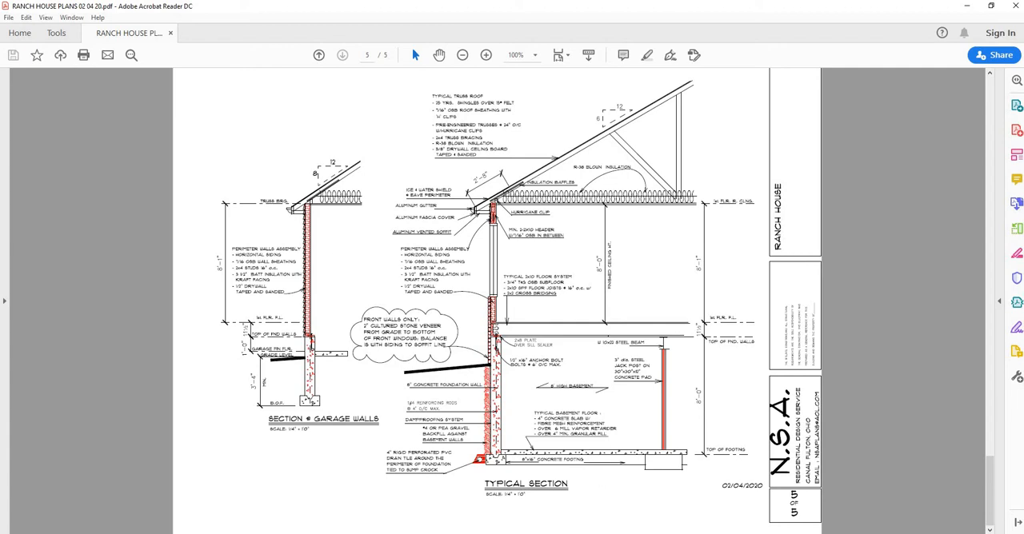
pyautogui.hotkey('alt', 'Tab')
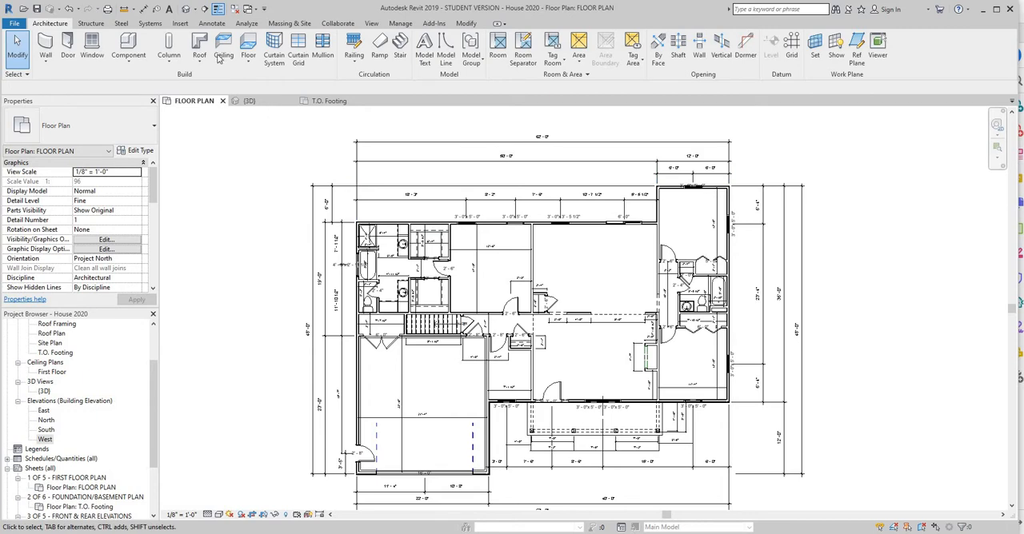
# Draw a vertical building section line from below the front wall through the front bedroom window up into the rear bedroom, looking toward the garage.
pyautogui.click(371, 24)
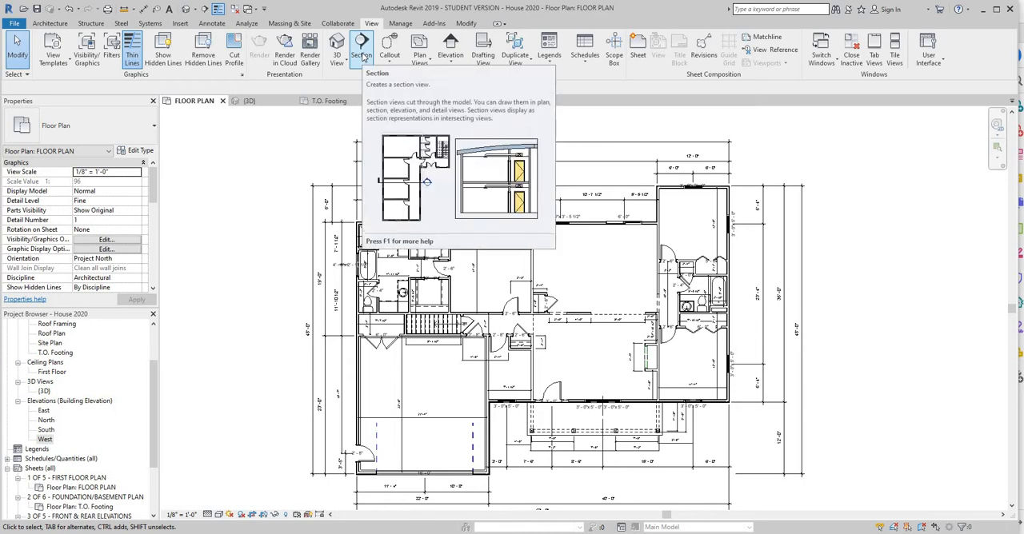
pyautogui.click(361, 50)
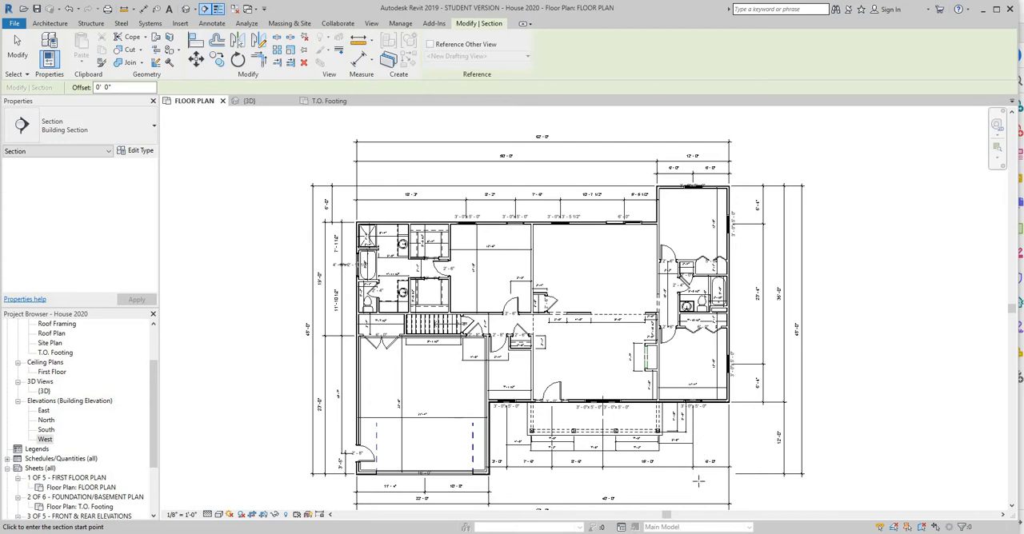
pyautogui.click(696, 482)
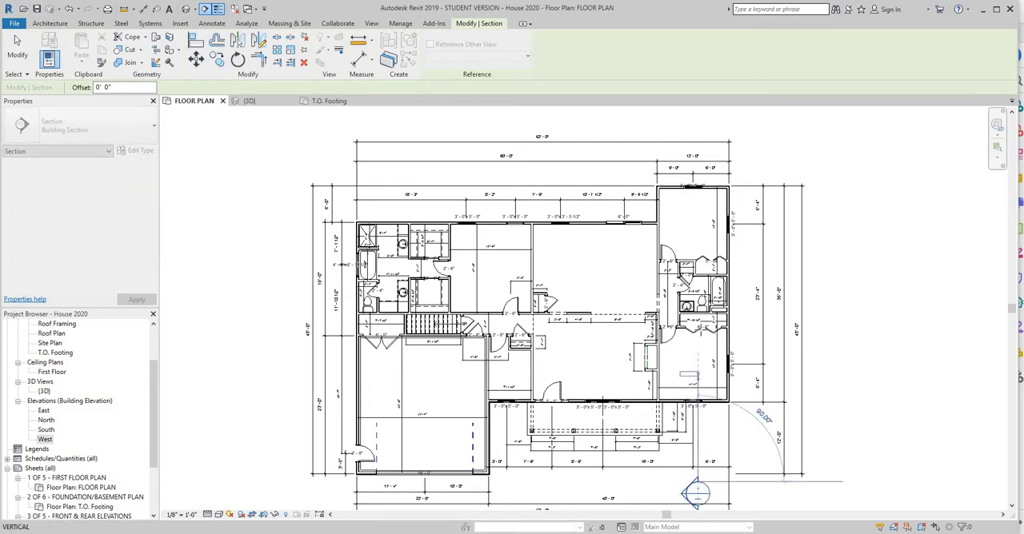
pyautogui.click(696, 233)
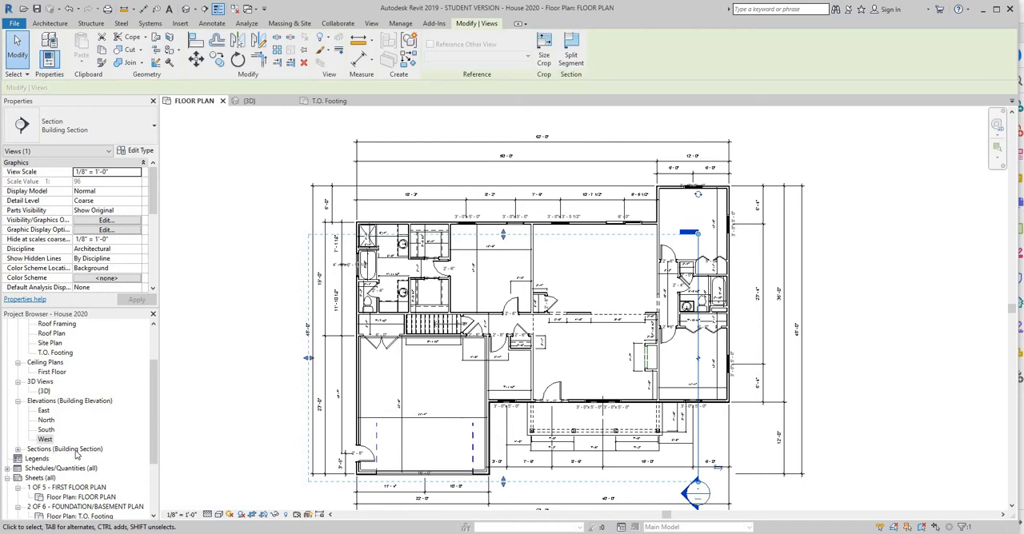
# Open the new Section 1 view and set its detail level to Medium.
pyautogui.click(18, 449)
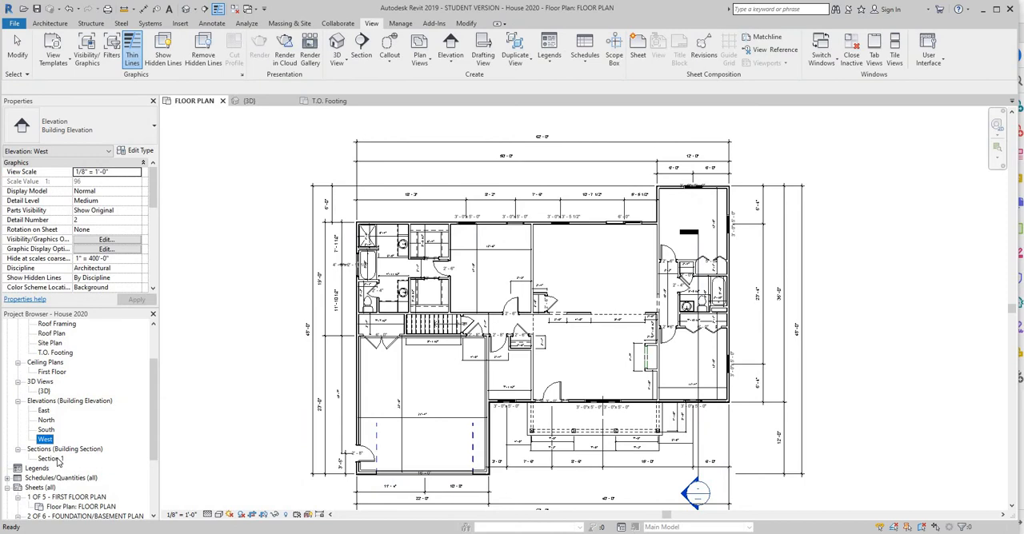
pyautogui.doubleClick(56, 459)
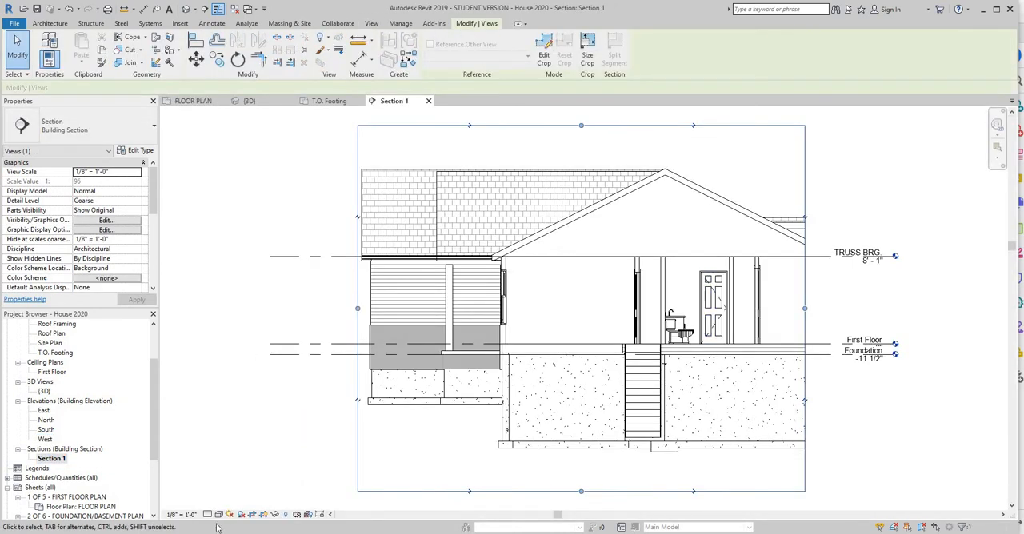
pyautogui.click(207, 514)
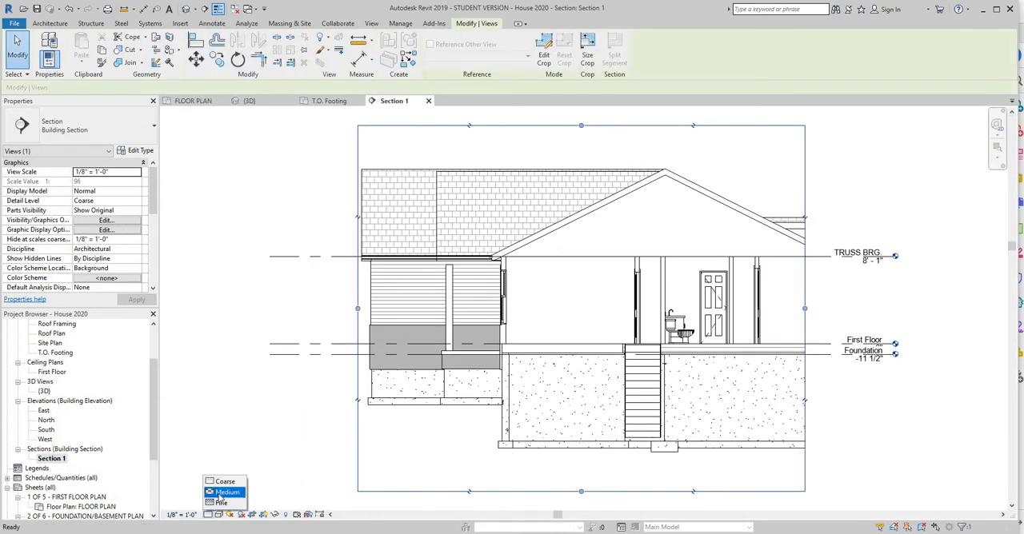
pyautogui.click(224, 492)
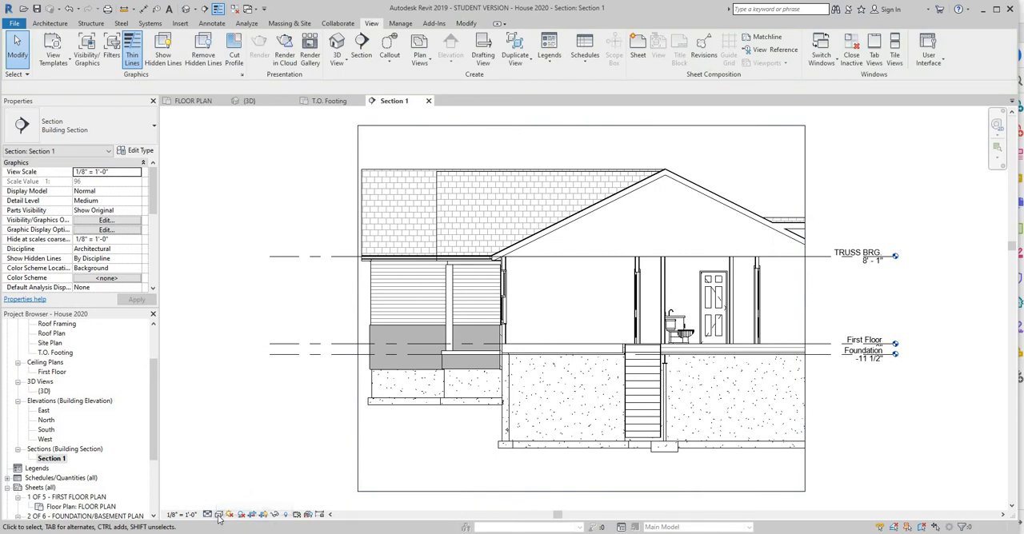
# Set the section view's visual style to Hidden Line.
pyautogui.click(219, 515)
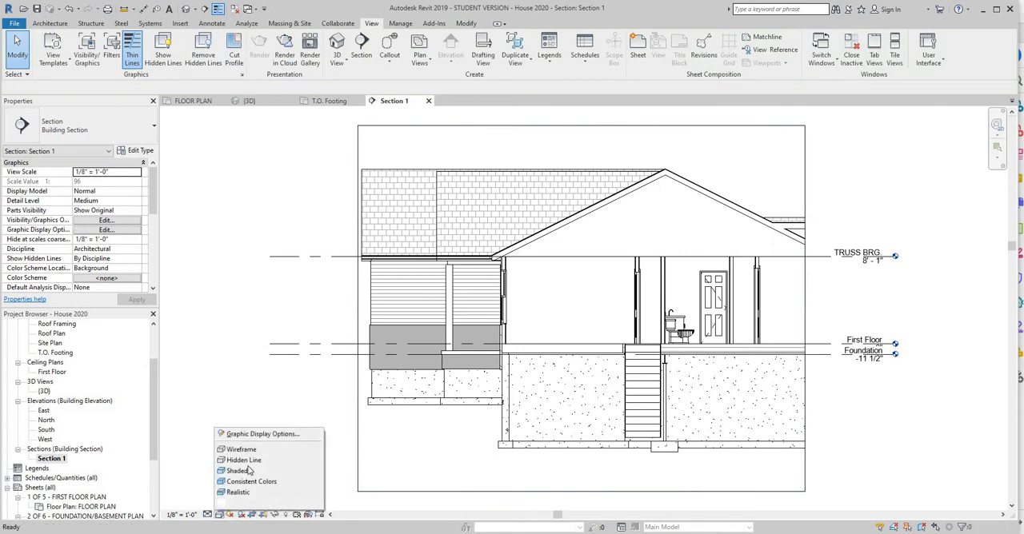
pyautogui.click(274, 461)
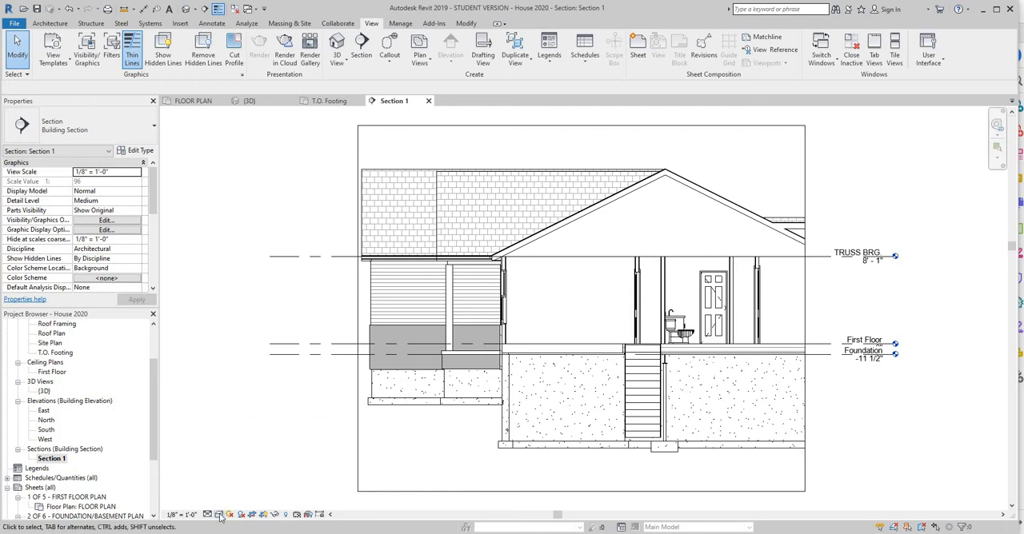
pyautogui.click(219, 515)
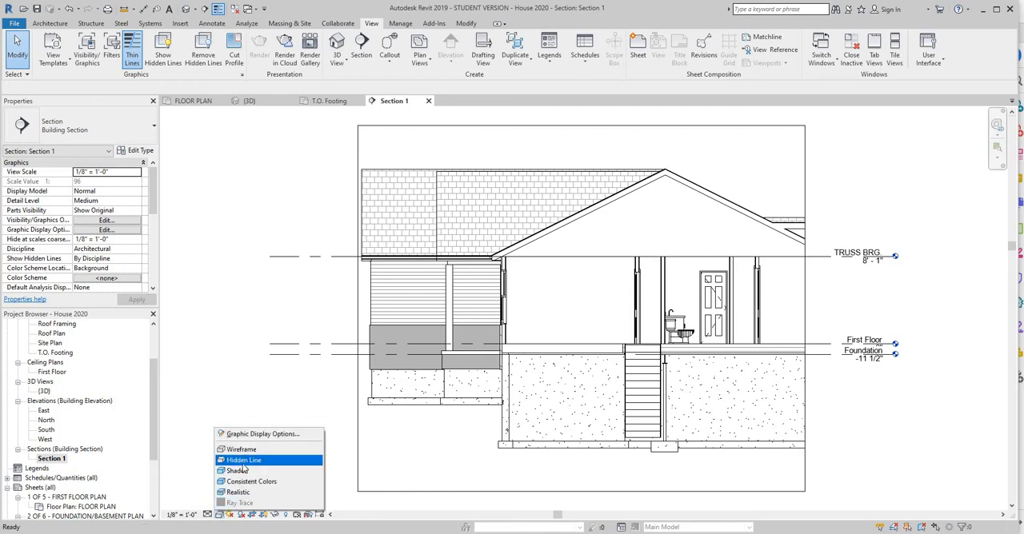
pyautogui.click(243, 464)
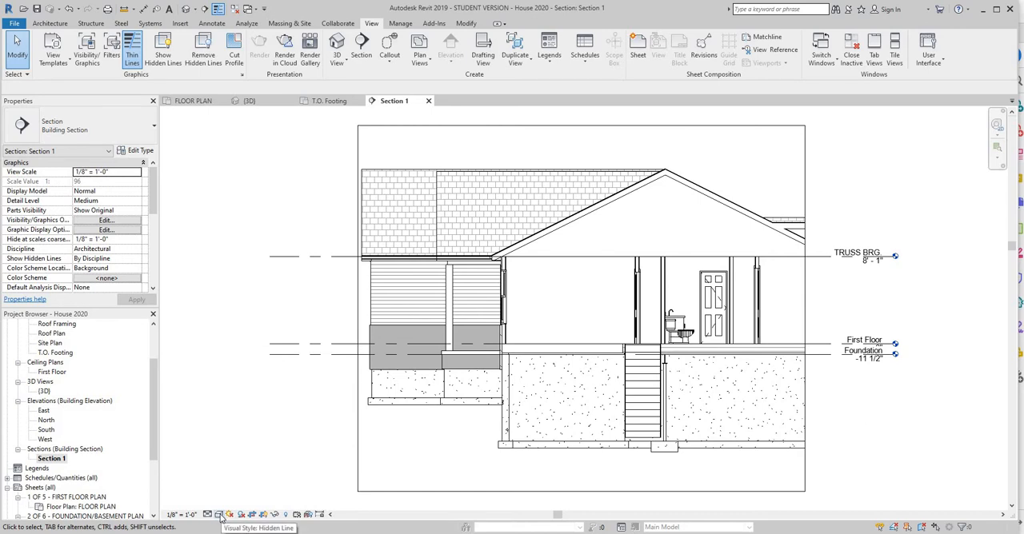
# Try a colored visual style on the section view, compare it with the PDF detail, and restore Hidden Line.
pyautogui.click(220, 515)
pyautogui.click(240, 479)
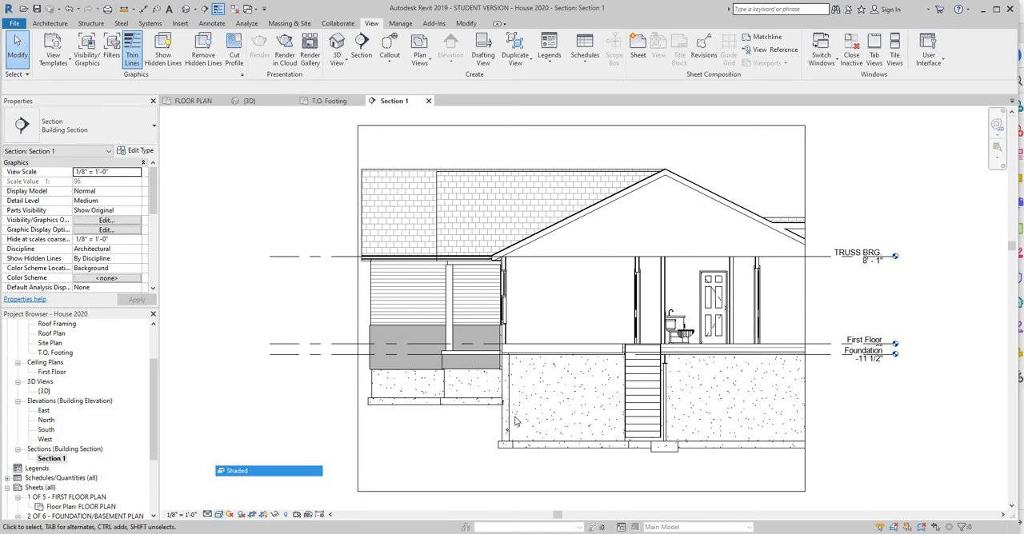
pyautogui.click(219, 515)
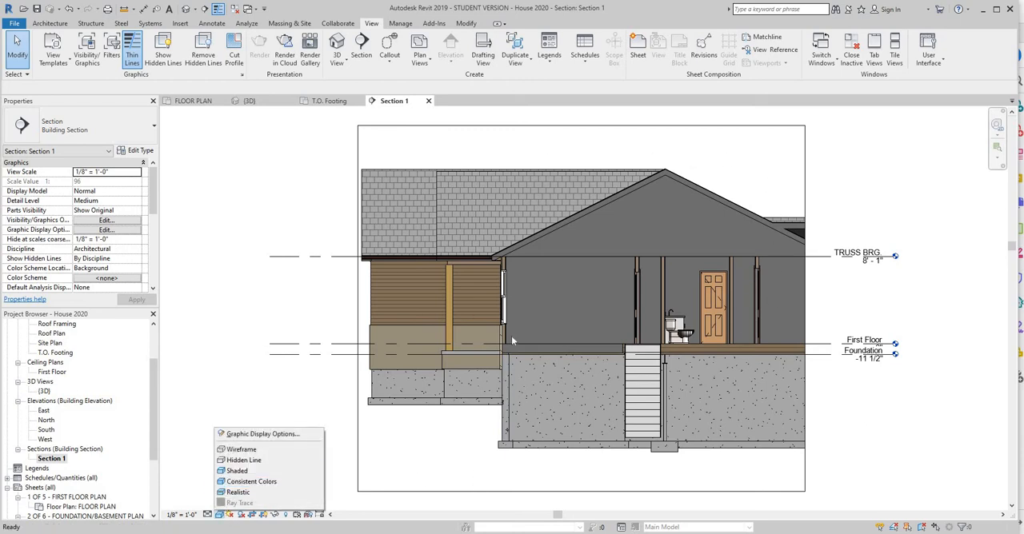
pyautogui.hotkey('alt', 'Tab')
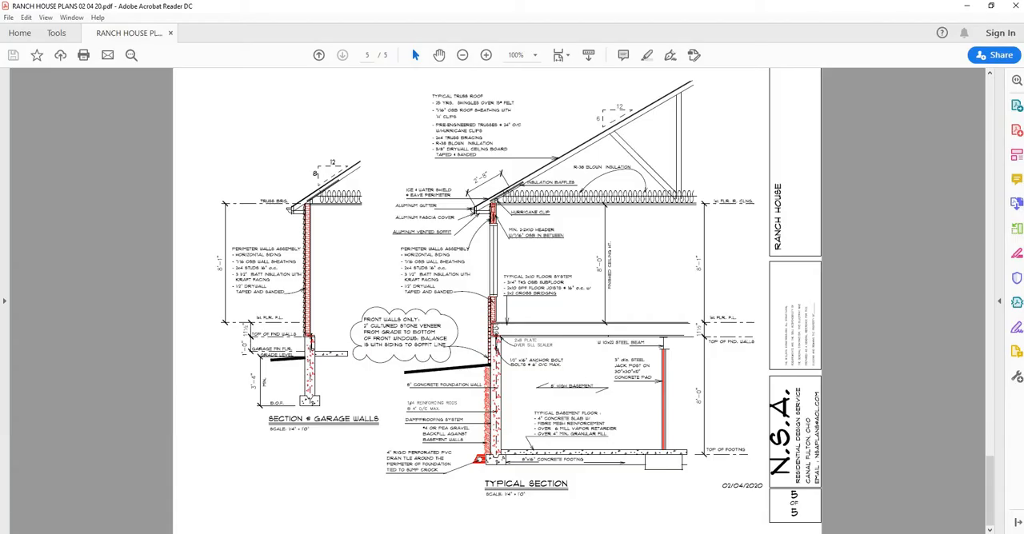
pyautogui.hotkey('alt', 'Tab')
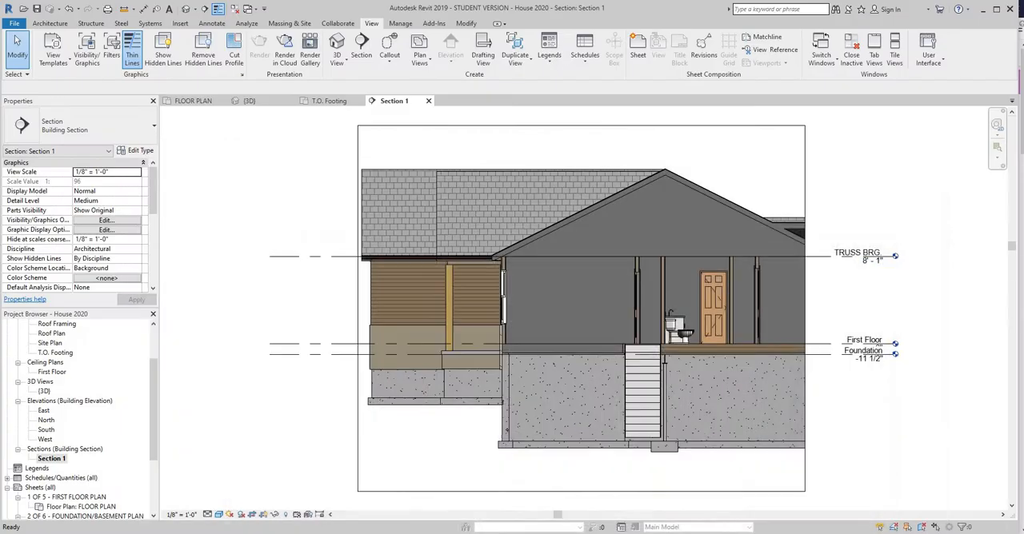
pyautogui.click(220, 514)
pyautogui.click(288, 462)
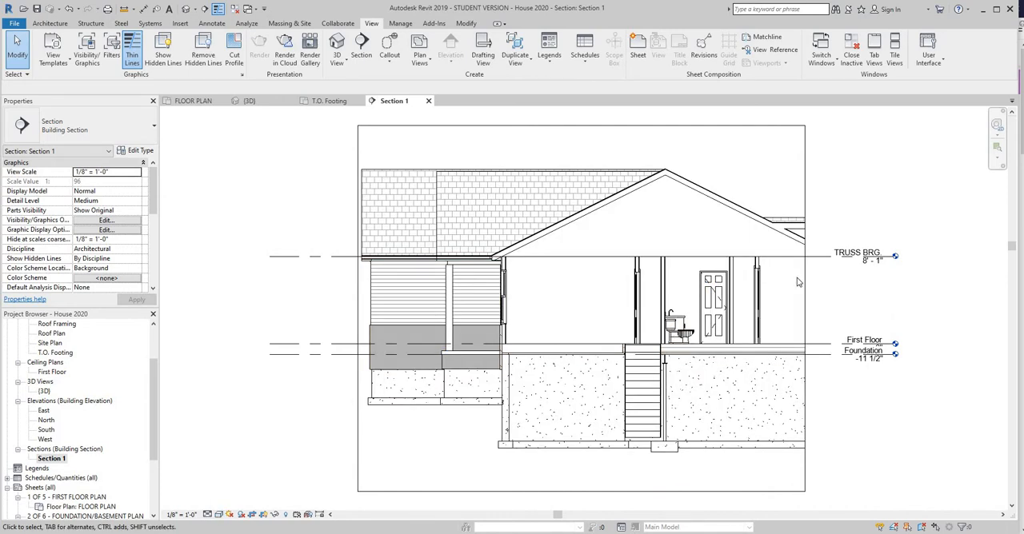
# Narrow the section's crop region from both sides so it frames only the front wall, its eave and its footing.
pyautogui.click(807, 206)
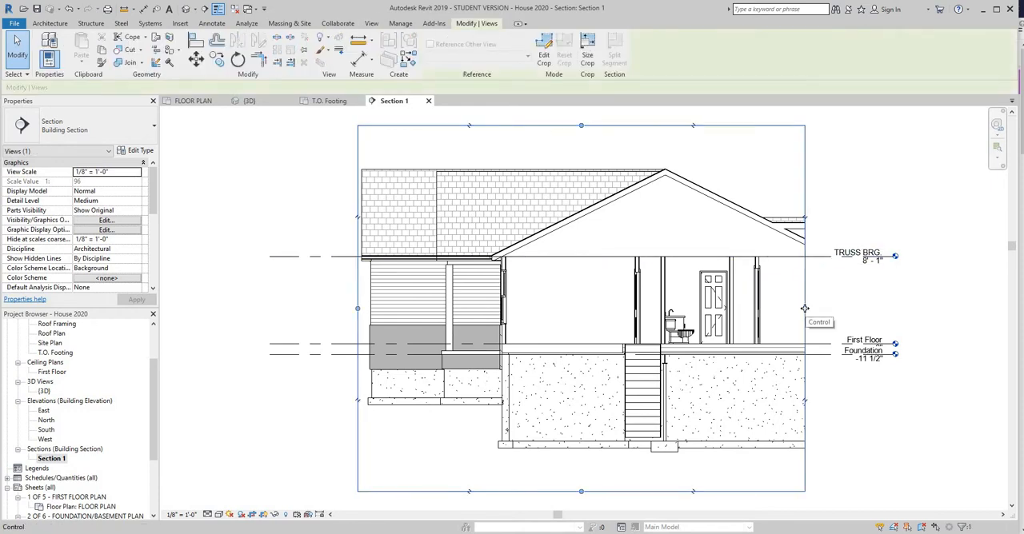
pyautogui.moveTo(805, 308); pyautogui.dragTo(620, 329)
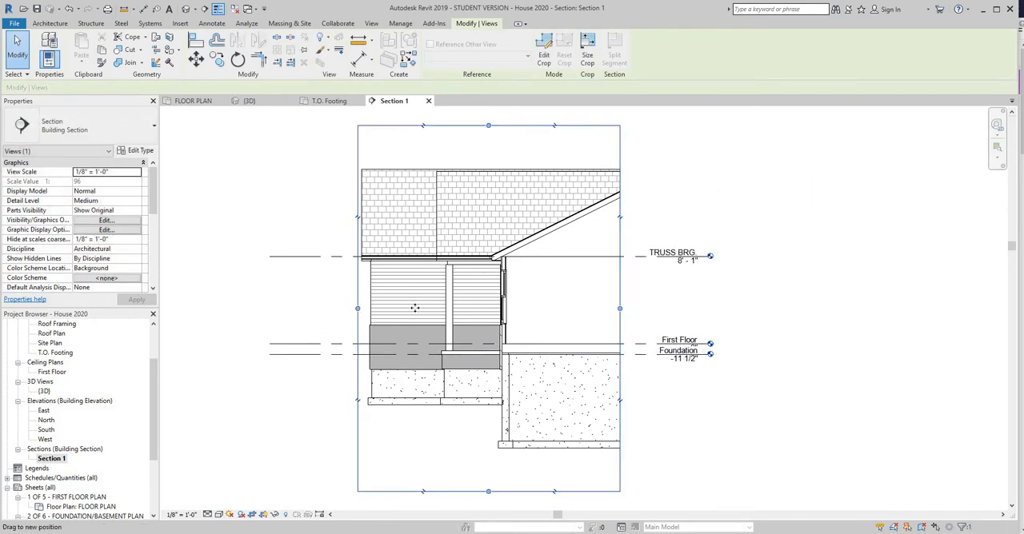
pyautogui.moveTo(414, 308); pyautogui.dragTo(460, 308)
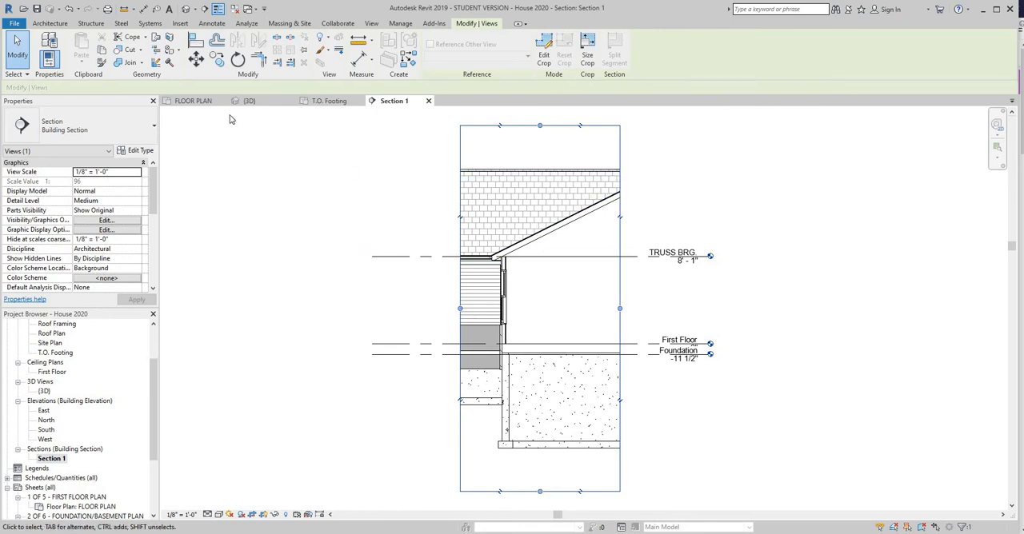
# In the floor plan, shorten the section's view depth to end inside the front bedroom, clear of the porch, and reopen Section 1.
pyautogui.click(195, 101)
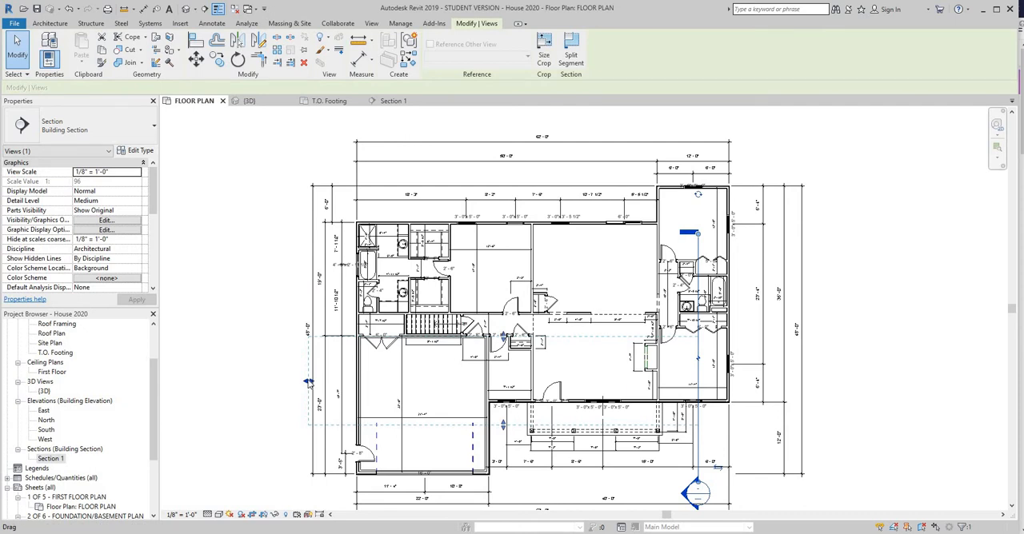
pyautogui.moveTo(309, 383); pyautogui.dragTo(666, 430)
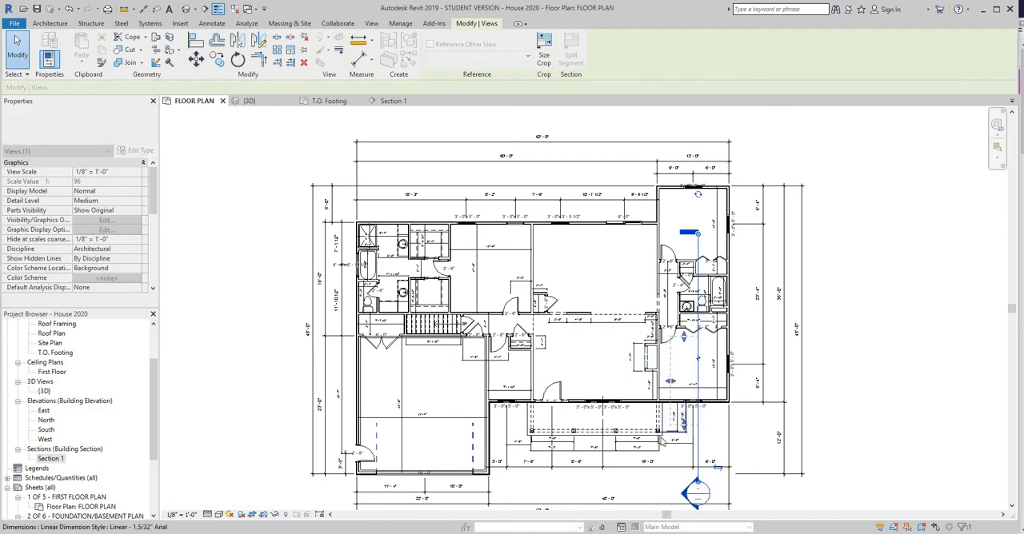
pyautogui.scroll(4, 675, 422)
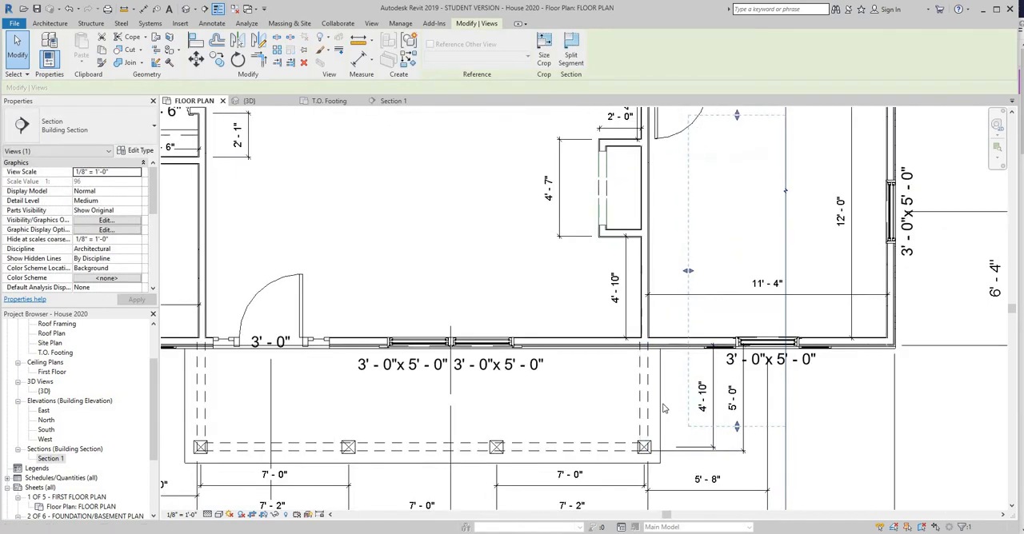
pyautogui.moveTo(685, 274)
pyautogui.mouseDown()
pyautogui.moveTo(669, 272)
pyautogui.moveTo(692, 274)
pyautogui.mouseUp()
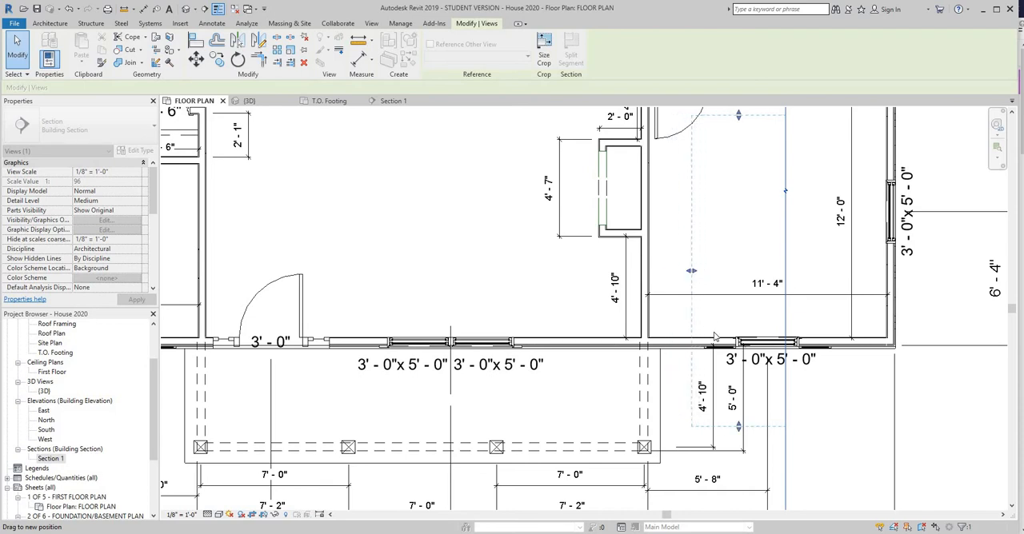
pyautogui.click(395, 102)
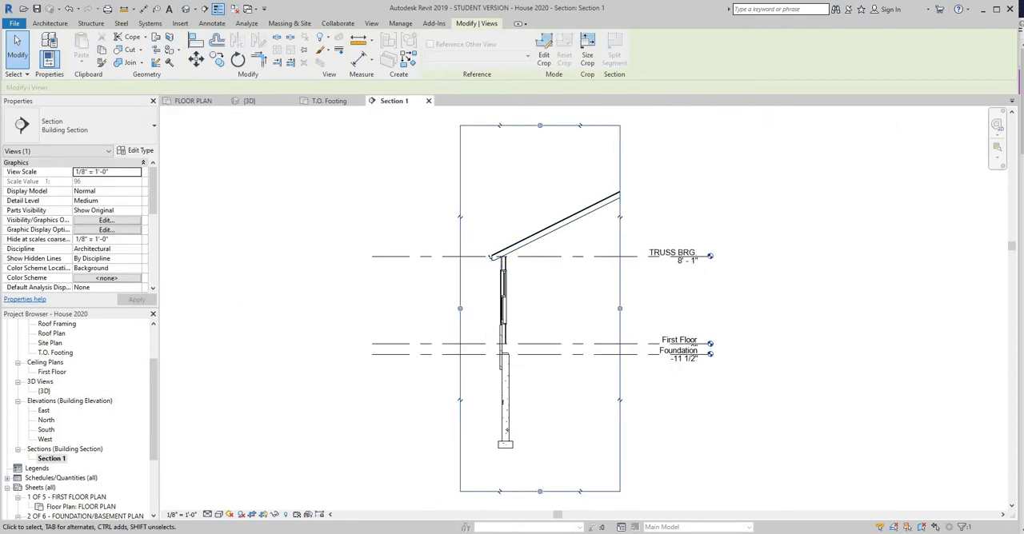
# Compare the wall, floor levels, foundation and footing in Section 1 with the typical section in the PDF plans.
pyautogui.hotkey('alt', 'Tab')
pyautogui.hotkey('alt', 'Tab')
pyautogui.scroll(8, 526, 354)
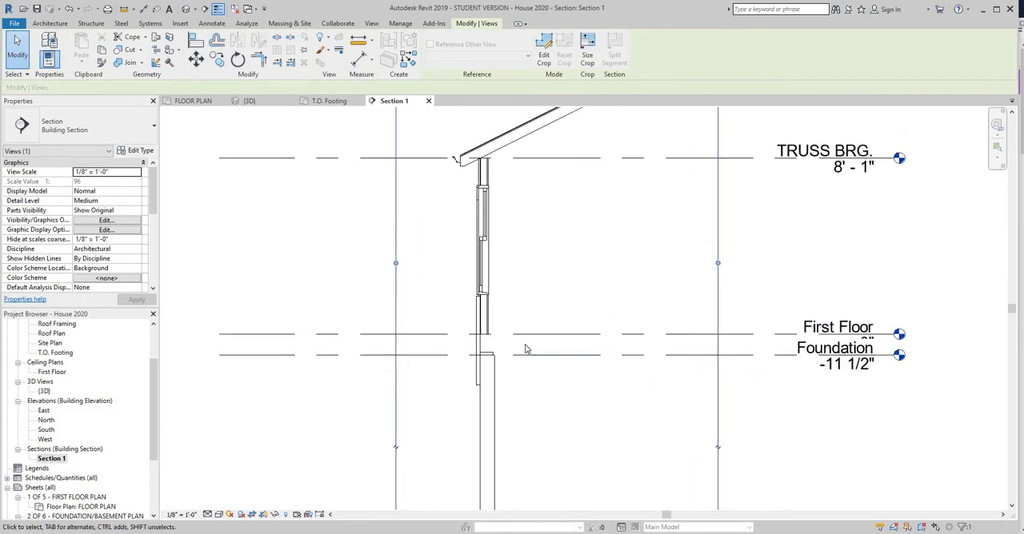
pyautogui.scroll(-2, 514, 218)
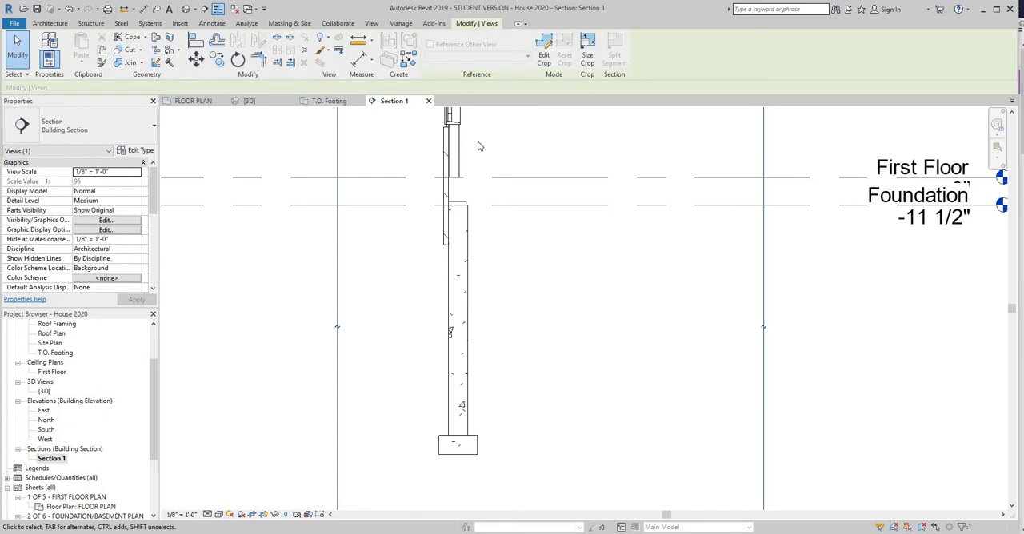
pyautogui.click(213, 26)
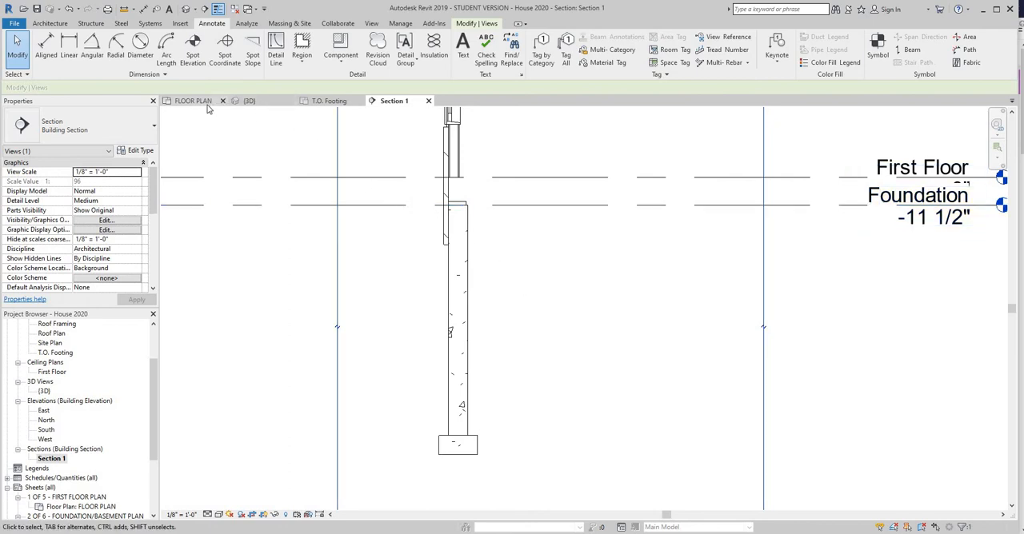
# Open the T.O. Footing plan and start an architectural floor using the Concrete Slab - 4" type.
pyautogui.click(334, 103)
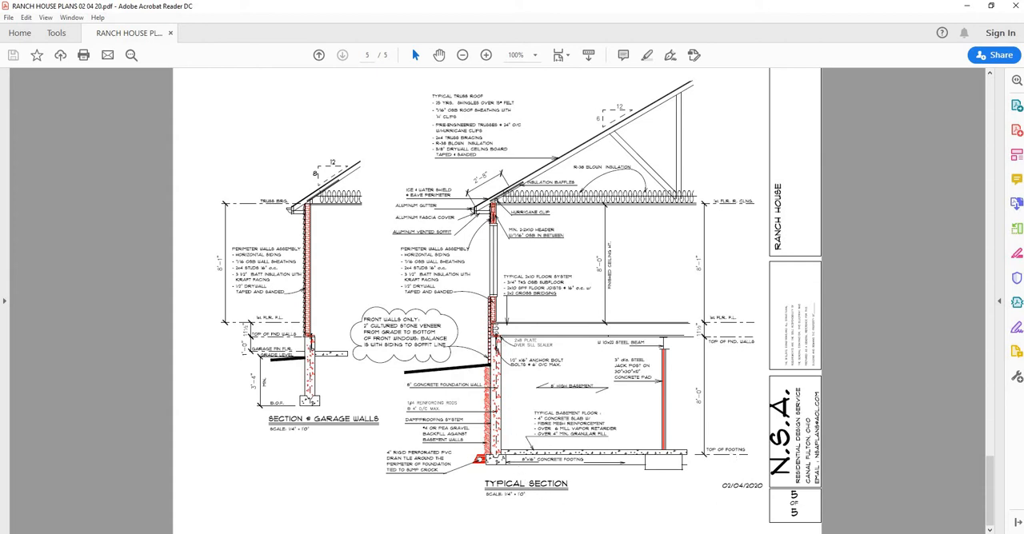
pyautogui.hotkey('alt', 'Tab')
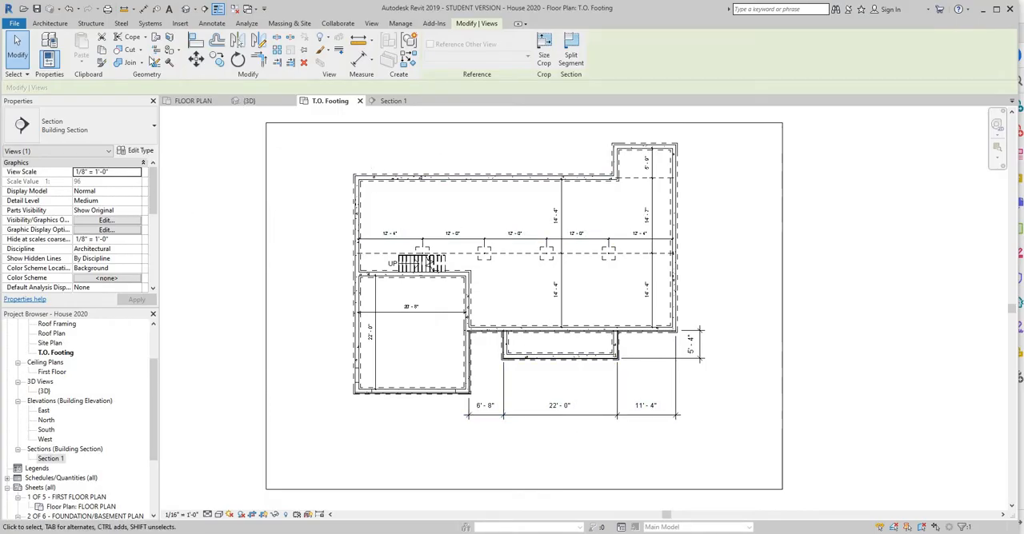
pyautogui.click(50, 24)
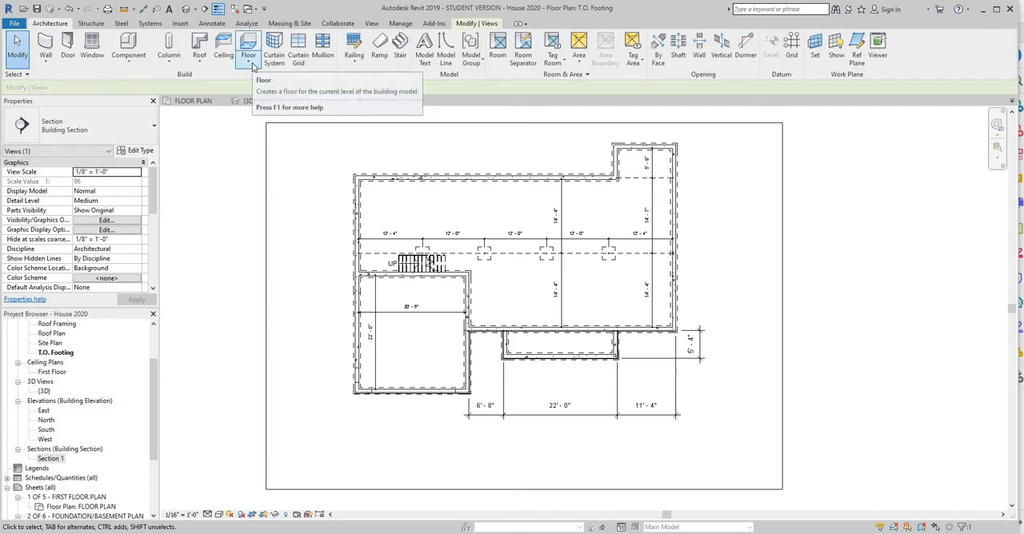
pyautogui.click(249, 63)
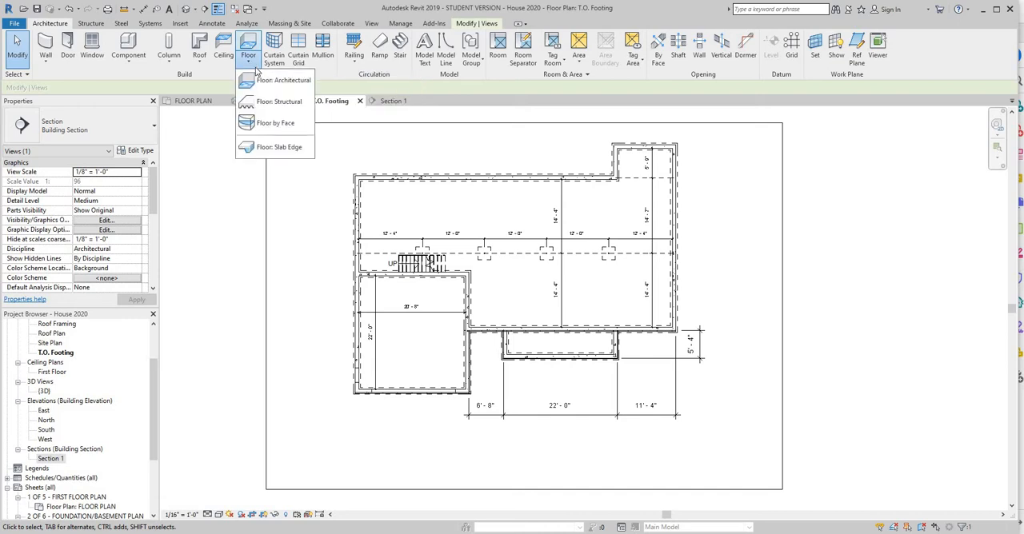
pyautogui.click(276, 81)
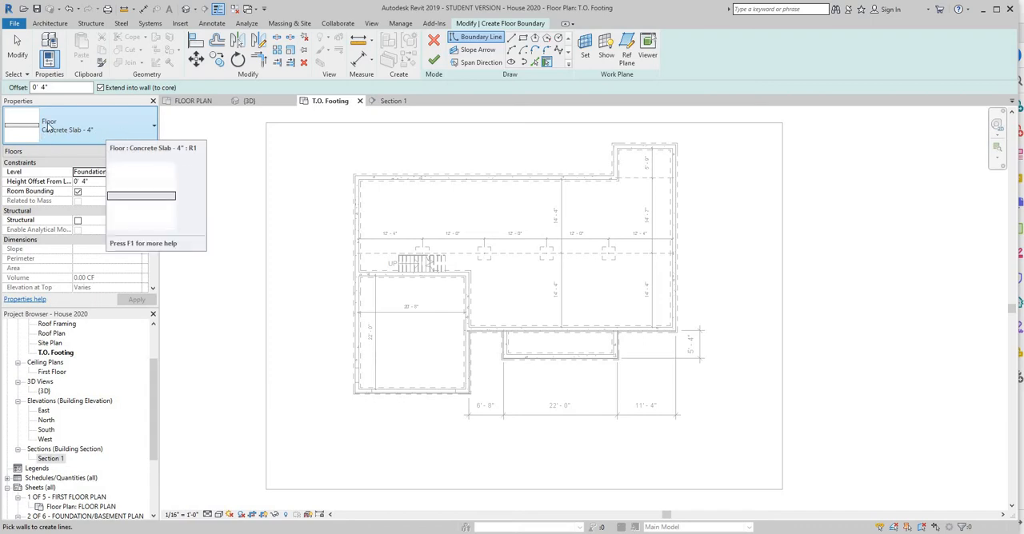
pyautogui.click(155, 131)
pyautogui.click(191, 145)
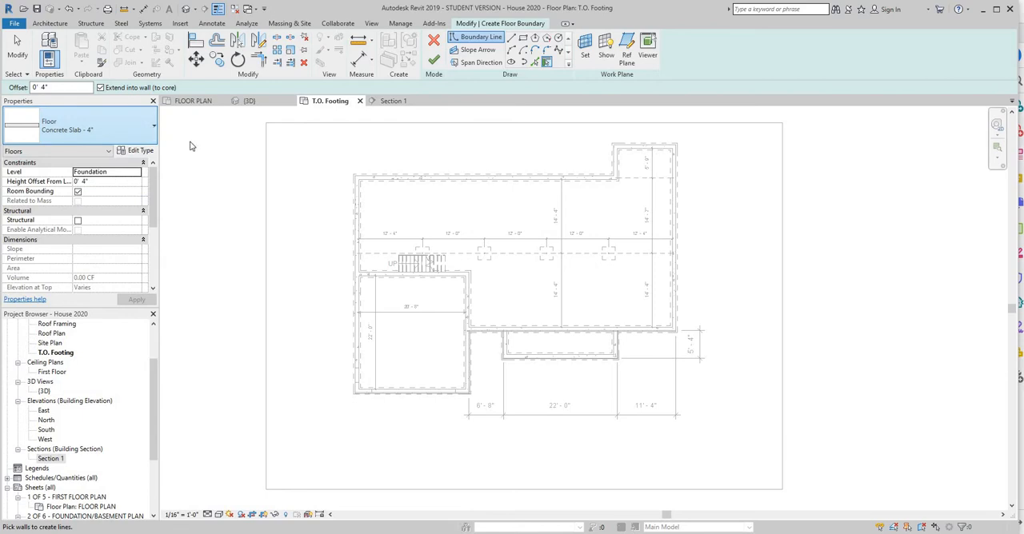
# Set the slab's level to T.O. Footing and check the basement slab in the PDF's typical section, keeping the 4" boundary offset.
pyautogui.click(45, 87)
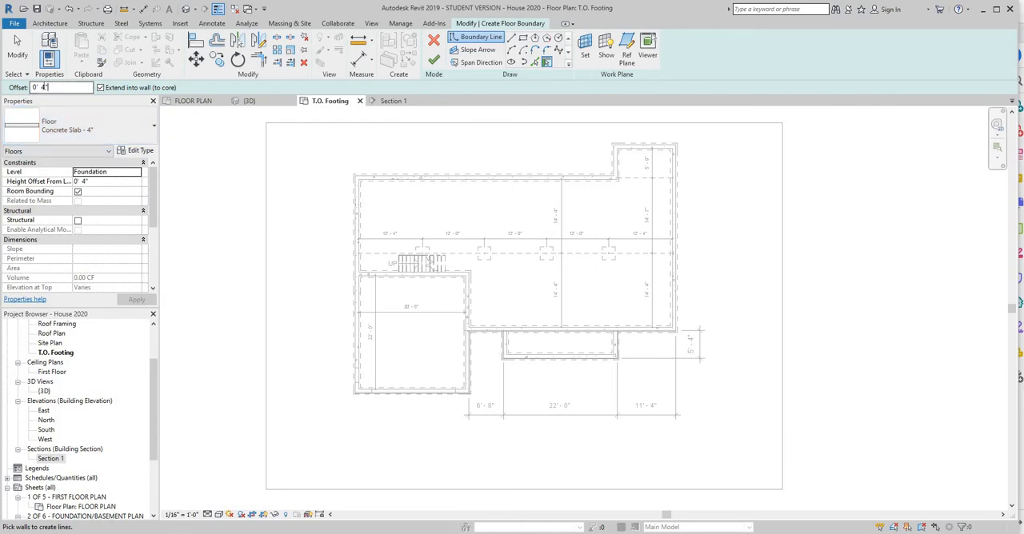
pyautogui.doubleClick(55, 87)
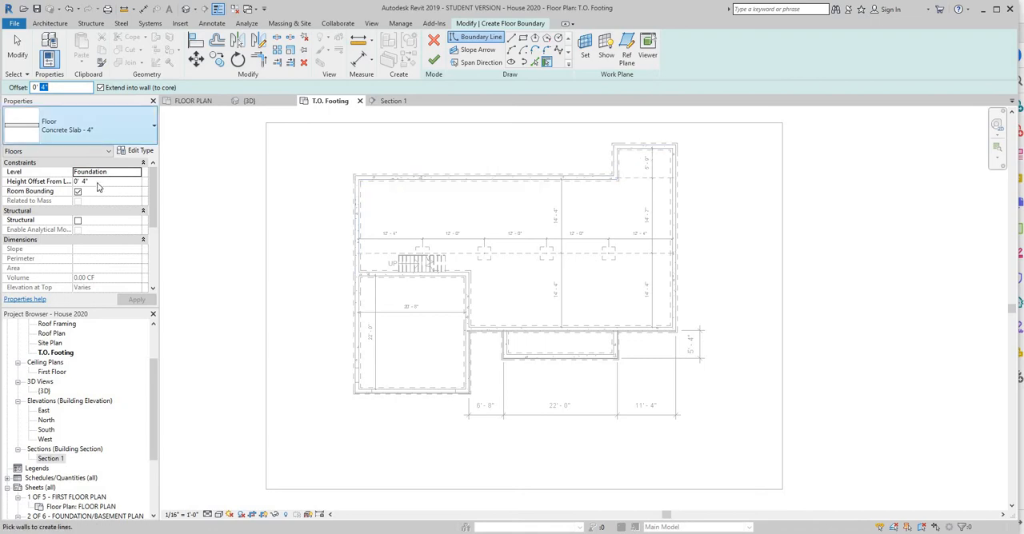
pyautogui.click(132, 172)
pyautogui.click(137, 172)
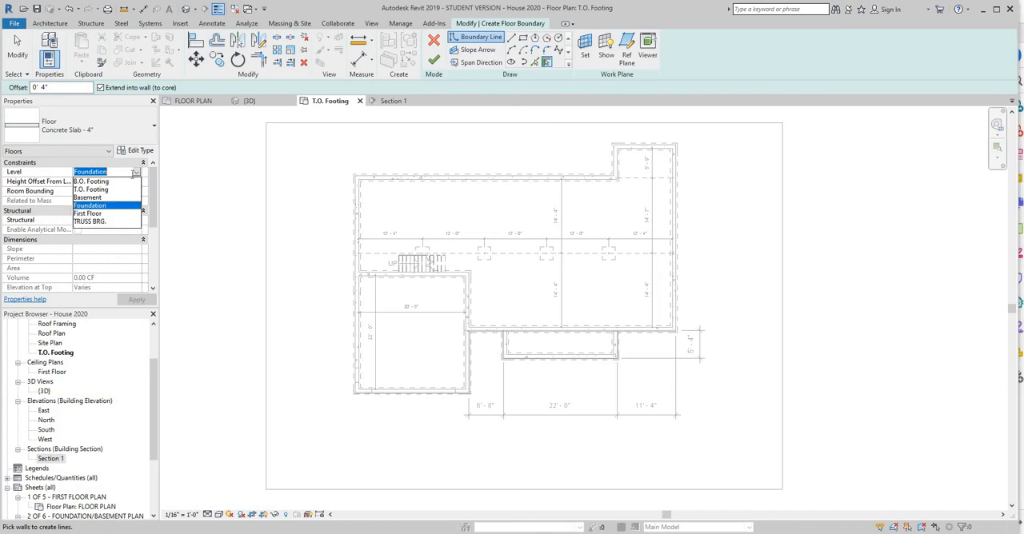
pyautogui.click(107, 190)
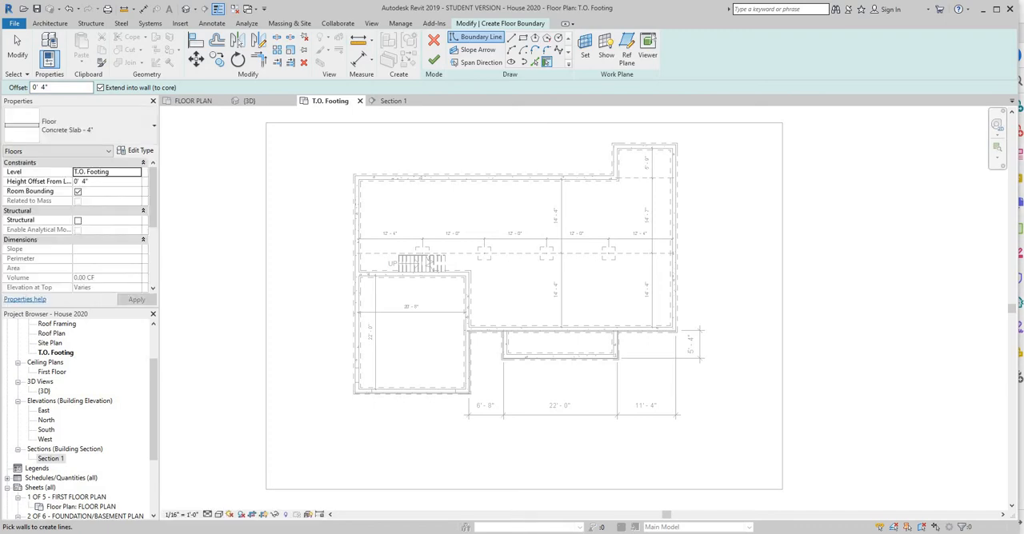
pyautogui.click(570, 508)
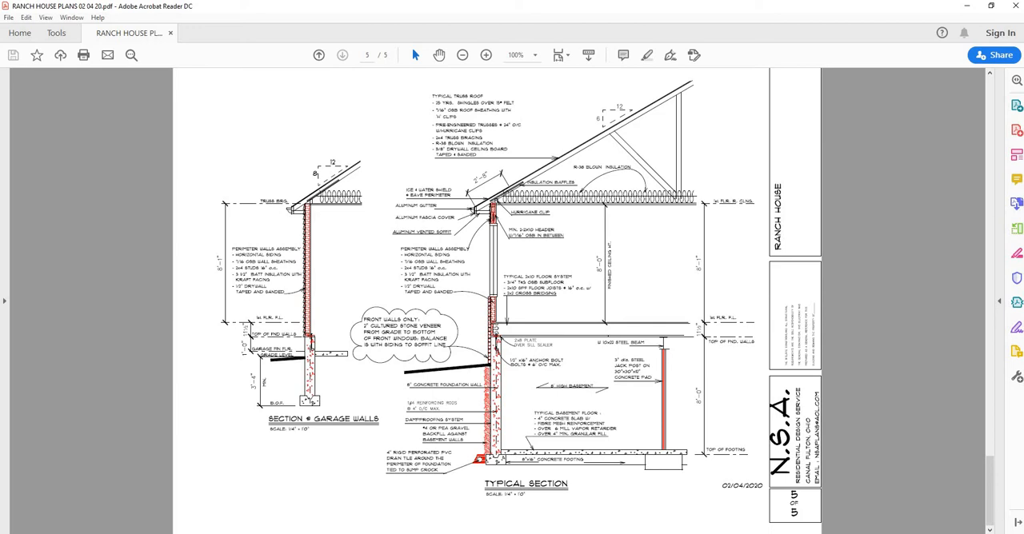
pyautogui.click(656, 533)
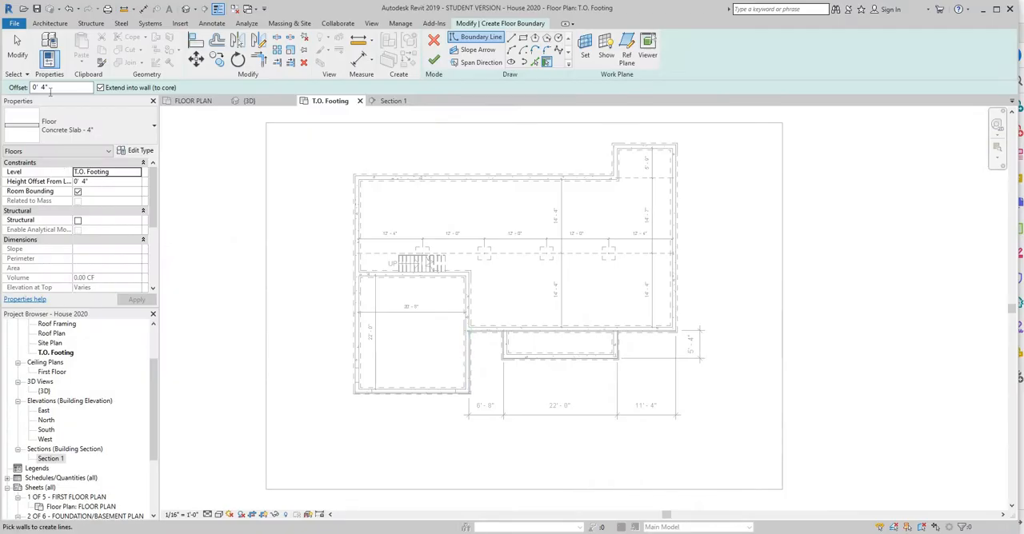
pyautogui.click(42, 88)
# Pick the basement's perimeter walls as the slab boundary, leaving out the garage and front porch, and try to finish the sketch.
pyautogui.click(460, 184)
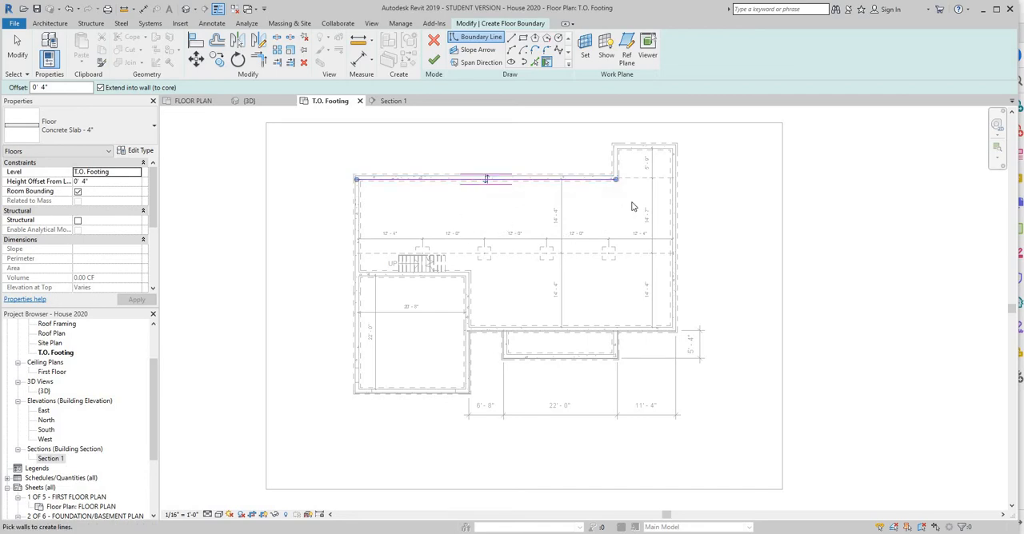
pyautogui.click(628, 155)
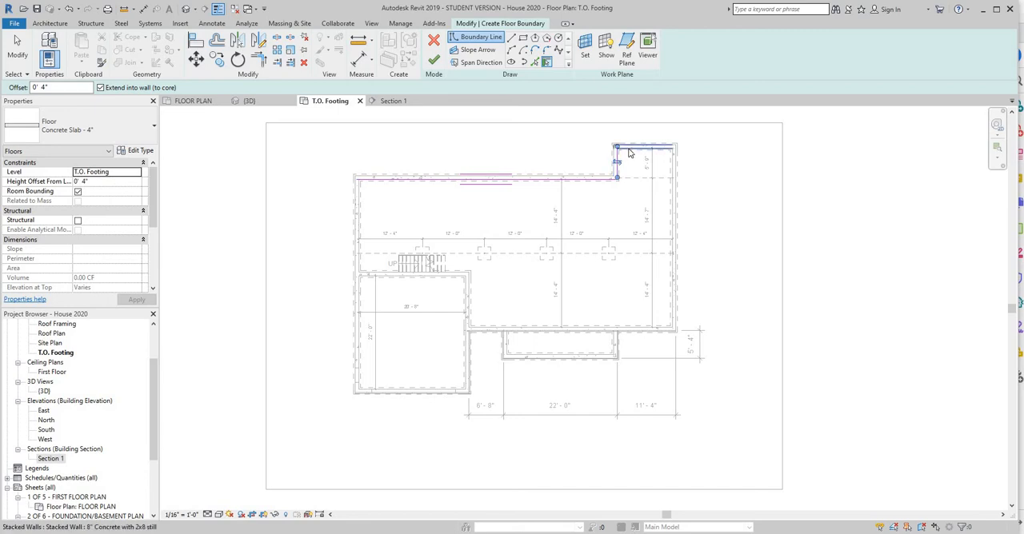
pyautogui.click(644, 149)
pyautogui.click(630, 328)
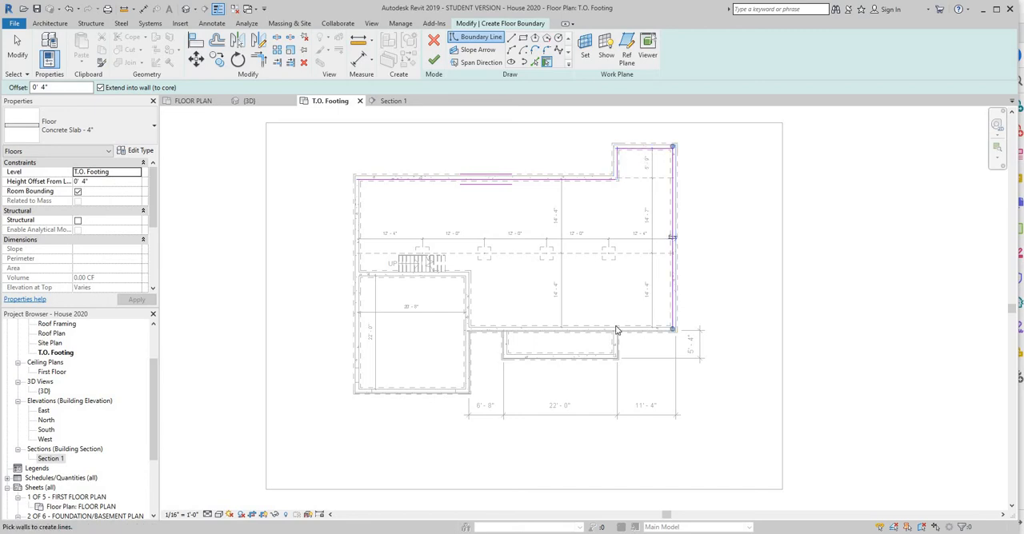
pyautogui.click(616, 330)
pyautogui.click(467, 274)
pyautogui.click(410, 273)
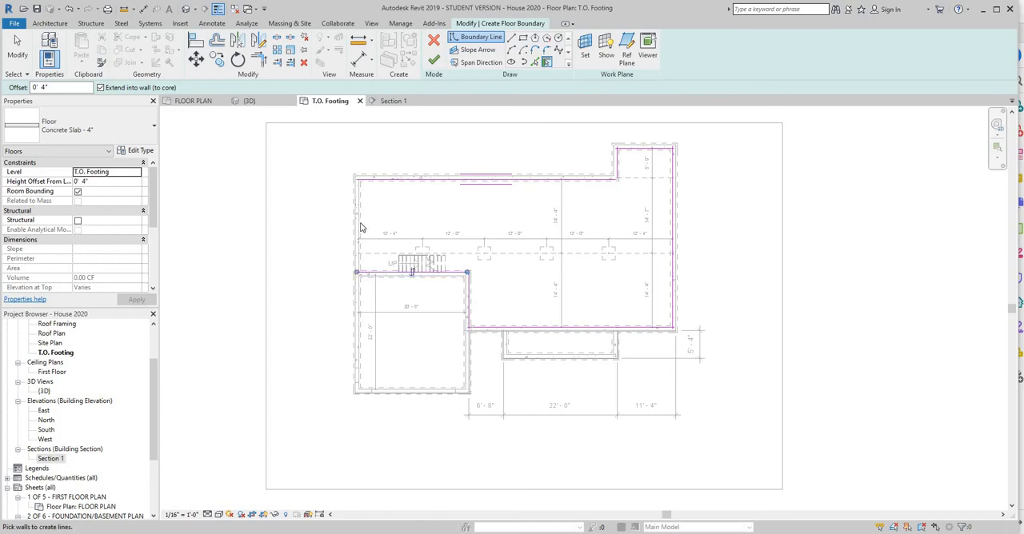
pyautogui.click(360, 225)
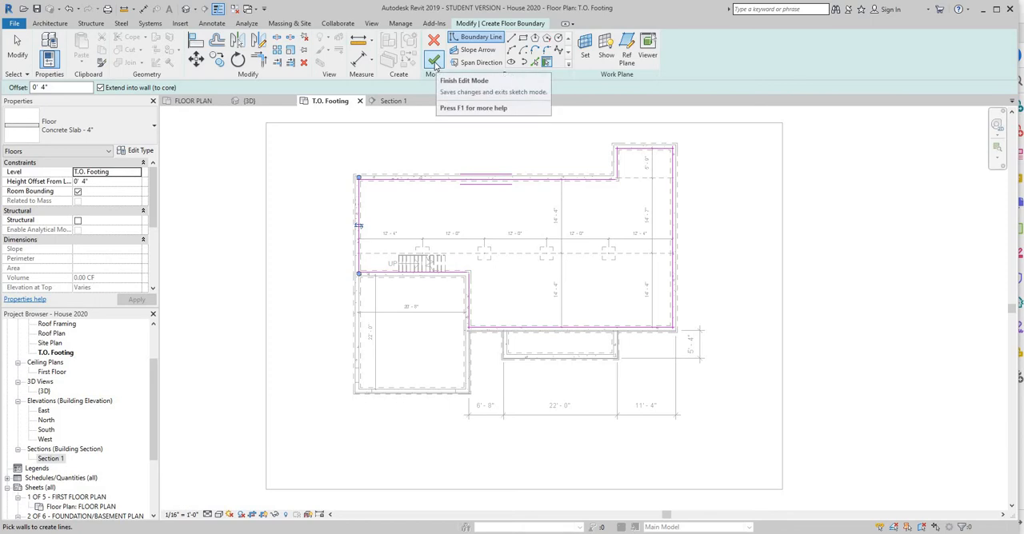
pyautogui.click(434, 62)
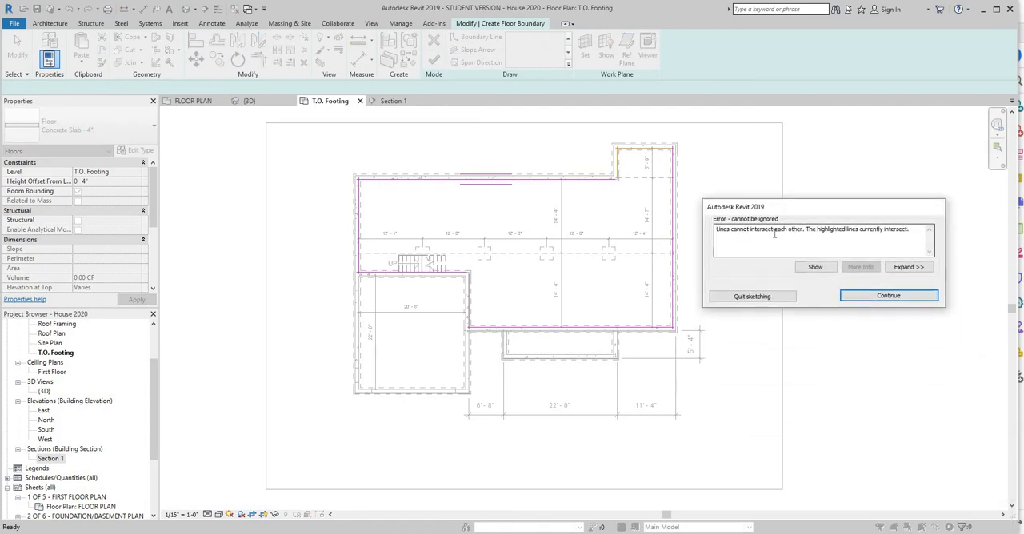
pyautogui.click(878, 299)
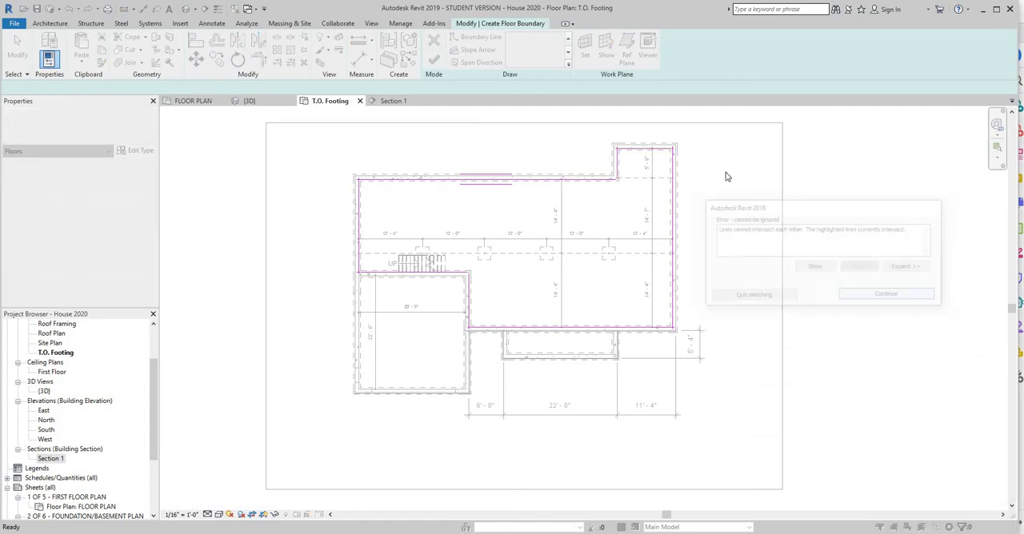
# Pull the overlapping boundary line ends back so they meet exactly at the rear bump-out's outer northeast corner.
pyautogui.scroll(5, 676, 159)
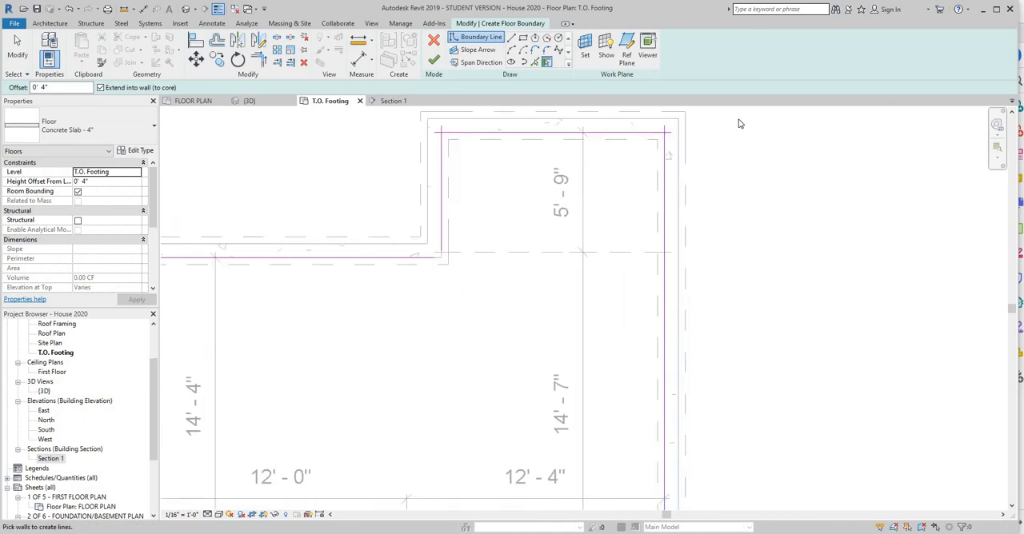
pyautogui.rightClick(752, 190)
pyautogui.click(764, 197)
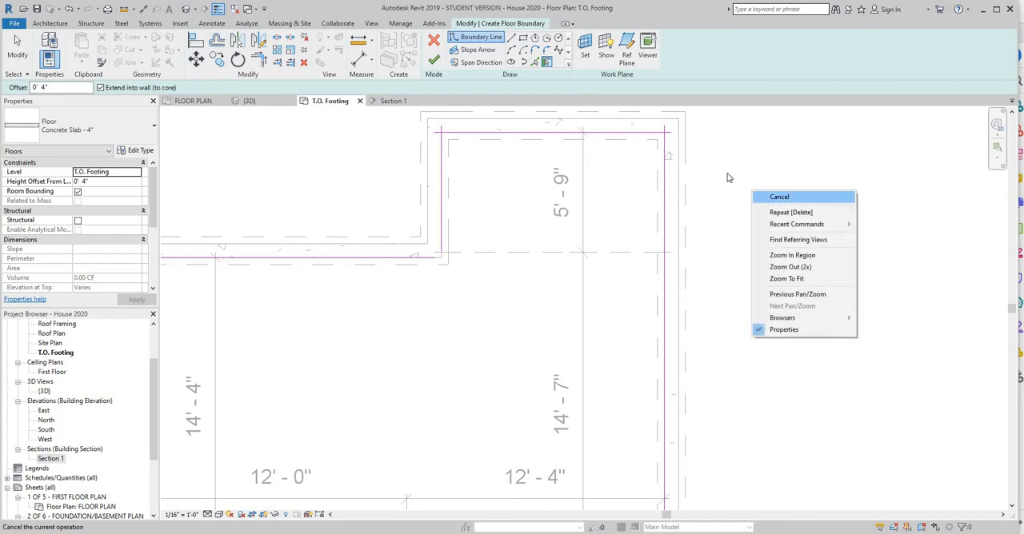
pyautogui.click(669, 133)
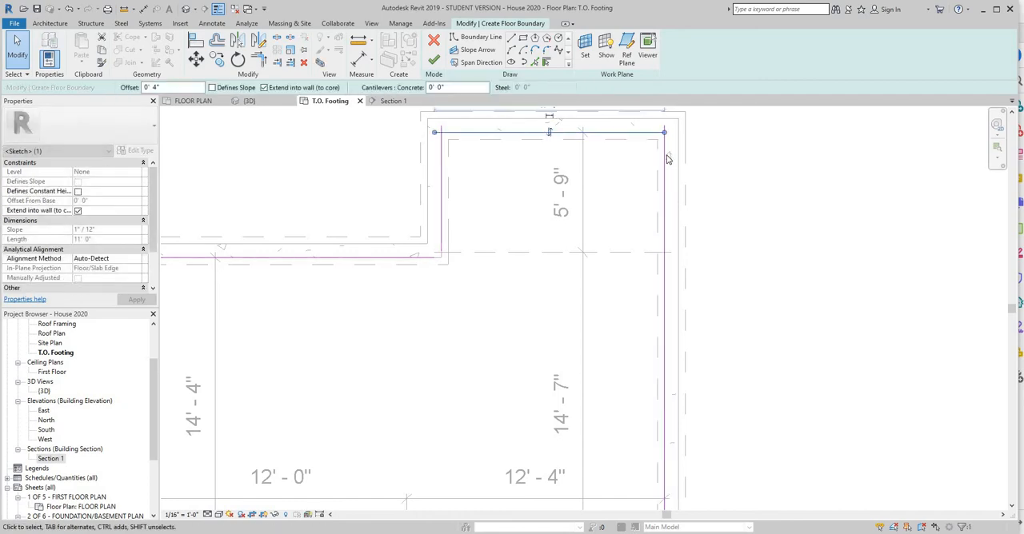
pyautogui.click(664, 160)
pyautogui.moveTo(664, 127); pyautogui.dragTo(664, 133)
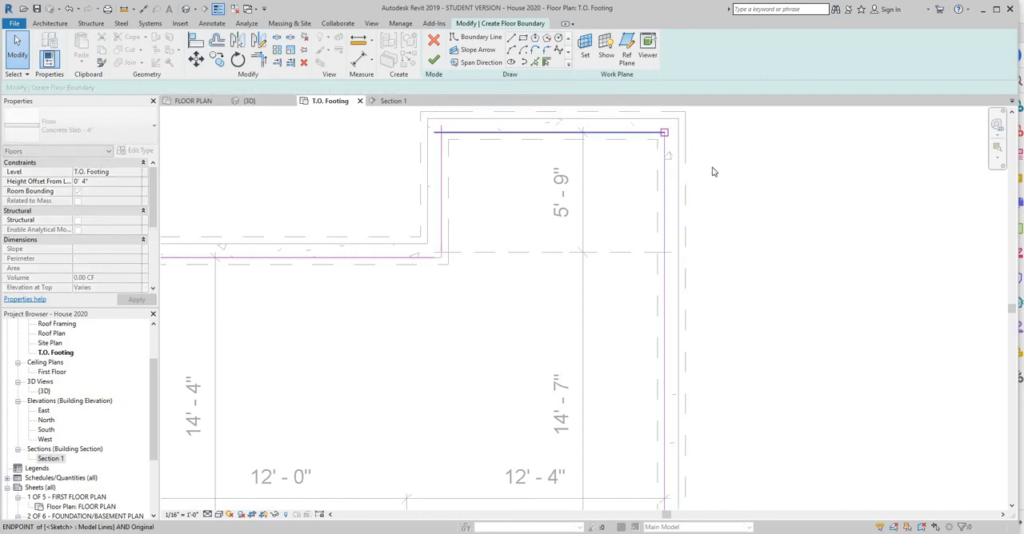
# Align the overshooting boundary line ends with each other at the rear bump-out's outer northwest corner.
pyautogui.click(196, 41)
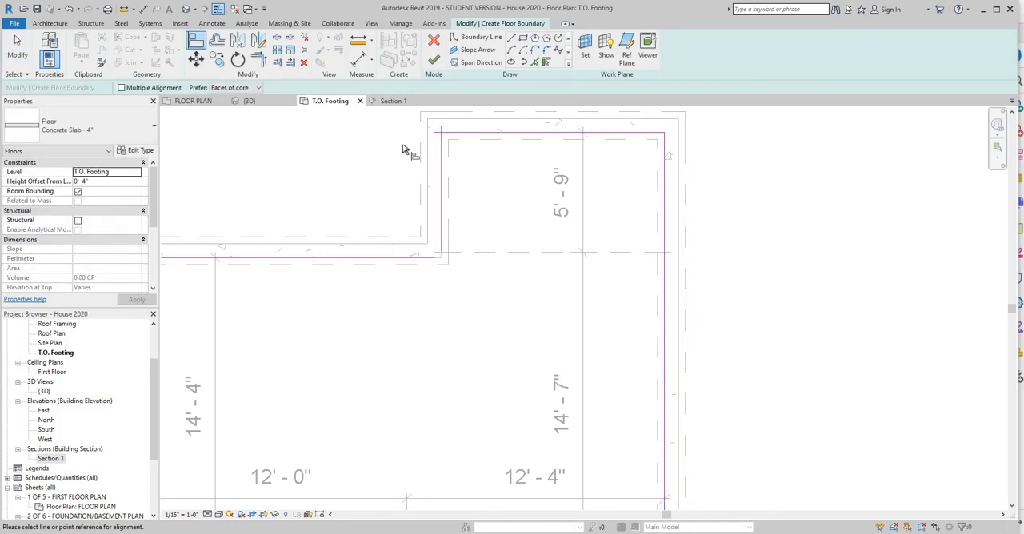
pyautogui.click(443, 129)
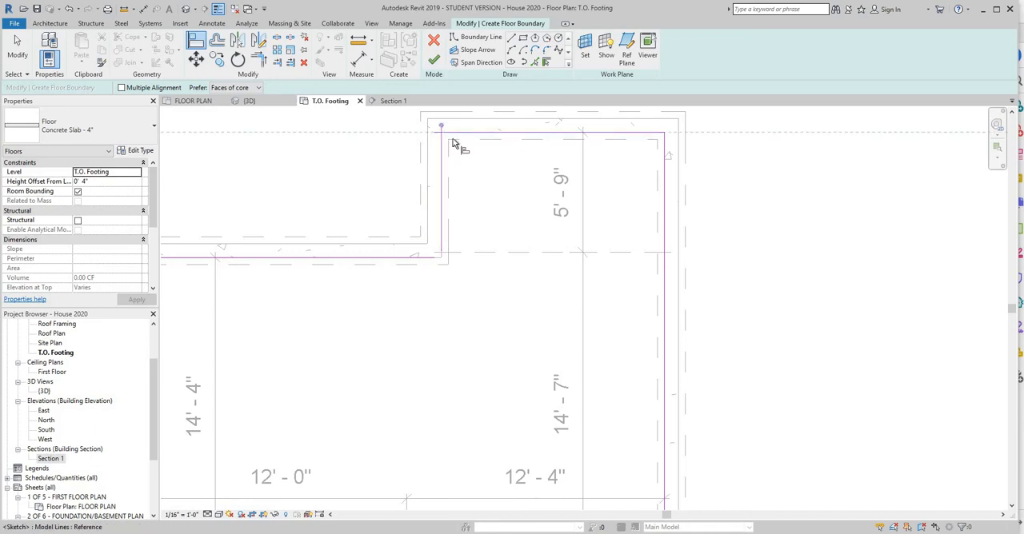
pyautogui.click(451, 136)
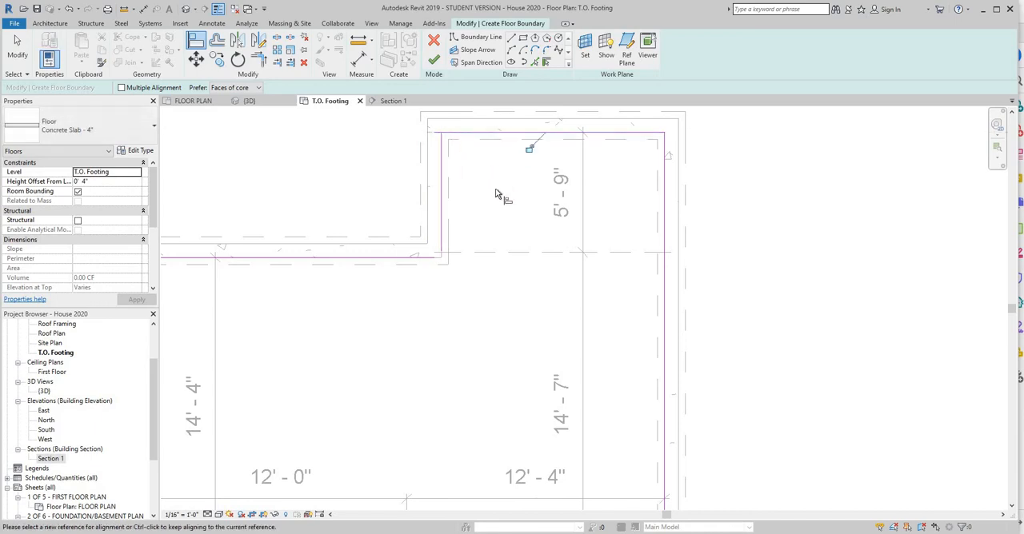
pyautogui.click(440, 152)
pyautogui.click(436, 134)
# Extend the bump-out's west boundary line and the long rear boundary line so they meet at the inner corner between them.
pyautogui.scroll(4, 452, 288)
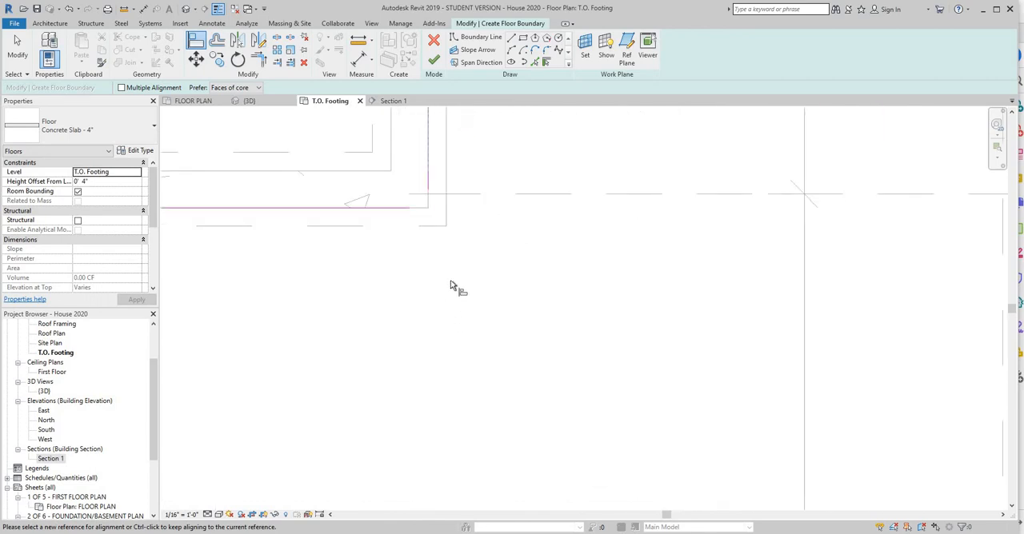
pyautogui.click(425, 185)
pyautogui.press('Escape')
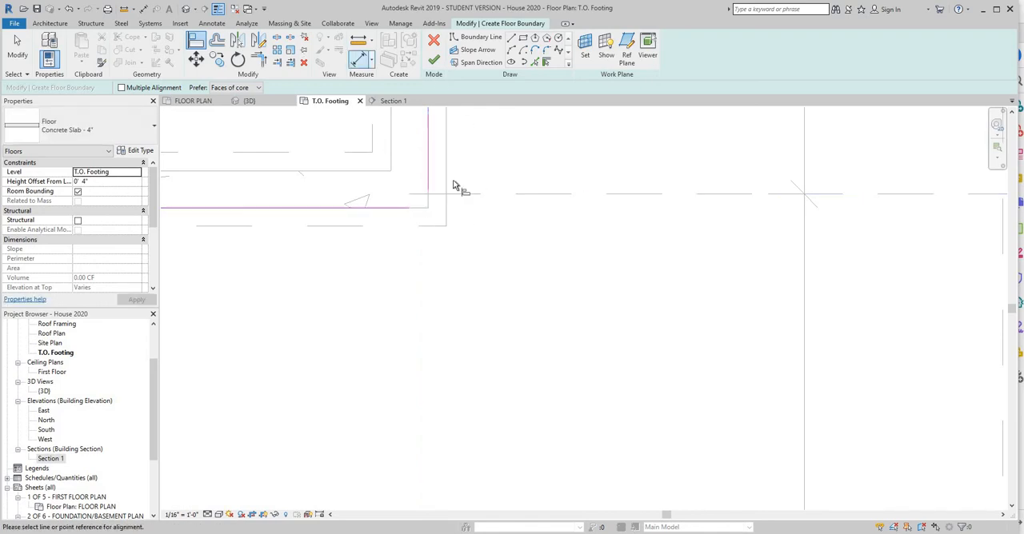
pyautogui.rightClick(487, 169)
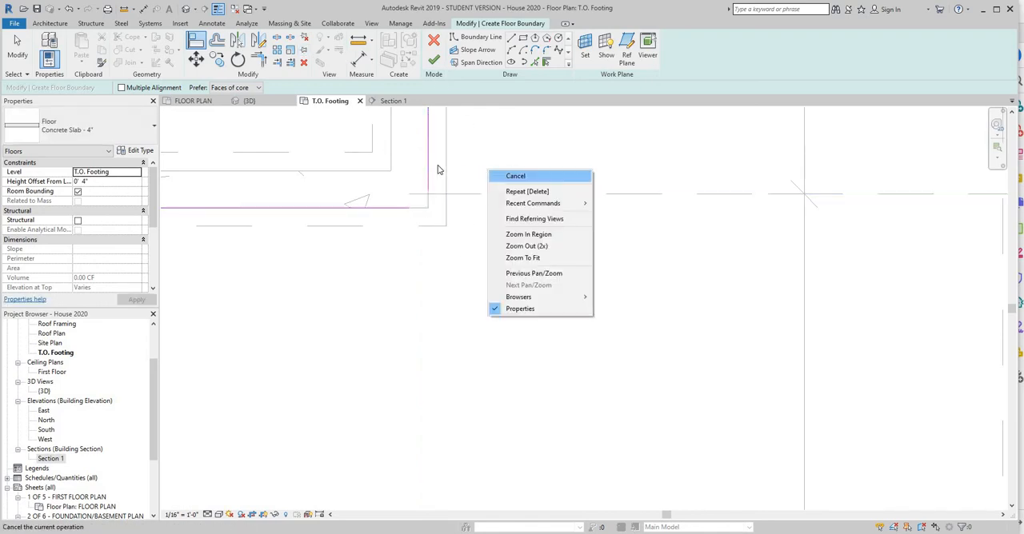
pyautogui.click(500, 177)
pyautogui.click(428, 190)
pyautogui.moveTo(427, 203); pyautogui.dragTo(427, 208)
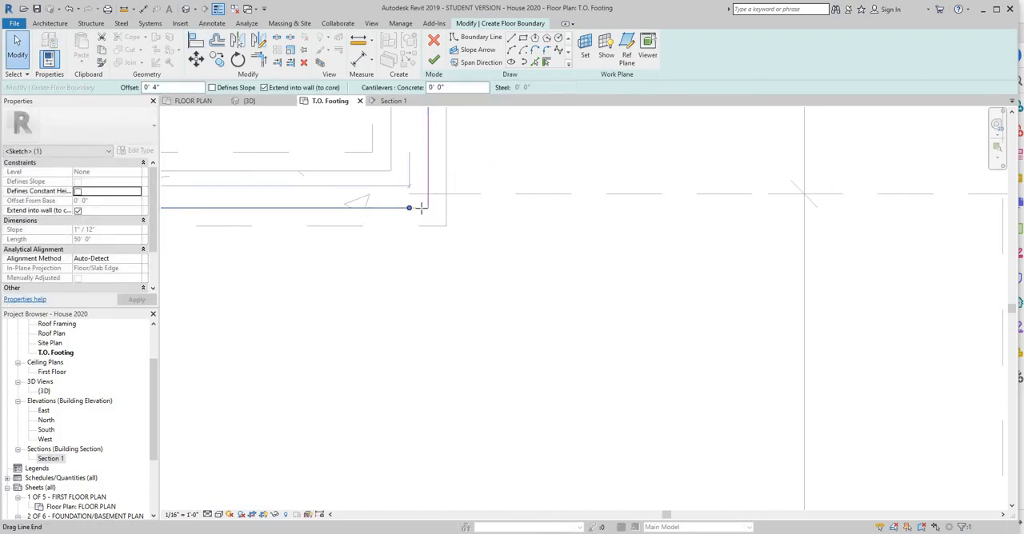
pyautogui.press('Escape')
pyautogui.press('Escape')
pyautogui.scroll(2, 472, 260)
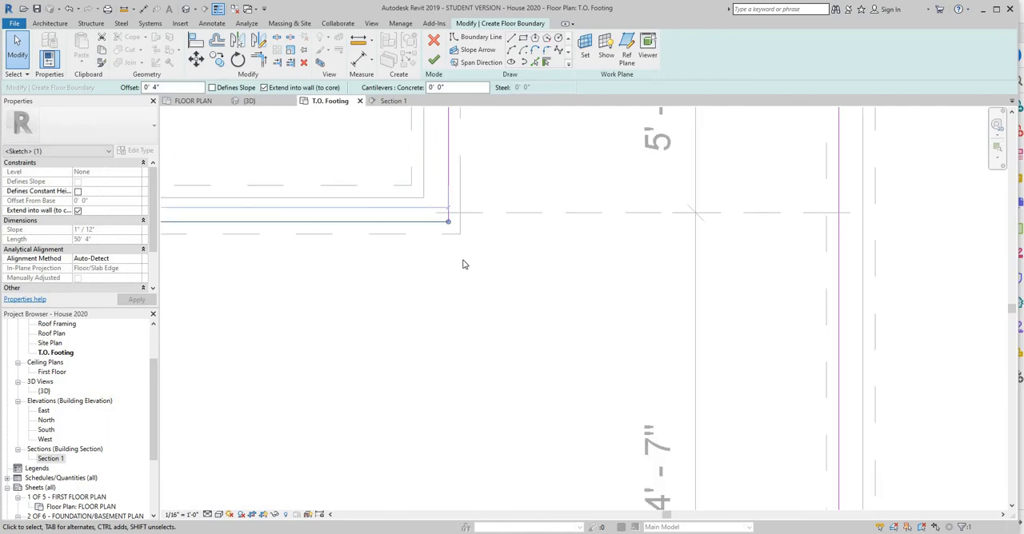
pyautogui.press('Escape')
pyautogui.scroll(-3, 550, 282)
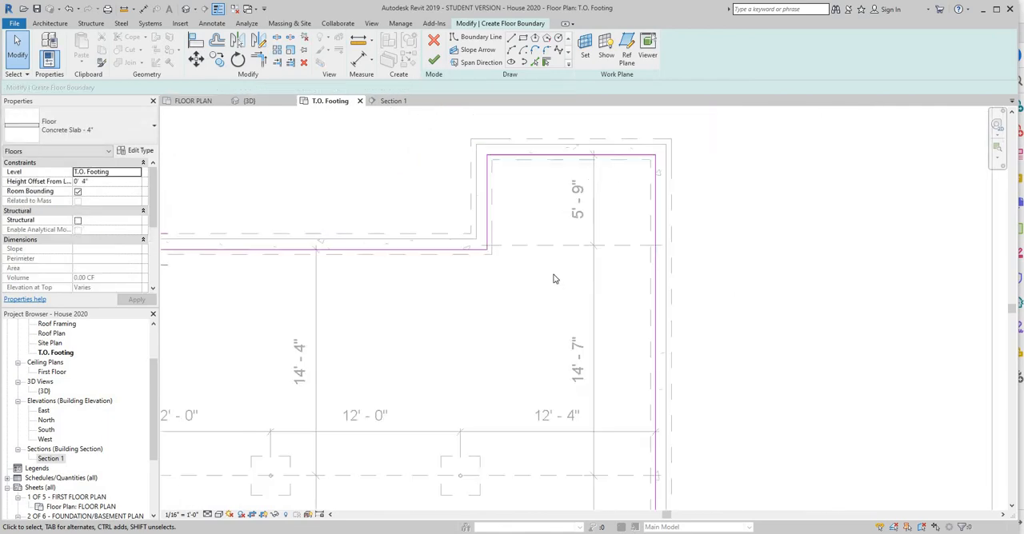
pyautogui.scroll(4, 544, 171)
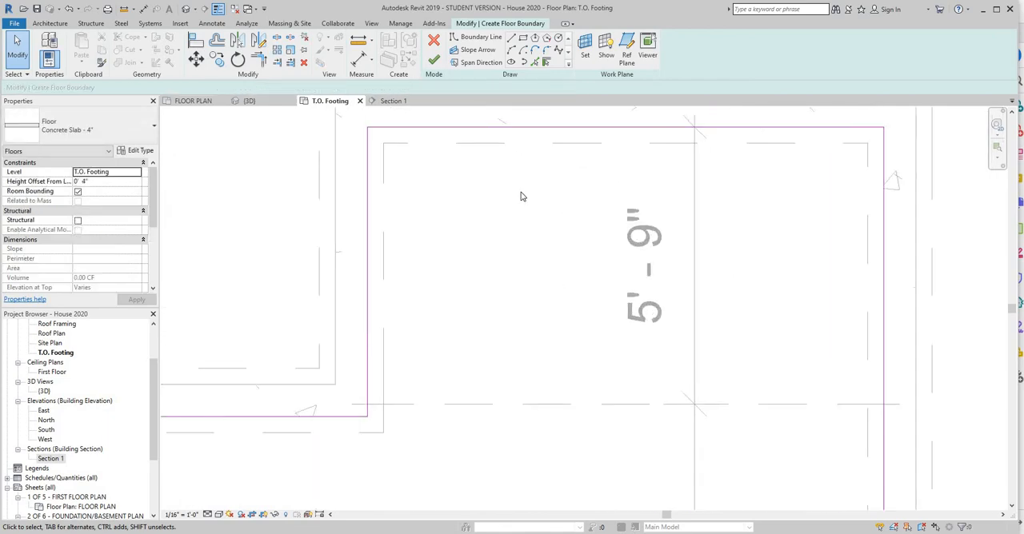
# Align the overshooting boundary line ends with each other at the basement's outer northwest corner.
pyautogui.scroll(-3, 475, 318)
pyautogui.moveTo(440, 366); pyautogui.dragTo(788, 288, button='middle')
pyautogui.moveTo(301, 319); pyautogui.dragTo(791, 305, button='middle')
pyautogui.scroll(2, 377, 222)
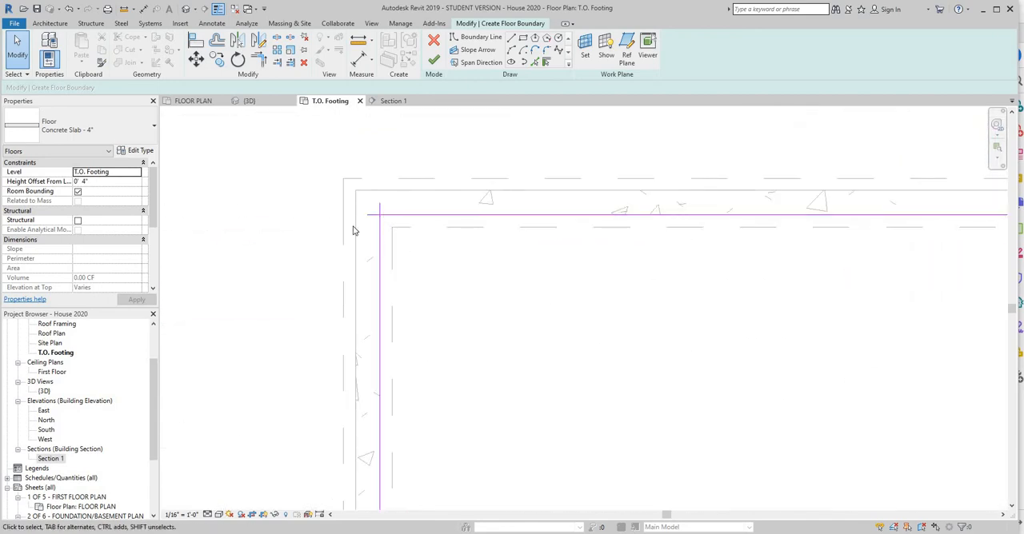
pyautogui.click(196, 42)
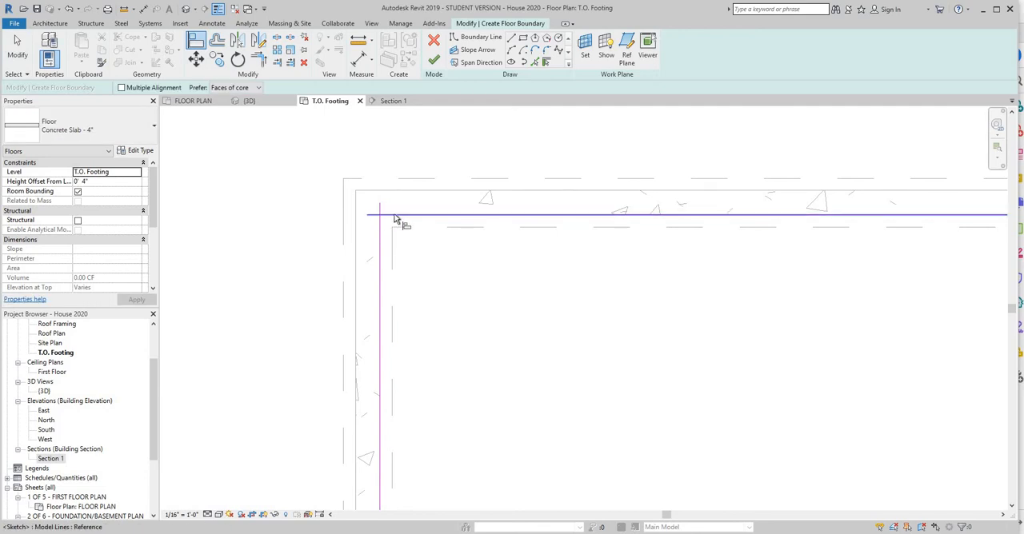
pyautogui.click(384, 211)
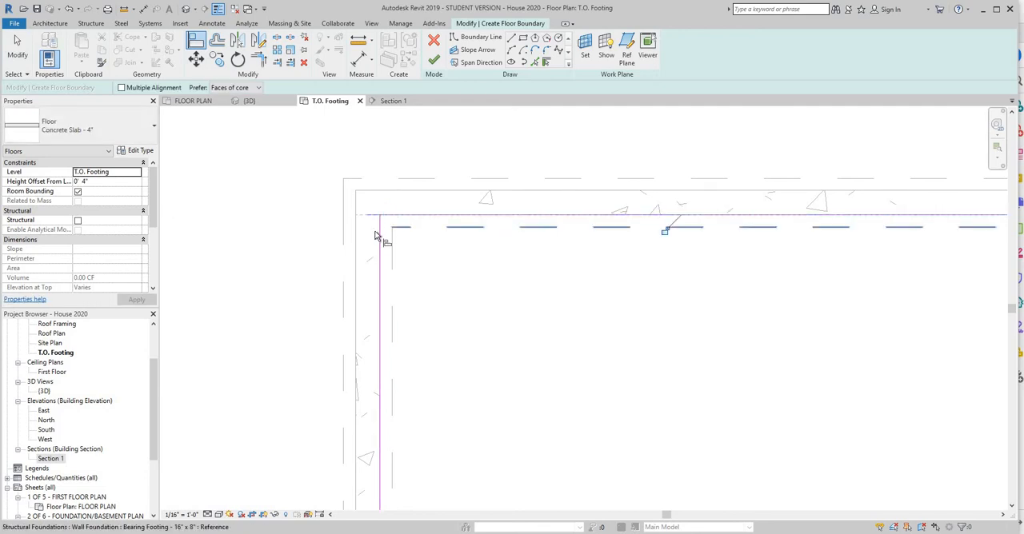
pyautogui.click(374, 222)
pyautogui.click(379, 227)
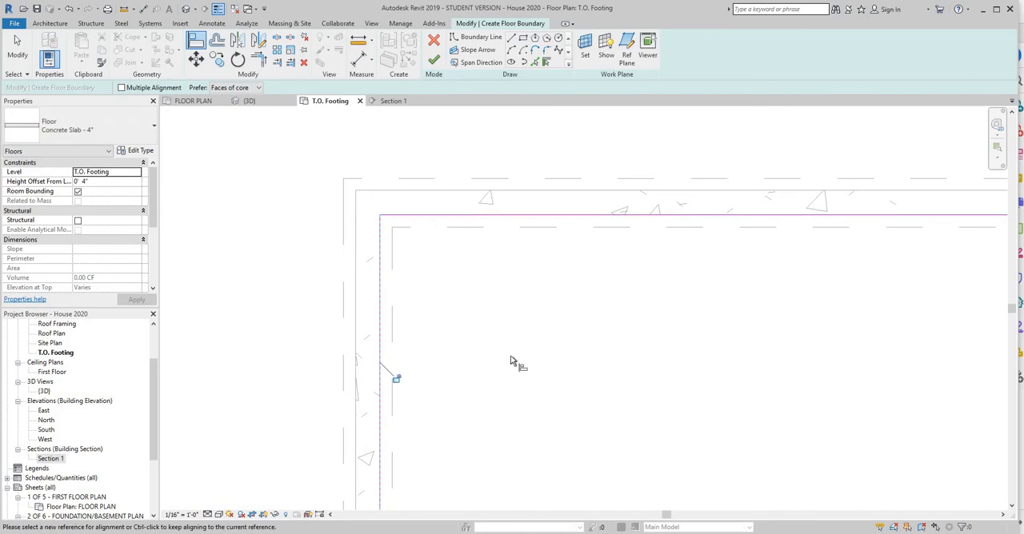
# Try to align the overshooting boundary line ends where the west wall meets the garage's north wall.
pyautogui.scroll(-2, 504, 349)
pyautogui.moveTo(434, 462); pyautogui.dragTo(386, 136, button='middle')
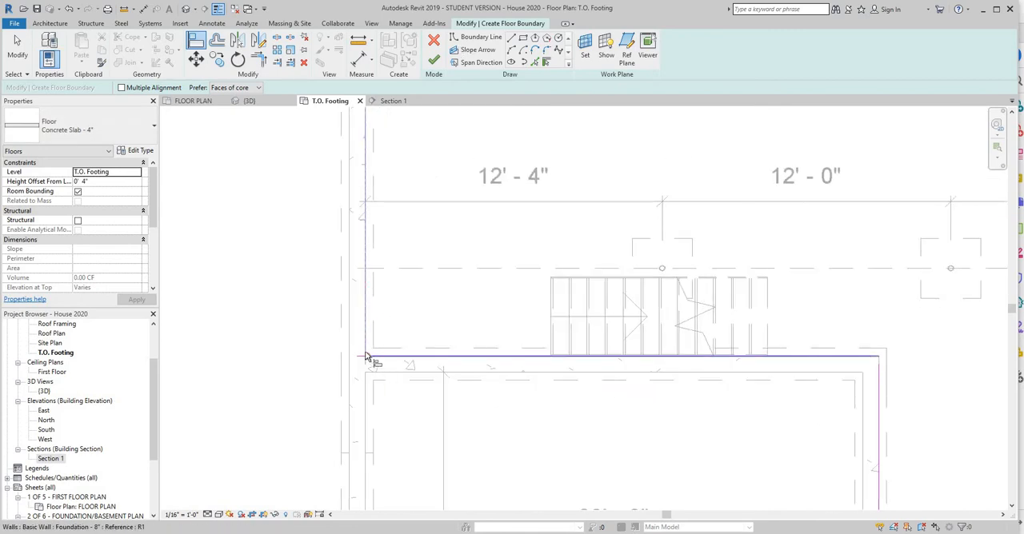
pyautogui.click(366, 358)
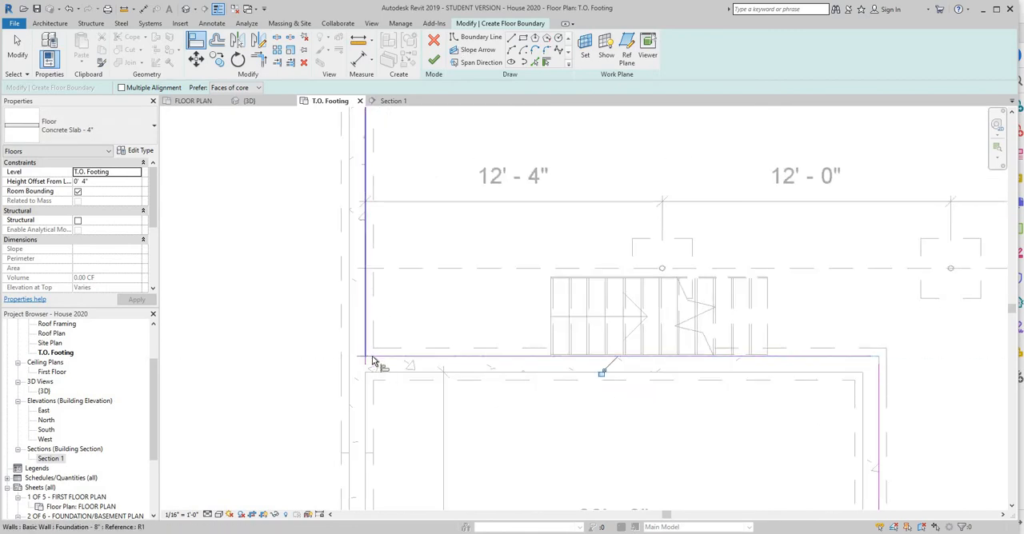
pyautogui.click(367, 352)
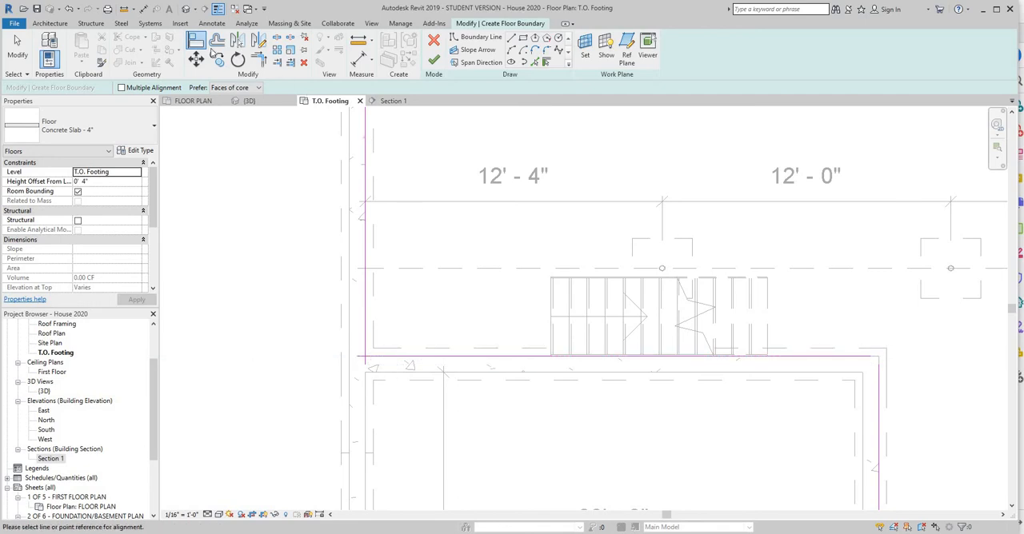
pyautogui.click(366, 352)
pyautogui.click(372, 361)
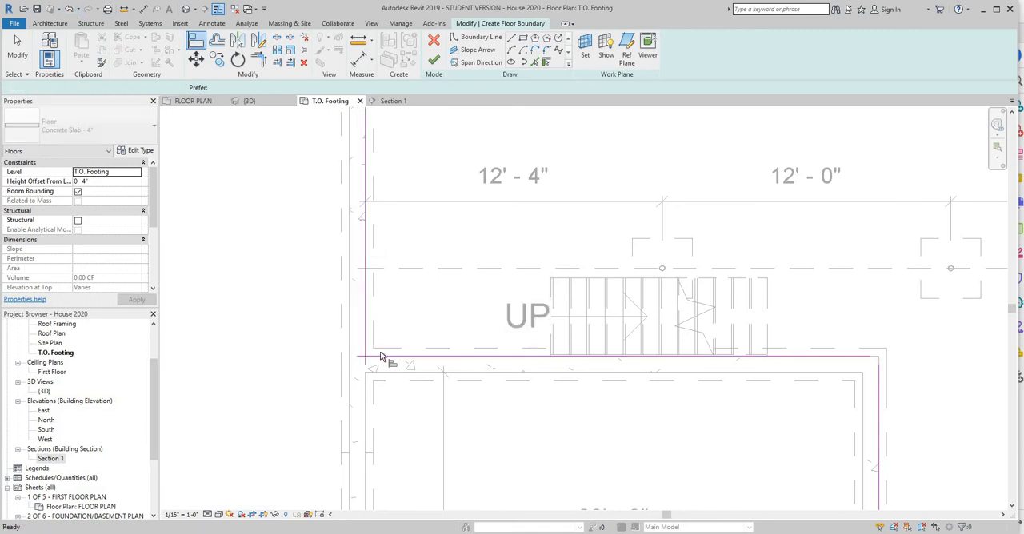
pyautogui.scroll(5, 375, 370)
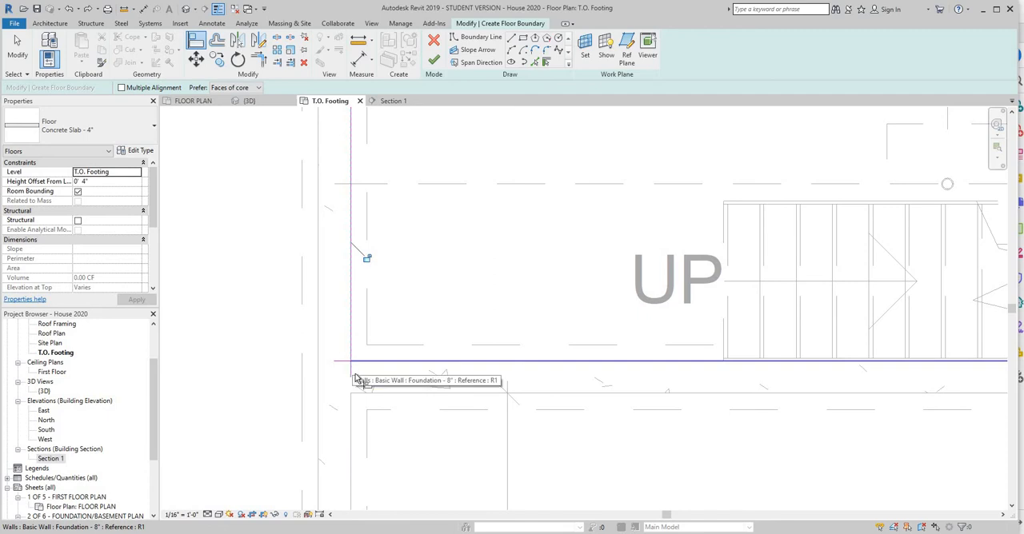
pyautogui.click(354, 363)
pyautogui.rightClick(411, 313)
pyautogui.click(421, 319)
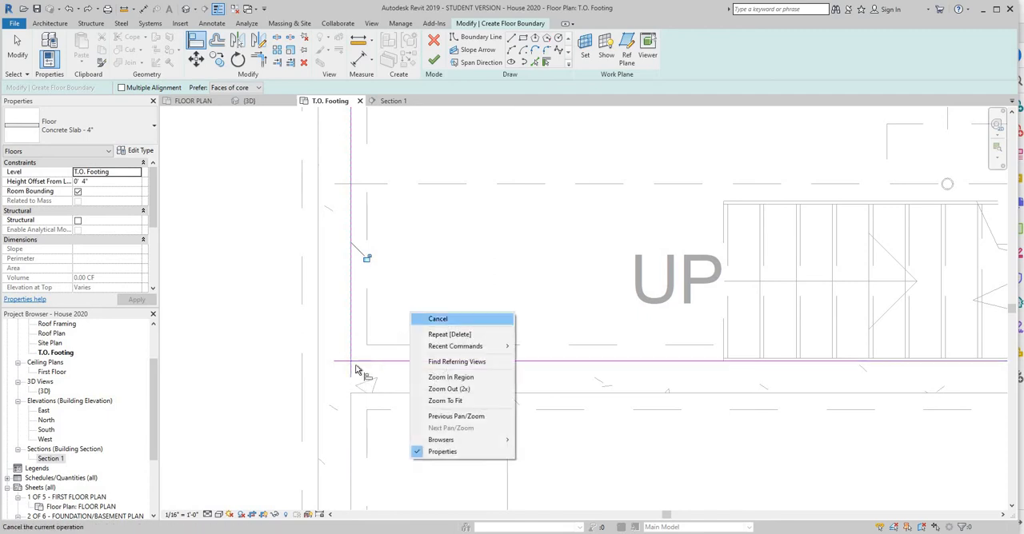
# Leave the Align tool and pull both boundary line ends back to meet where the west wall meets the garage's north wall.
pyautogui.rightClick(406, 313)
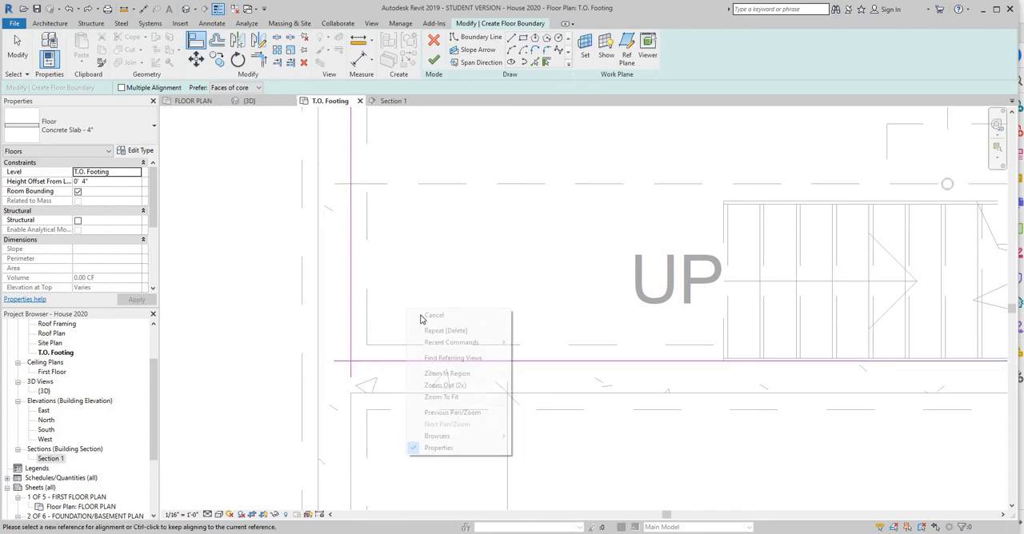
pyautogui.click(422, 317)
pyautogui.moveTo(351, 378); pyautogui.dragTo(351, 362)
pyautogui.click(342, 362)
# Extend the two short boundary line ends so they meet exactly at the garage's northeast corner.
pyautogui.scroll(-2, 670, 357)
pyautogui.moveTo(670, 356); pyautogui.dragTo(134, 344, button='middle')
pyautogui.click(604, 368)
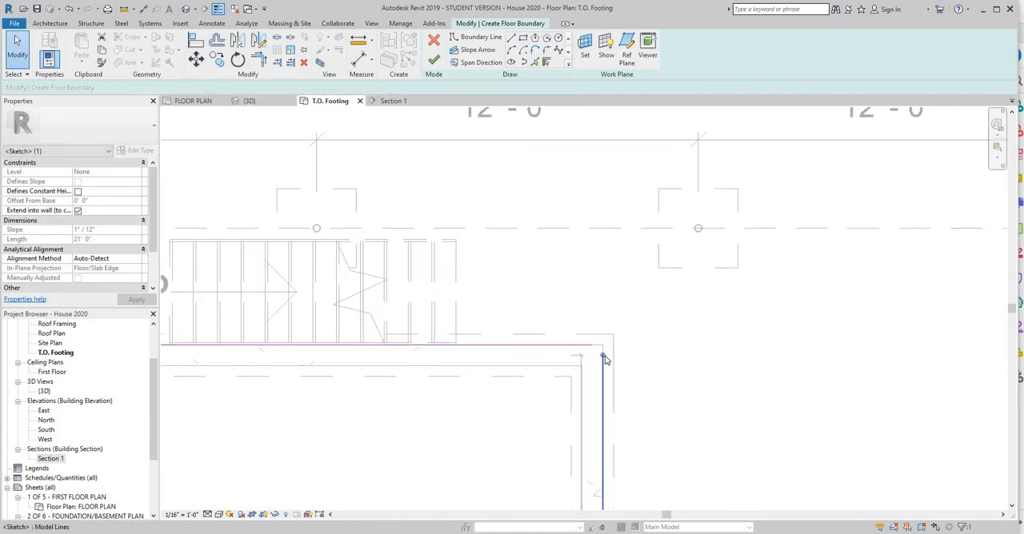
pyautogui.moveTo(604, 356); pyautogui.dragTo(604, 345)
pyautogui.click(593, 346)
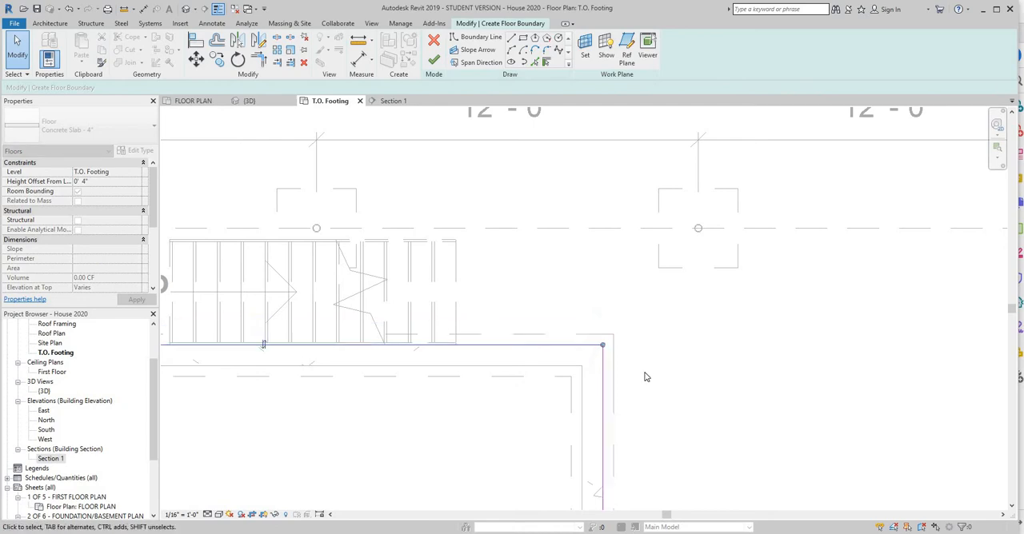
pyautogui.click(668, 363)
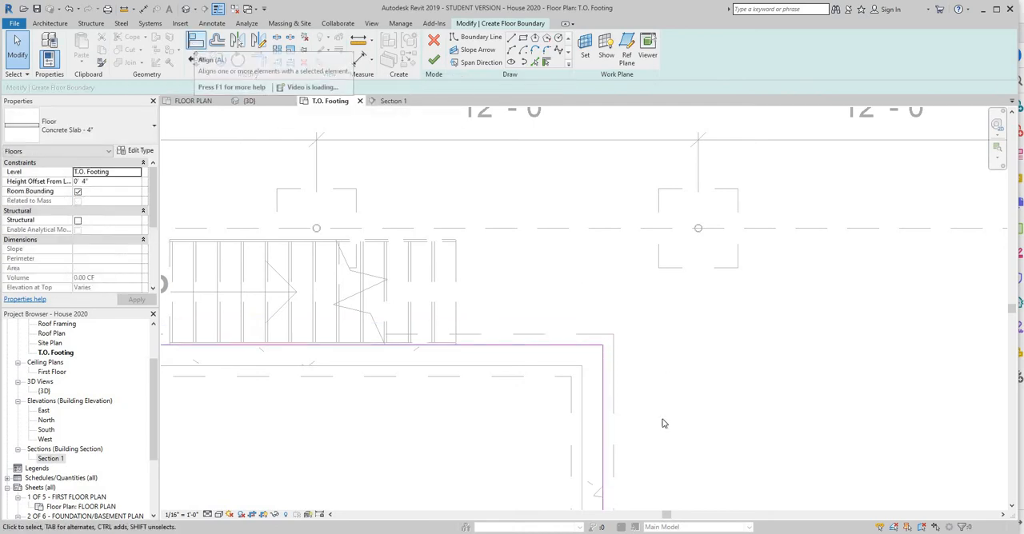
# Align the overshooting boundary line ends where the garage's east wall meets the basement's front wall.
pyautogui.scroll(-1, 594, 198)
pyautogui.moveTo(596, 430); pyautogui.dragTo(484, 158, button='middle')
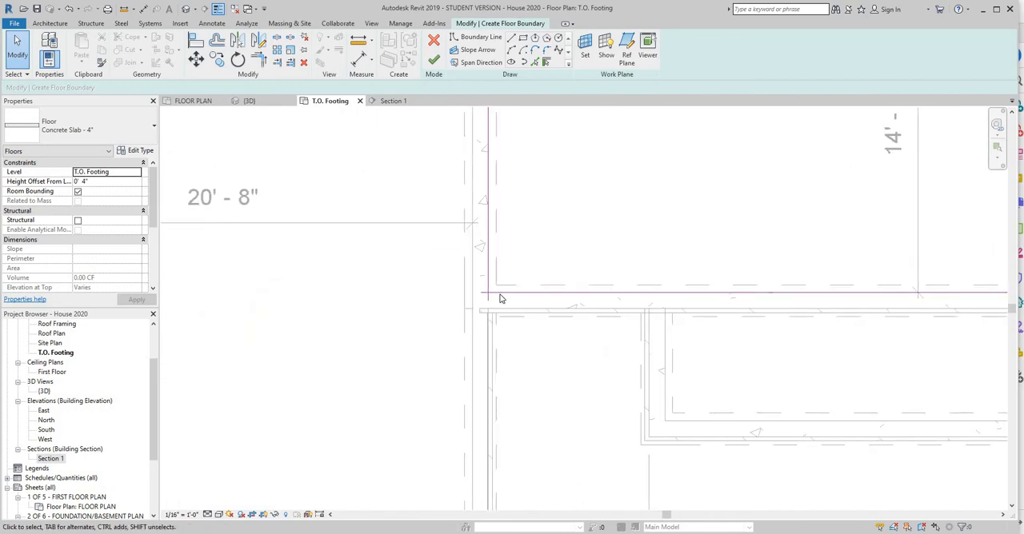
pyautogui.press('a')
pyautogui.press('l')
pyautogui.click(491, 295)
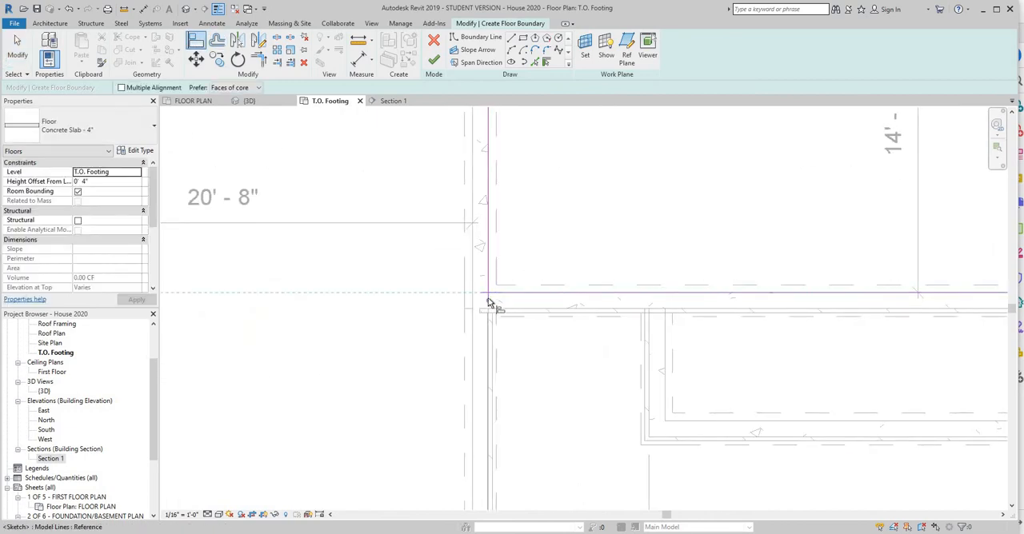
pyautogui.click(516, 293)
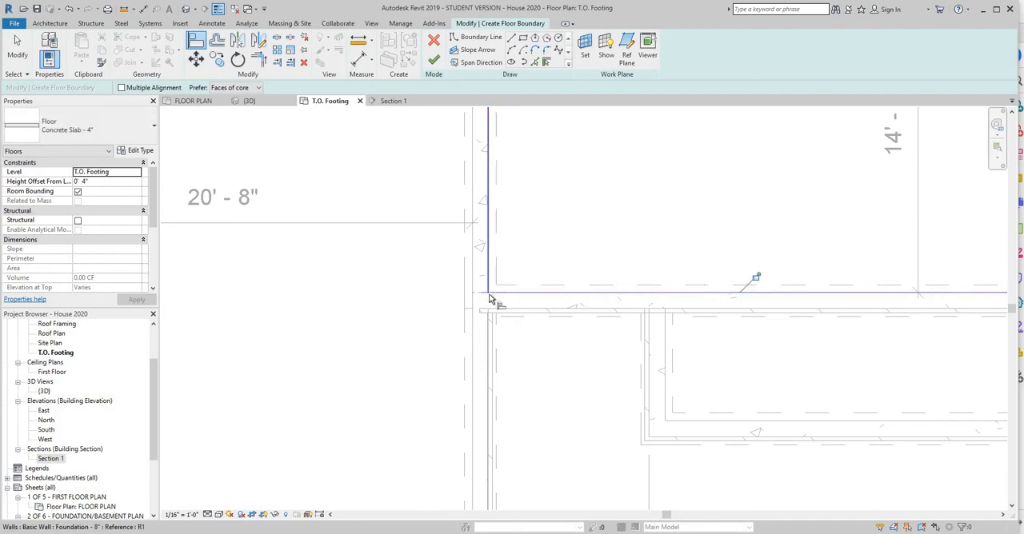
pyautogui.click(490, 295)
pyautogui.click(482, 294)
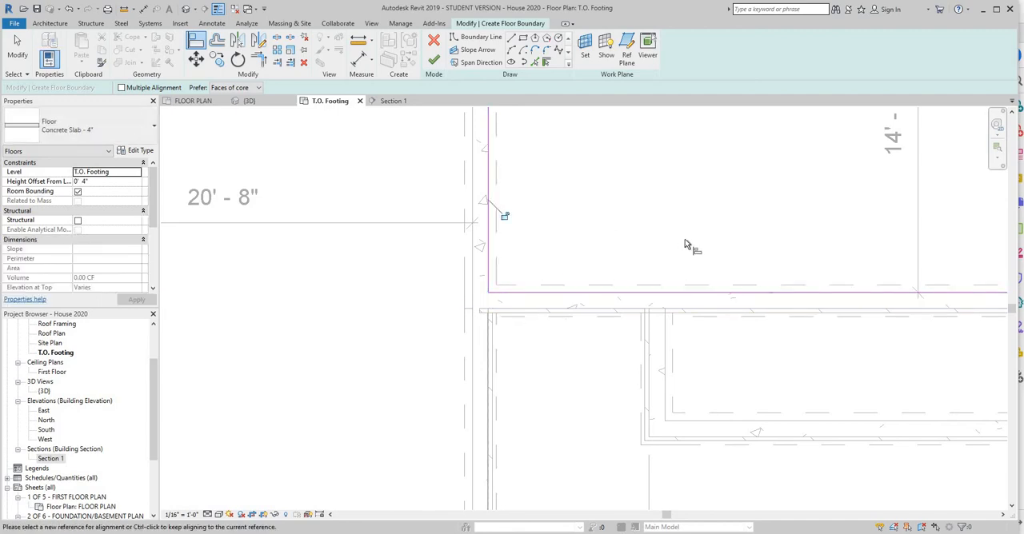
# Try to align the overshooting boundary line ends at the basement's southeast corner.
pyautogui.scroll(-5, 560, 254)
pyautogui.scroll(3, 688, 312)
pyautogui.scroll(4, 688, 328)
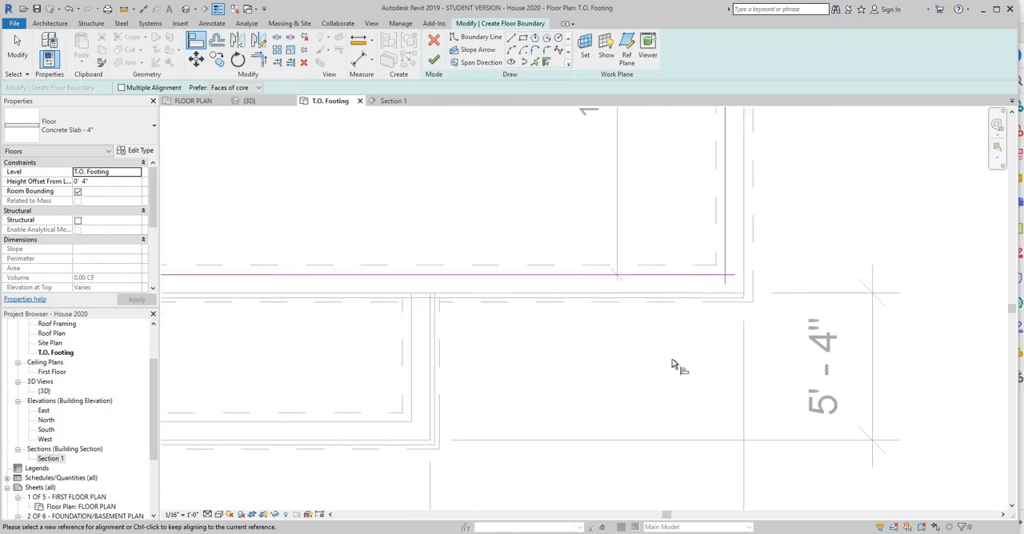
pyautogui.scroll(3, 680, 348)
pyautogui.scroll(2, 650, 316)
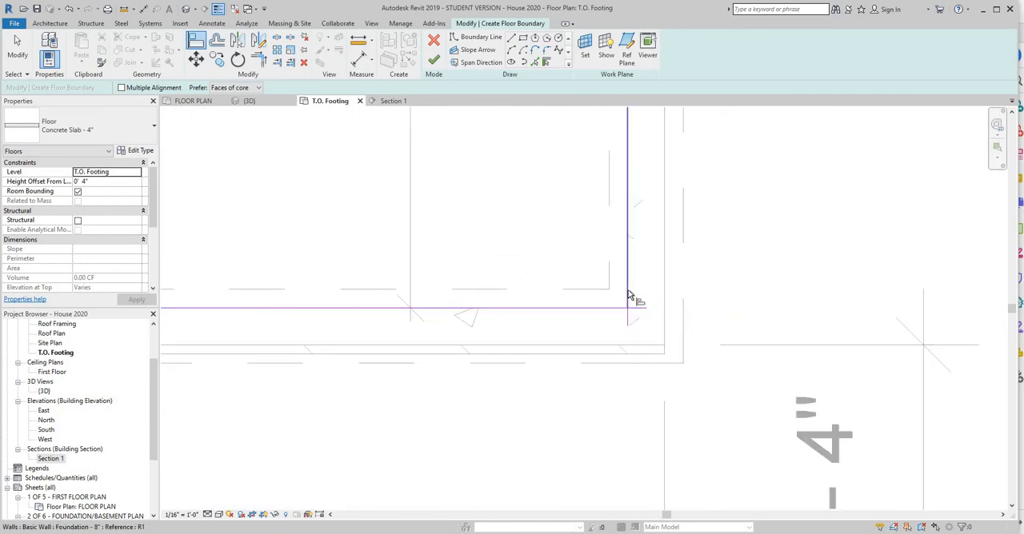
pyautogui.click(642, 313)
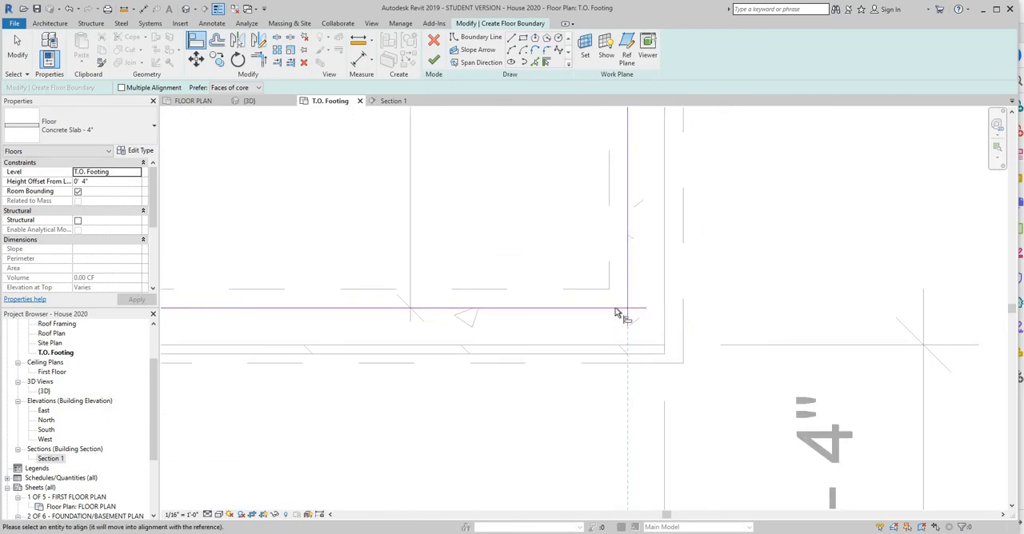
pyautogui.press('Escape')
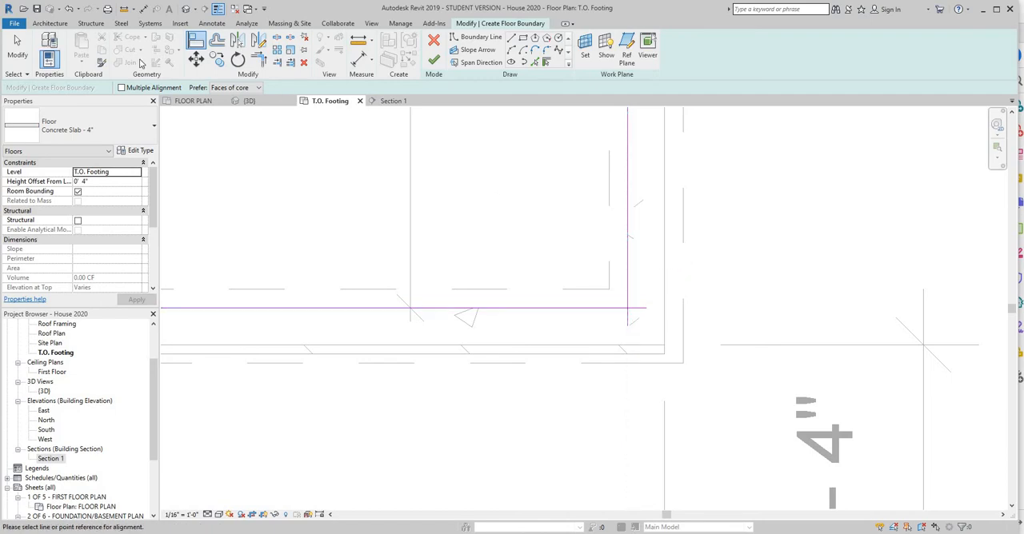
pyautogui.click(196, 40)
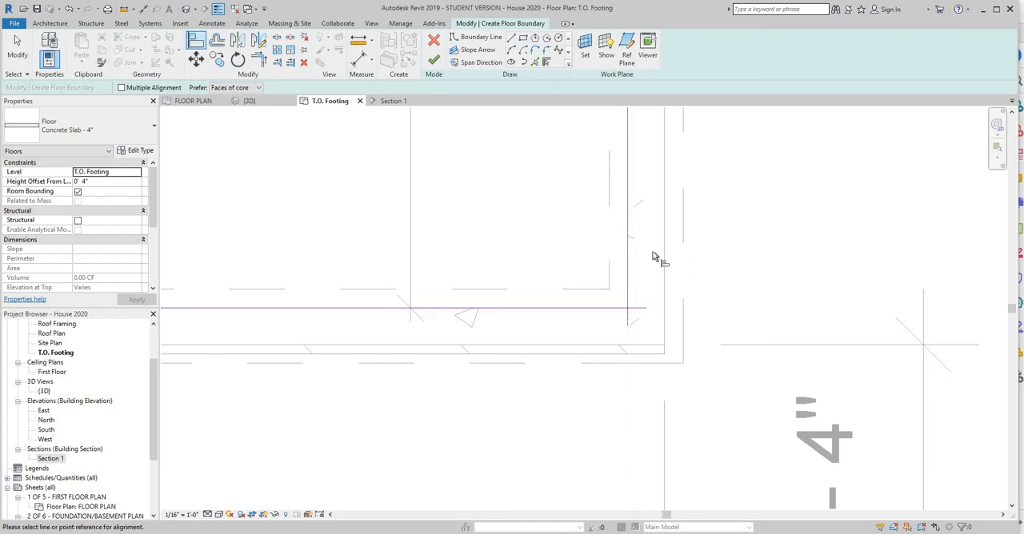
pyautogui.click(632, 309)
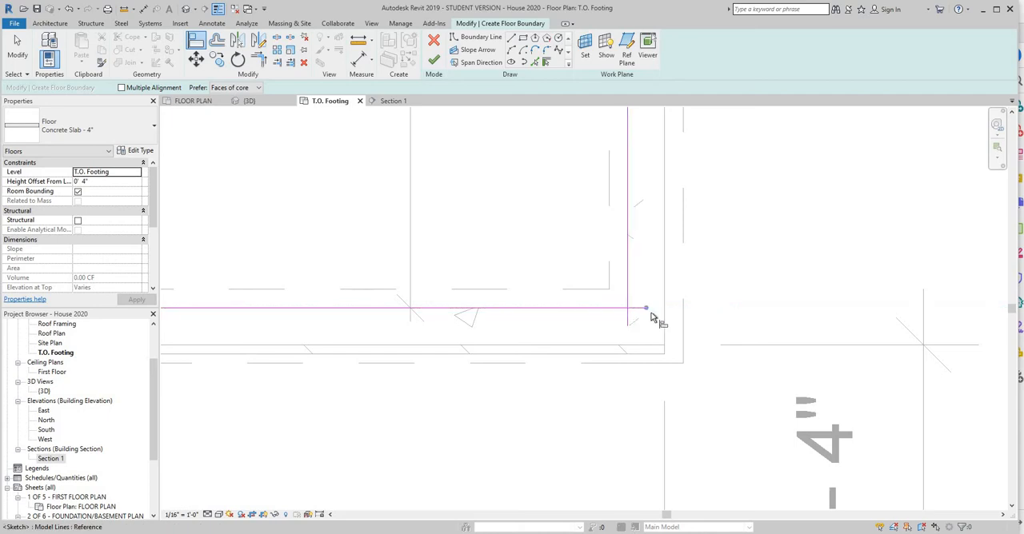
pyautogui.click(646, 310)
pyautogui.press('Escape')
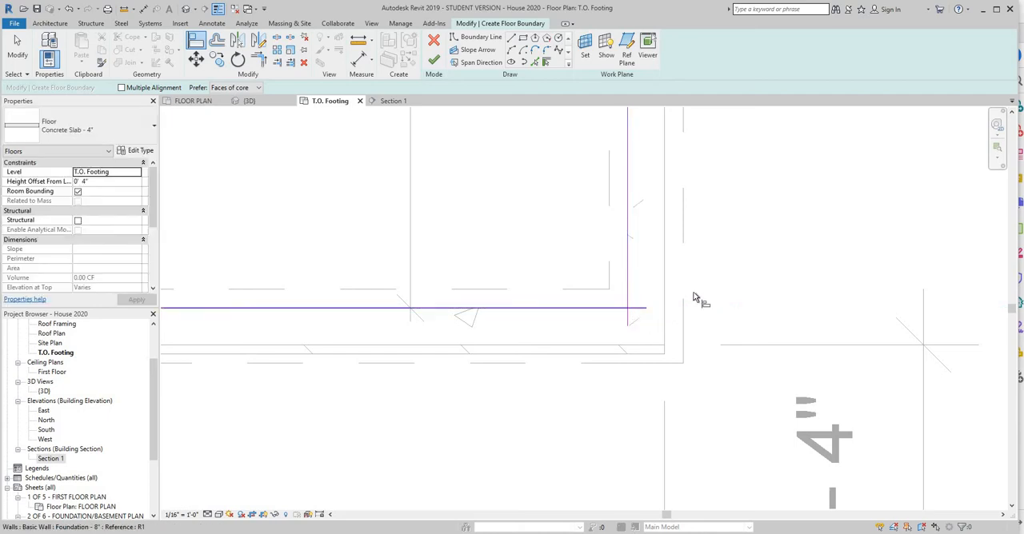
# Leave the Align tool and pull both overshooting boundary line ends back to meet at the basement's southeast corner.
pyautogui.rightClick(714, 278)
pyautogui.click(724, 286)
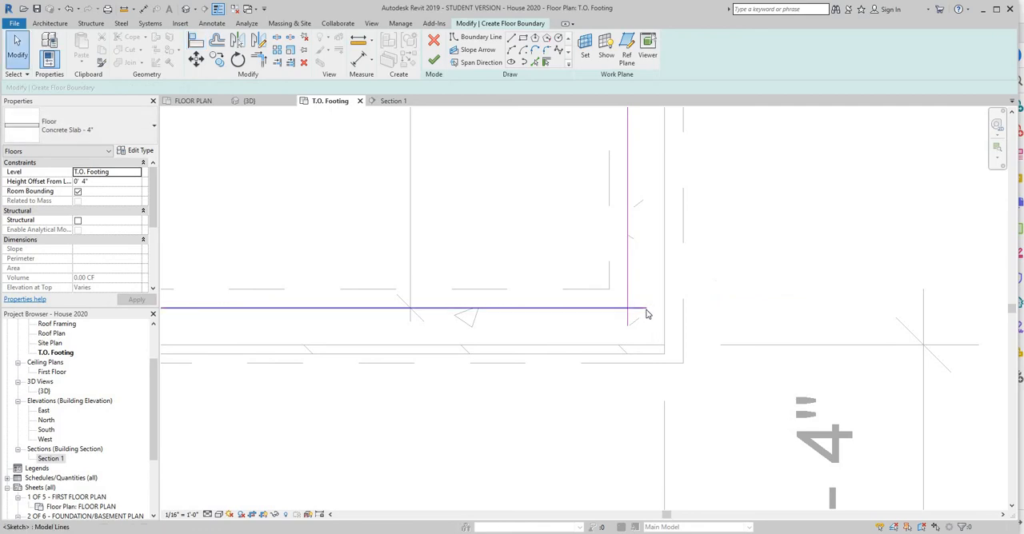
pyautogui.click(645, 309)
pyautogui.moveTo(645, 308)
pyautogui.mouseDown()
pyautogui.moveTo(628, 319)
pyautogui.moveTo(628, 309)
pyautogui.mouseUp()
pyautogui.click(628, 324)
# Finish the slab sketch without cutting the overlapping volume out of the walls, and check the slab in Section 1.
pyautogui.scroll(-2, 688, 277)
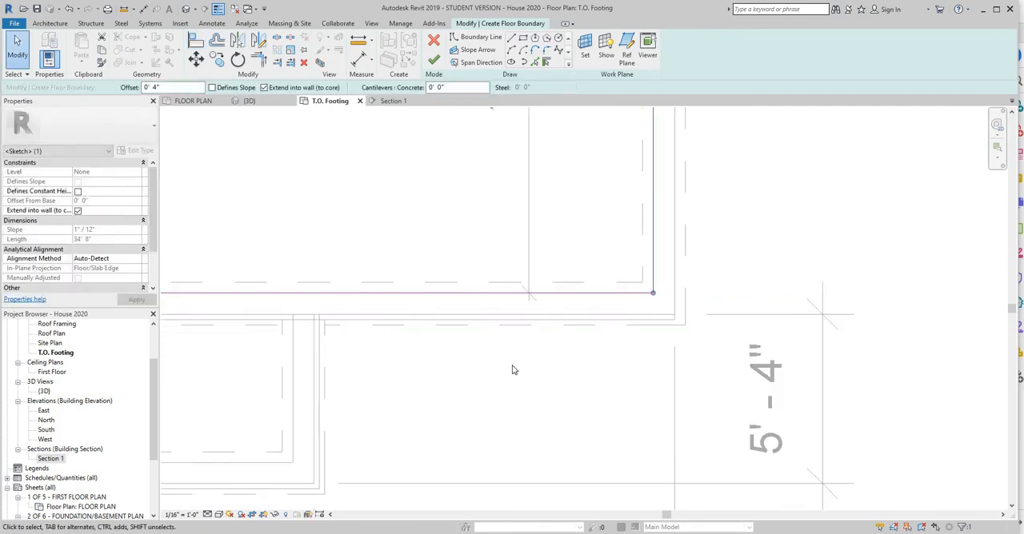
pyautogui.scroll(-3, 499, 373)
pyautogui.moveTo(495, 362); pyautogui.dragTo(702, 413, button='middle')
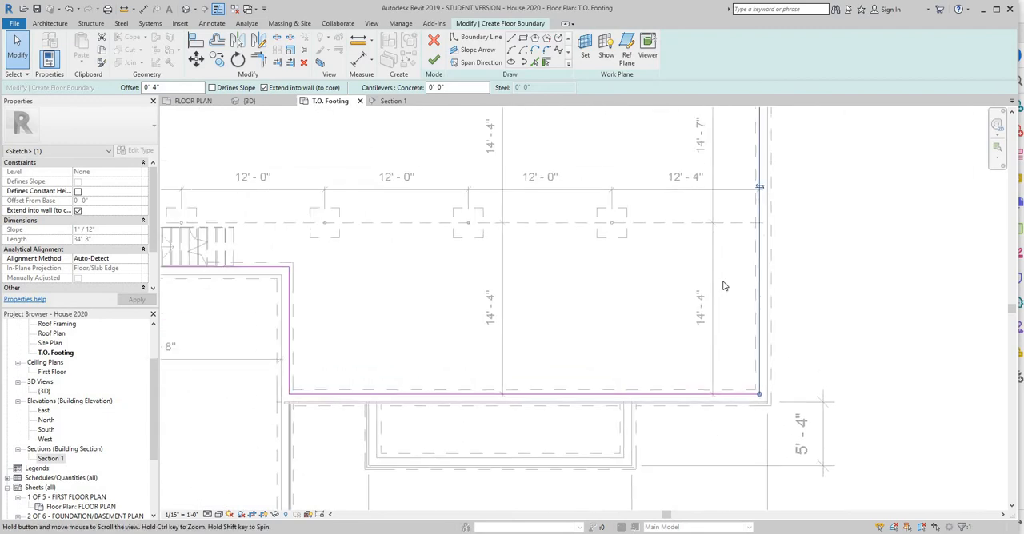
pyautogui.click(433, 61)
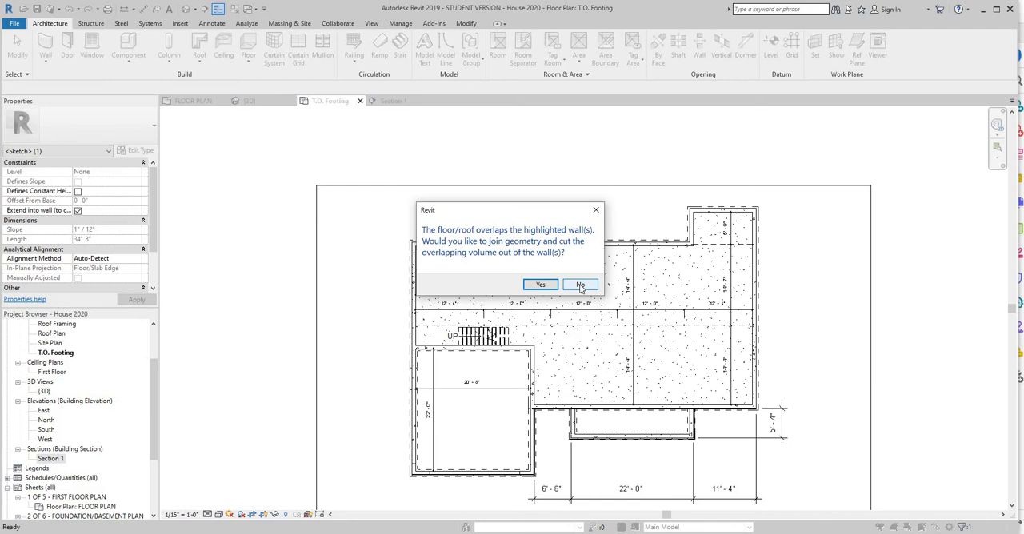
pyautogui.click(581, 286)
pyautogui.scroll(5, 546, 330)
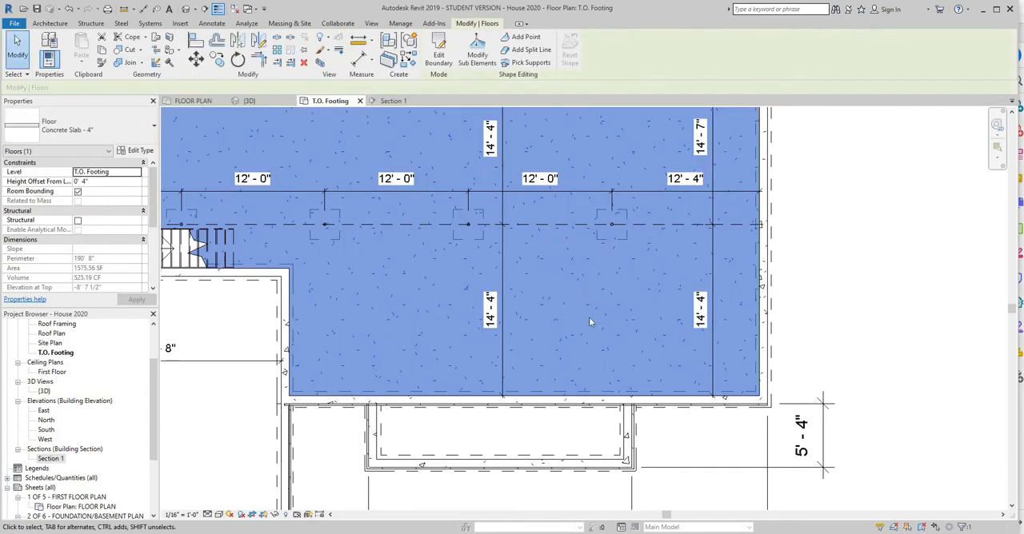
pyautogui.click(394, 102)
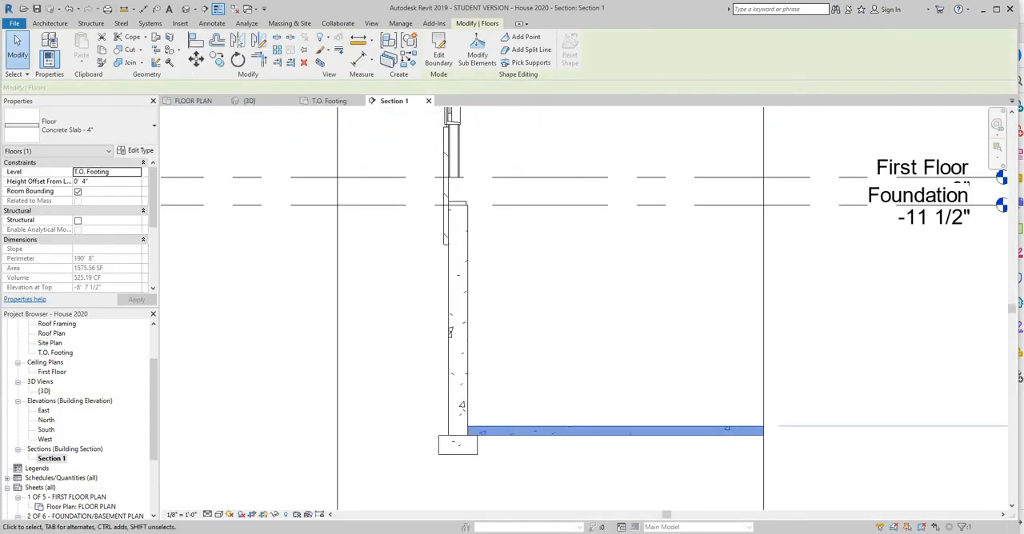
pyautogui.click(564, 376)
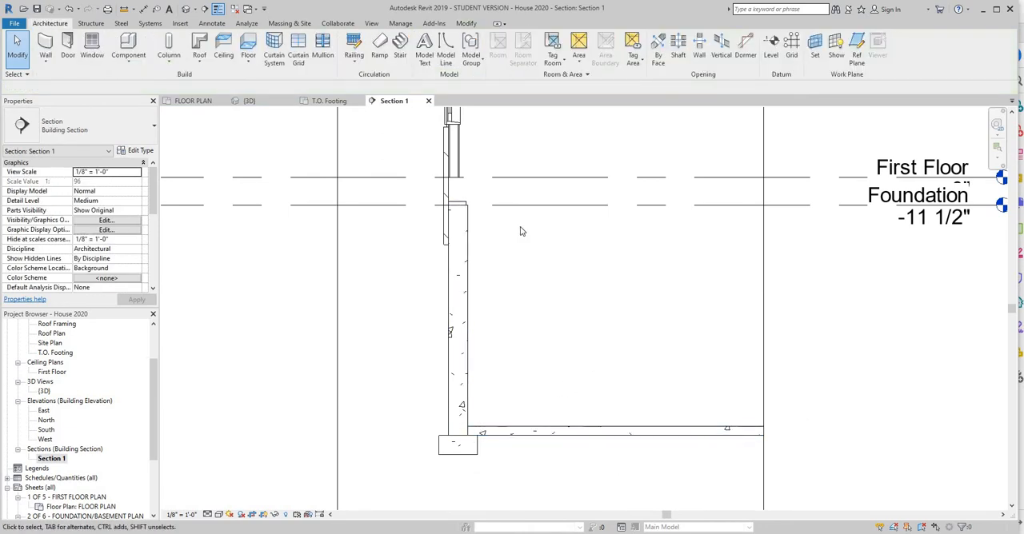
# Start an architectural floor in the FLOOR PLAN view using the type Wood Joist 2x10 w 3/4" osb.
pyautogui.click(201, 102)
pyautogui.scroll(-5, 382, 210)
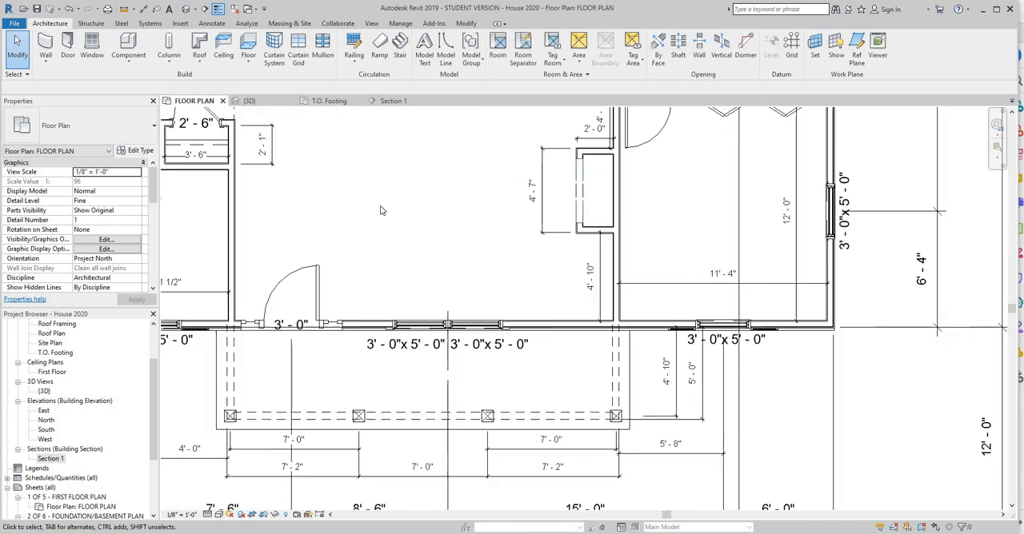
pyautogui.moveTo(461, 293); pyautogui.dragTo(805, 502, button='middle')
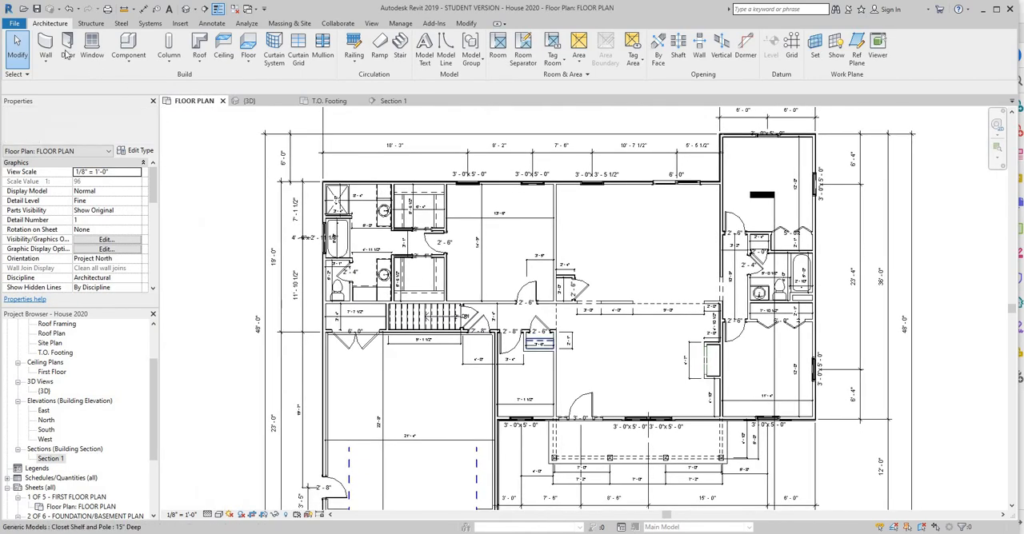
pyautogui.click(248, 62)
pyautogui.click(264, 124)
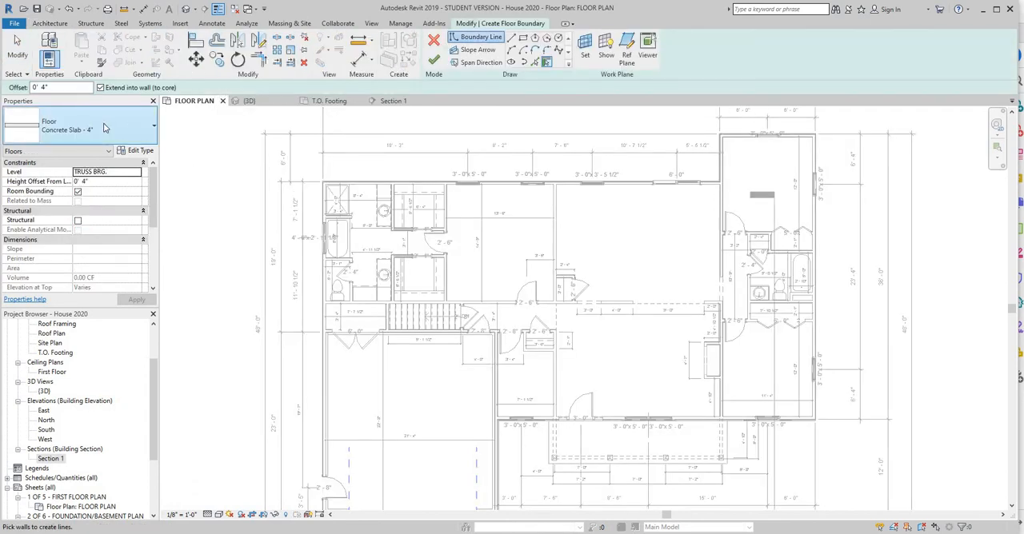
pyautogui.click(155, 128)
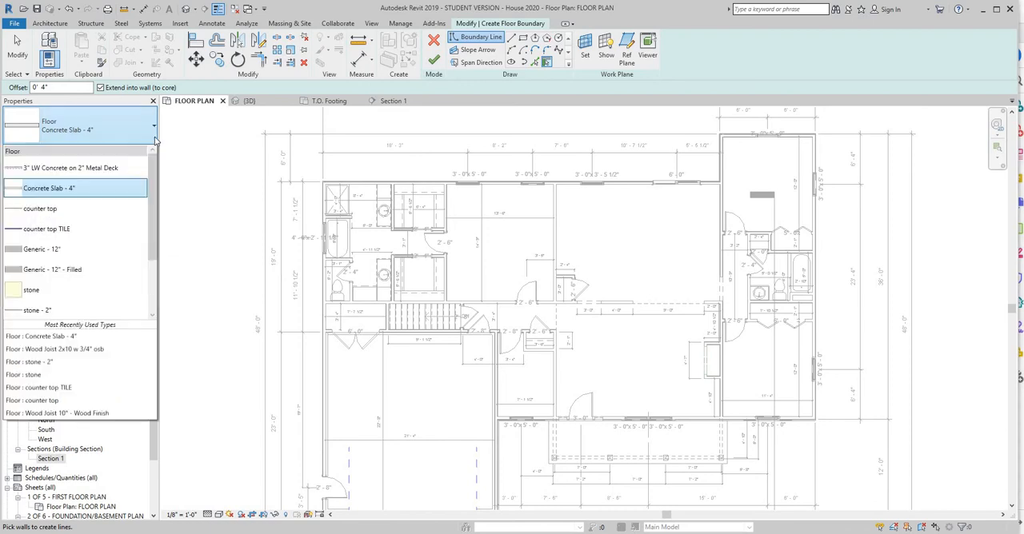
pyautogui.scroll(-2, 159, 224)
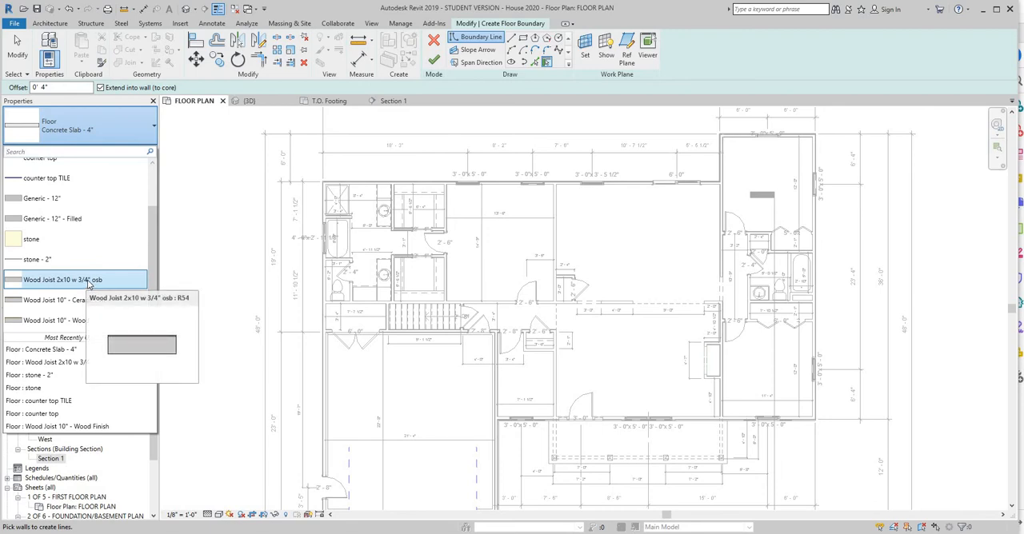
pyautogui.click(89, 280)
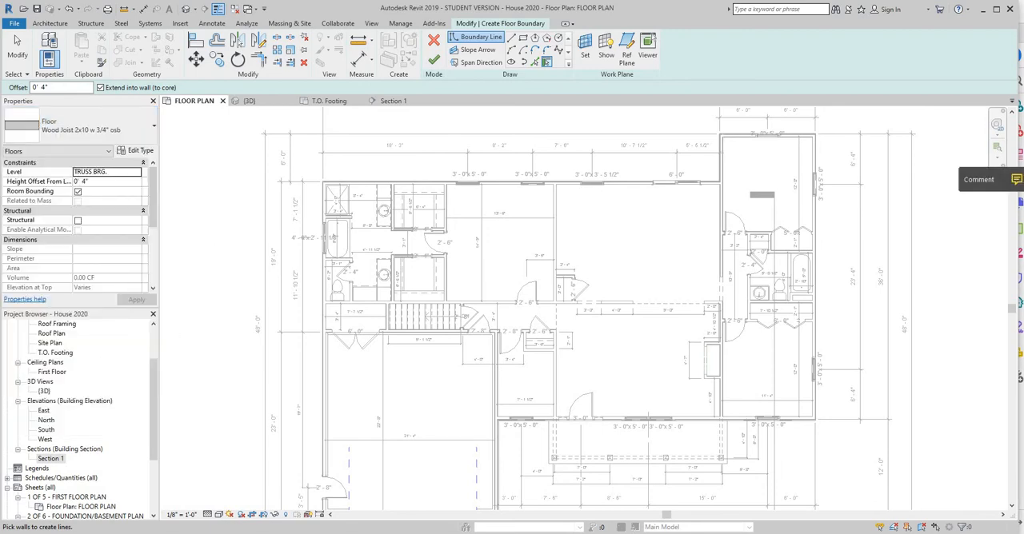
# Switch to the Word assignment and read the Sheet 5 typical section requirements for the first-floor construction, then return to Revit.
pyautogui.moveTo(1023, 90); pyautogui.dragTo(707, 83)
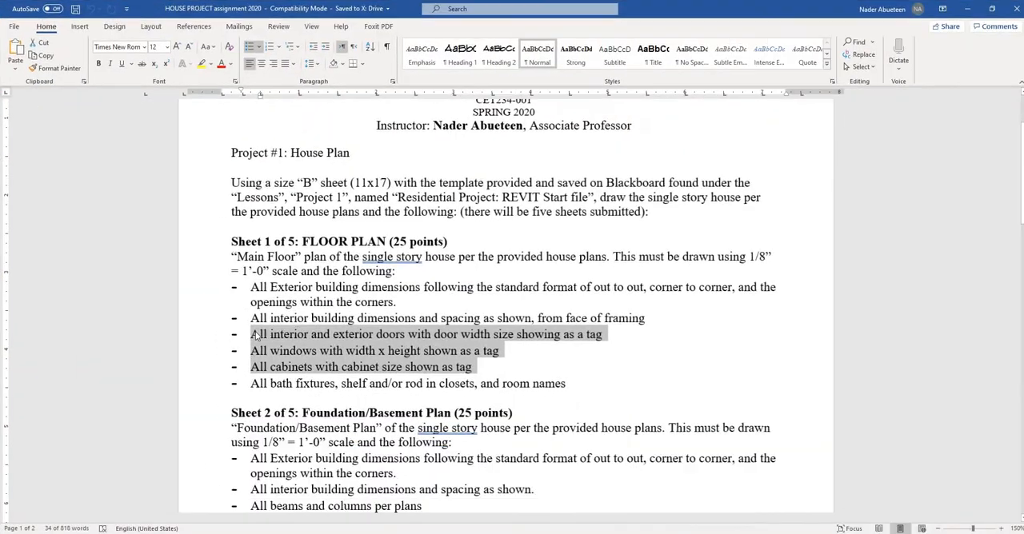
pyautogui.click(832, 82)
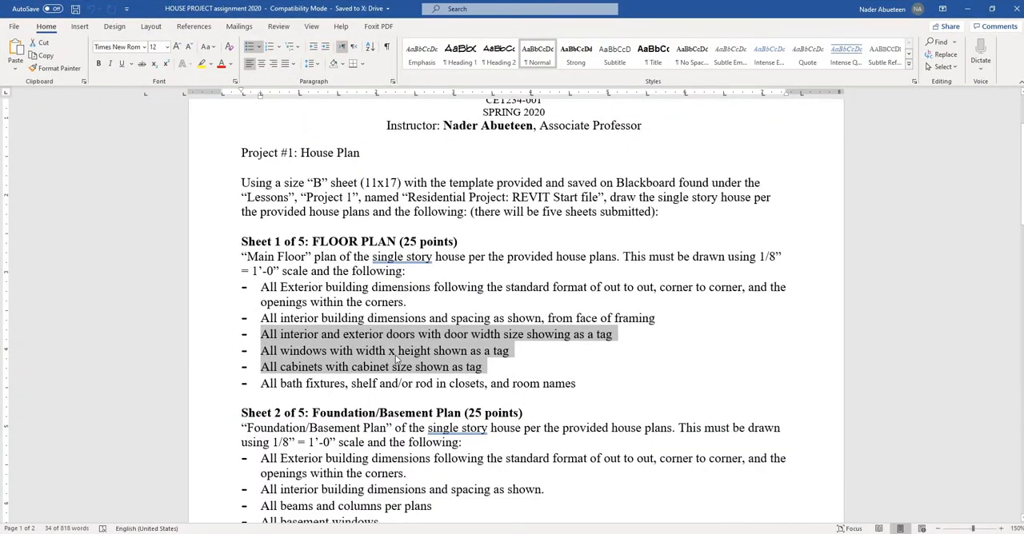
pyautogui.scroll(-12, 561, 378)
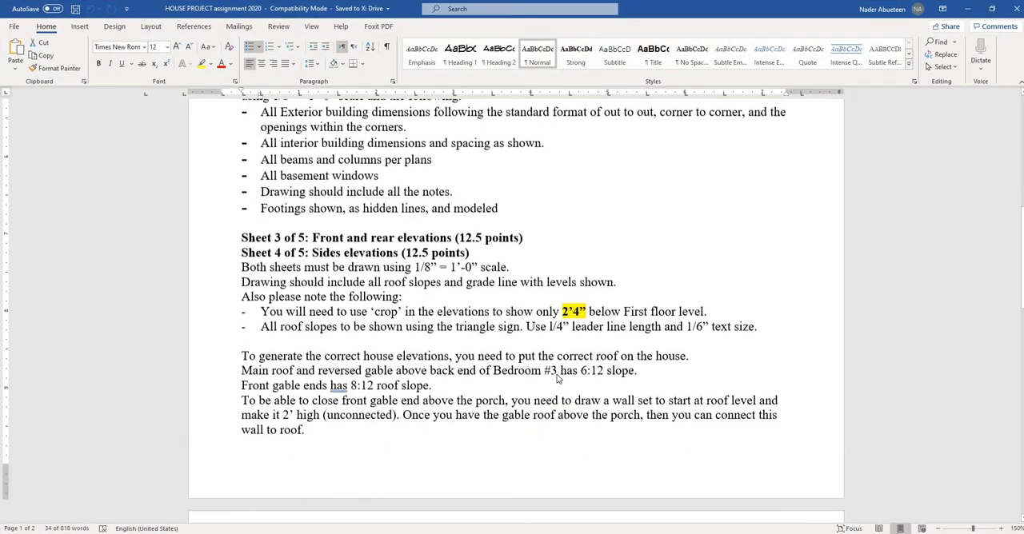
pyautogui.scroll(-6, 533, 372)
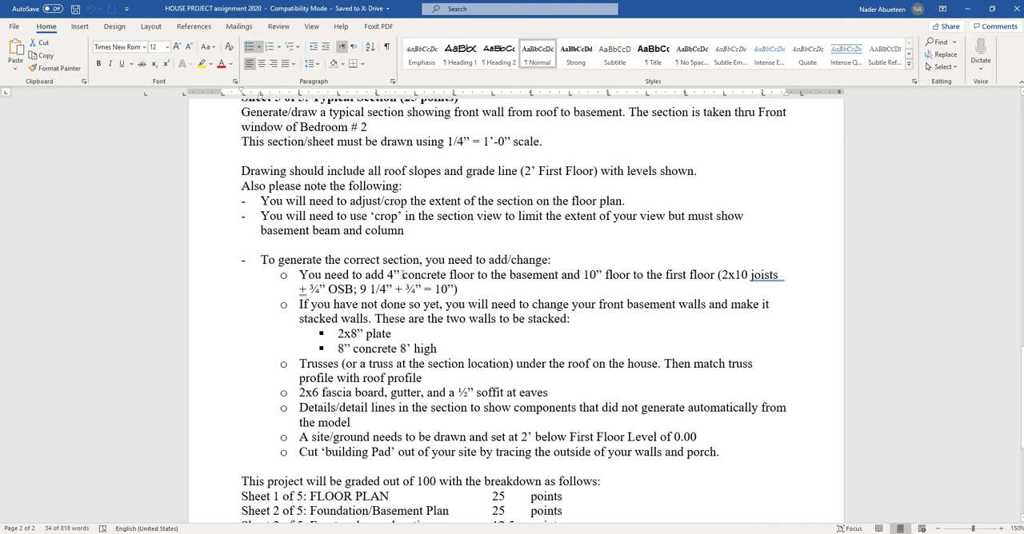
pyautogui.scroll(5, 403, 275)
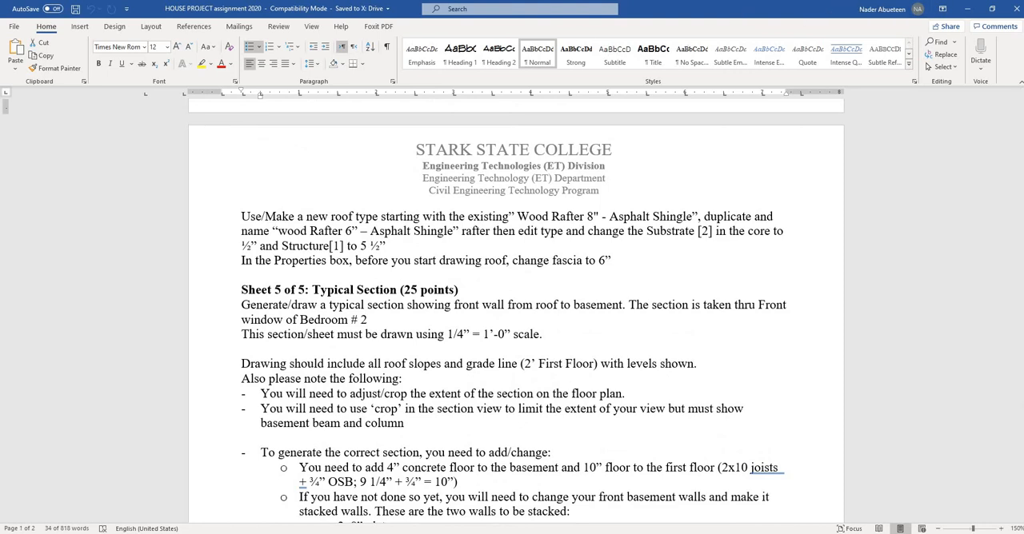
pyautogui.moveTo(720, 9); pyautogui.dragTo(1023, 64)
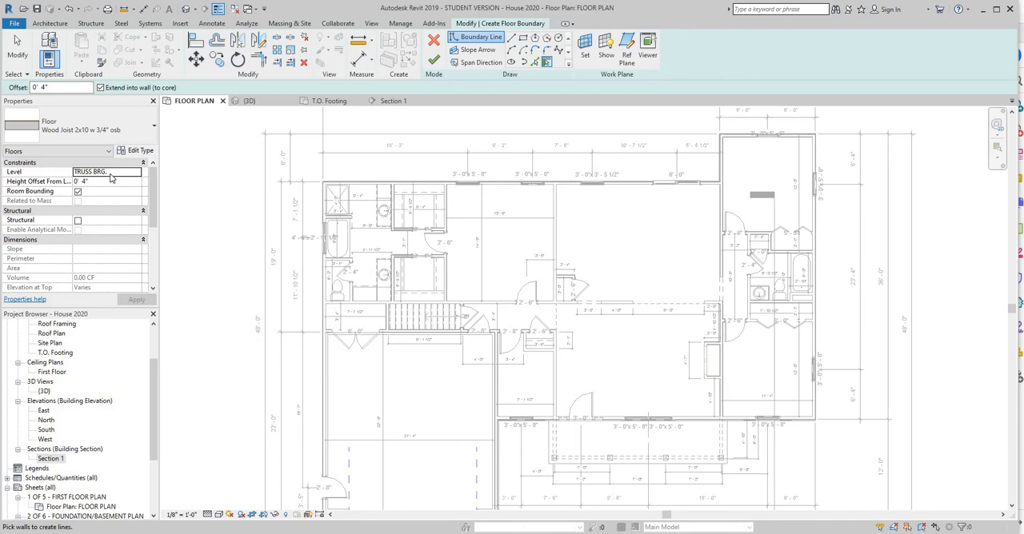
# Try to set the new floor's level to First Floor and clear its height offset.
pyautogui.click(137, 176)
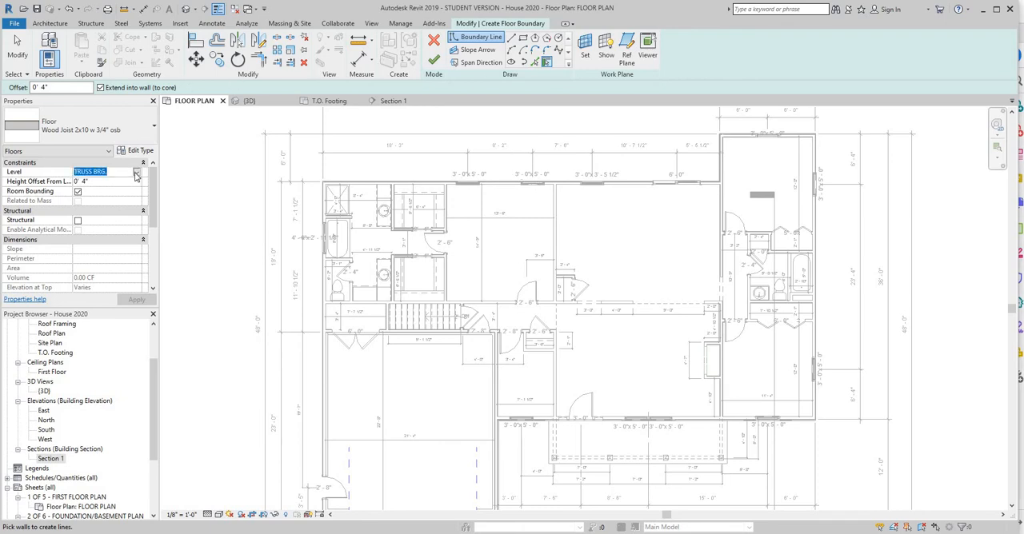
pyautogui.click(137, 173)
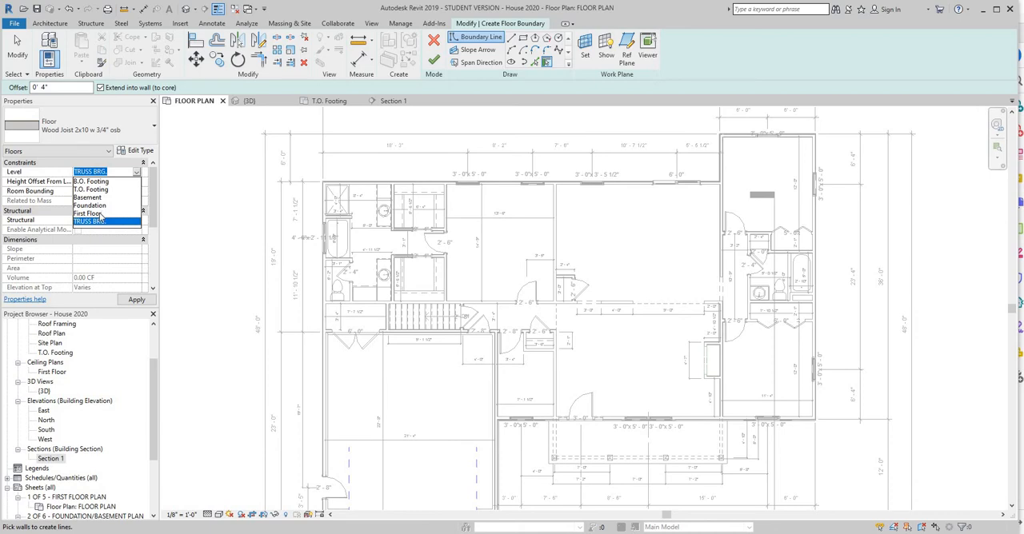
pyautogui.click(89, 214)
pyautogui.click(97, 181)
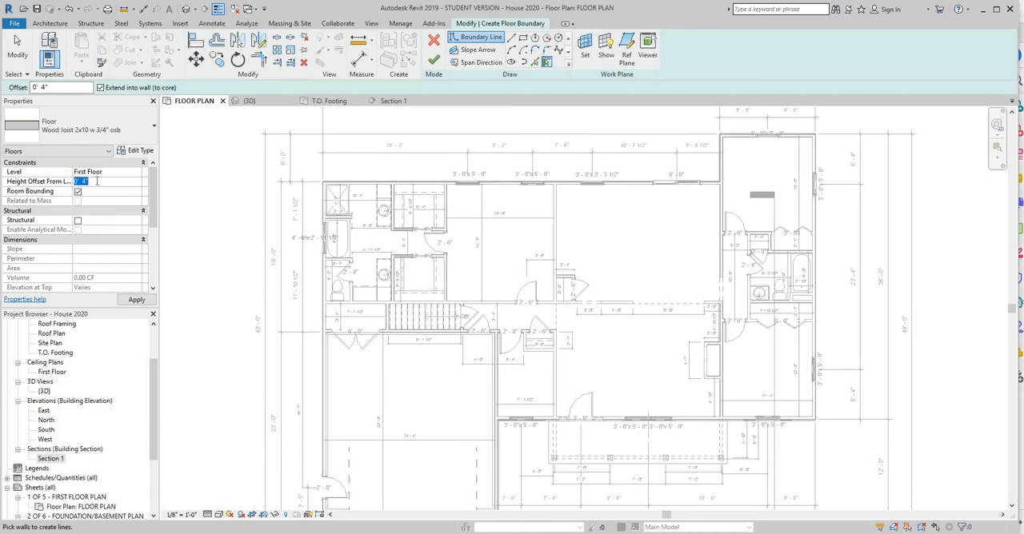
pyautogui.press('BackSpace')
pyautogui.click(207, 178)
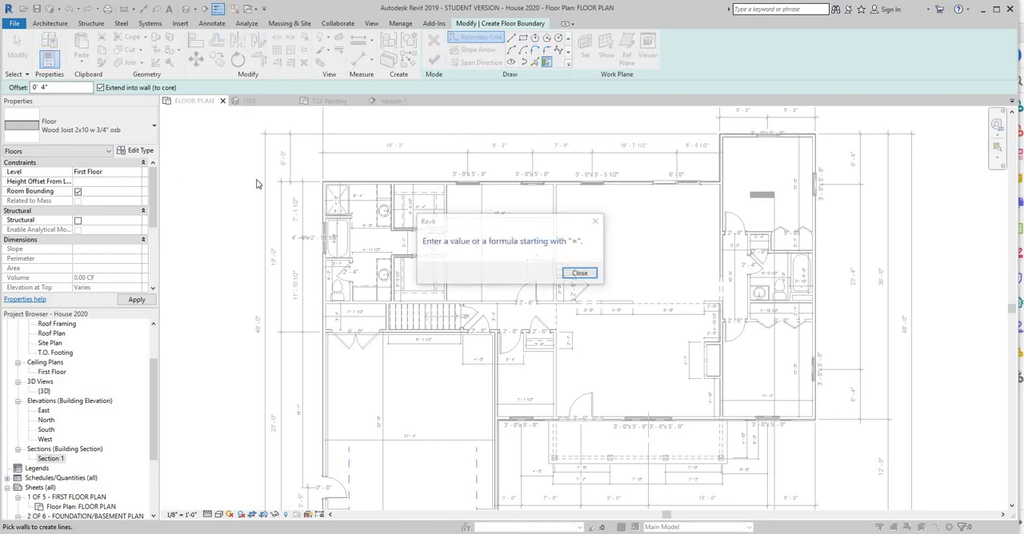
pyautogui.click(577, 274)
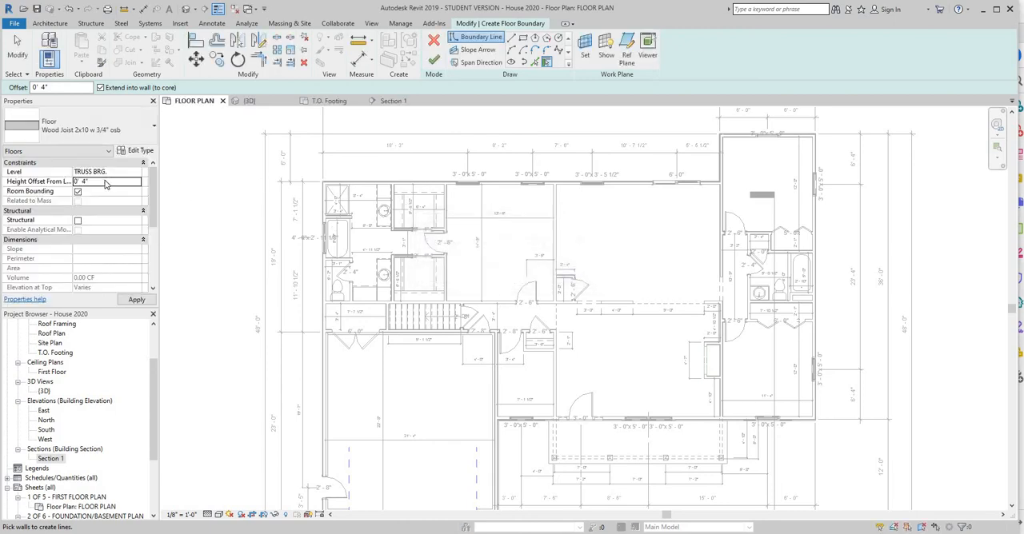
# Set the floor's height offset and boundary offset to 0' 0", and pick the rear and west exterior walls as boundary lines.
pyautogui.write('0\' 0"')
pyautogui.click(60, 88)
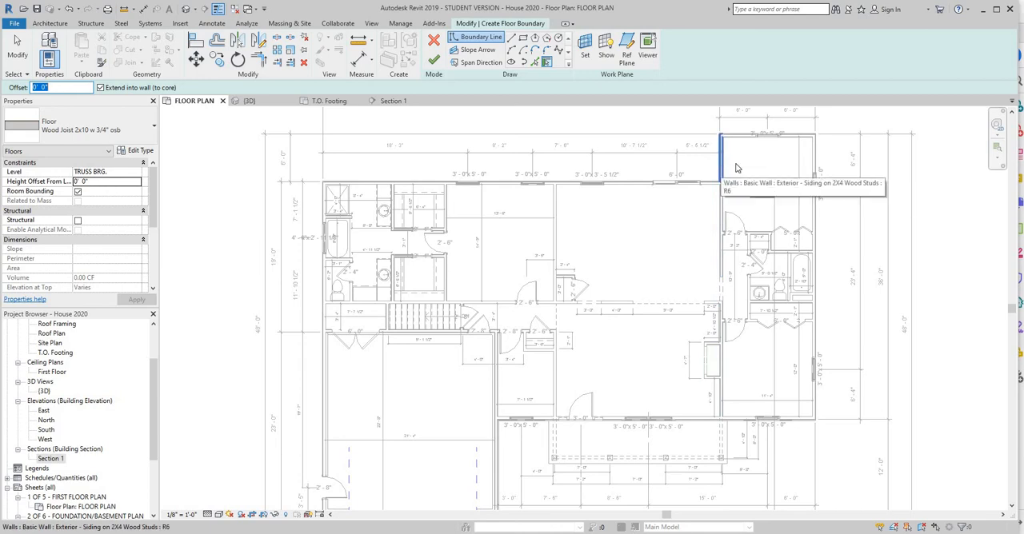
pyautogui.click(723, 164)
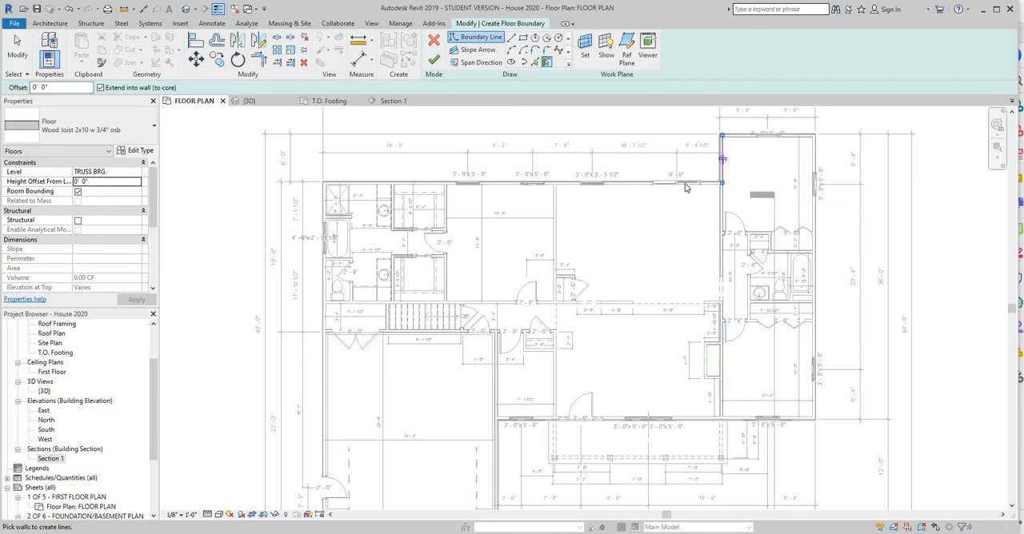
pyautogui.click(661, 183)
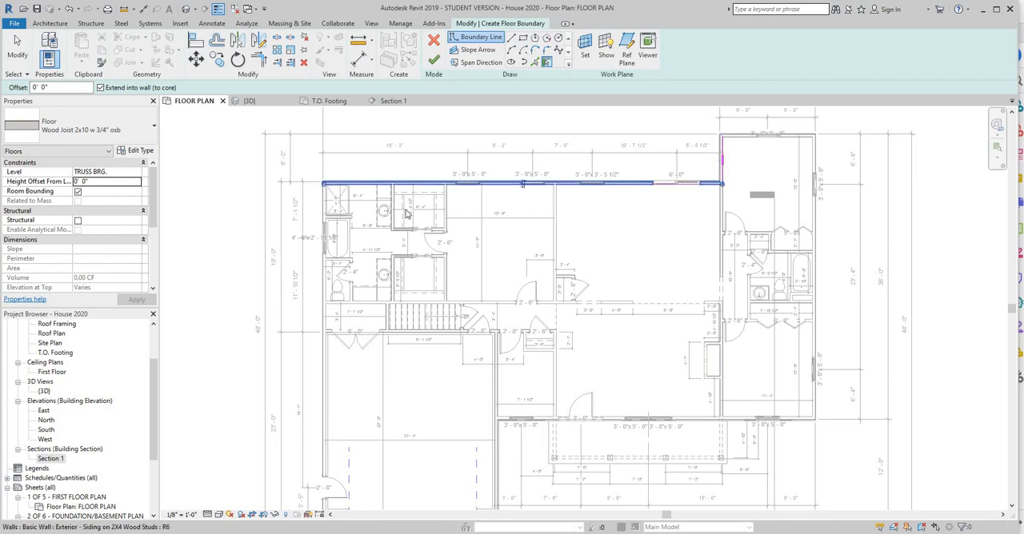
pyautogui.click(327, 240)
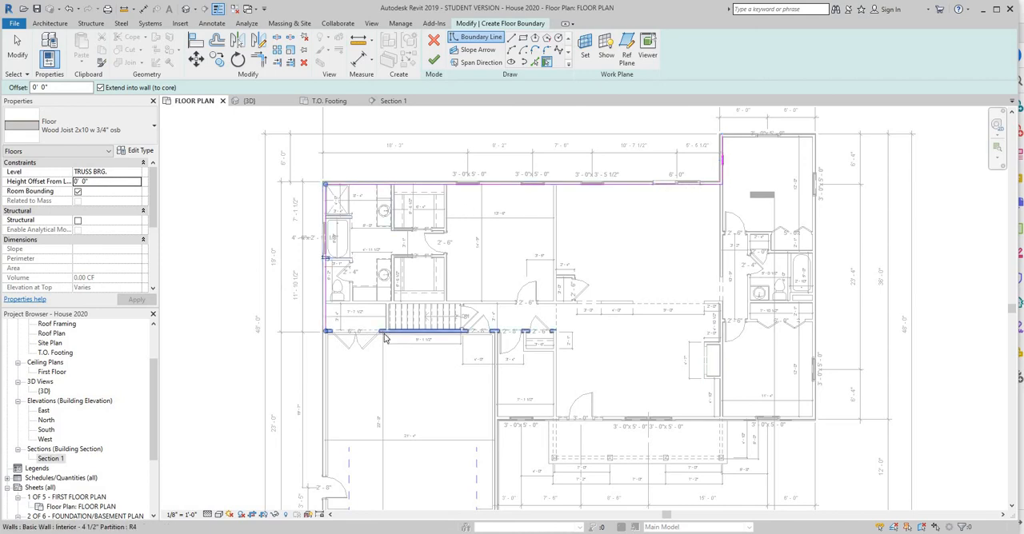
# Complete the wall picks for the floor boundary along the garage walls, front wall, east wall and northeast bedroom's rear wall.
pyautogui.click(384, 339)
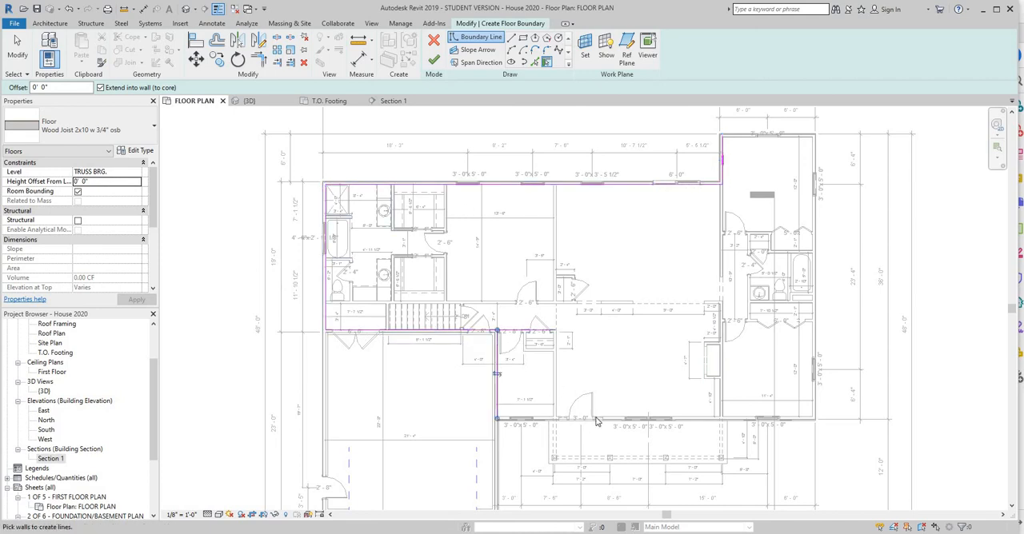
pyautogui.click(648, 418)
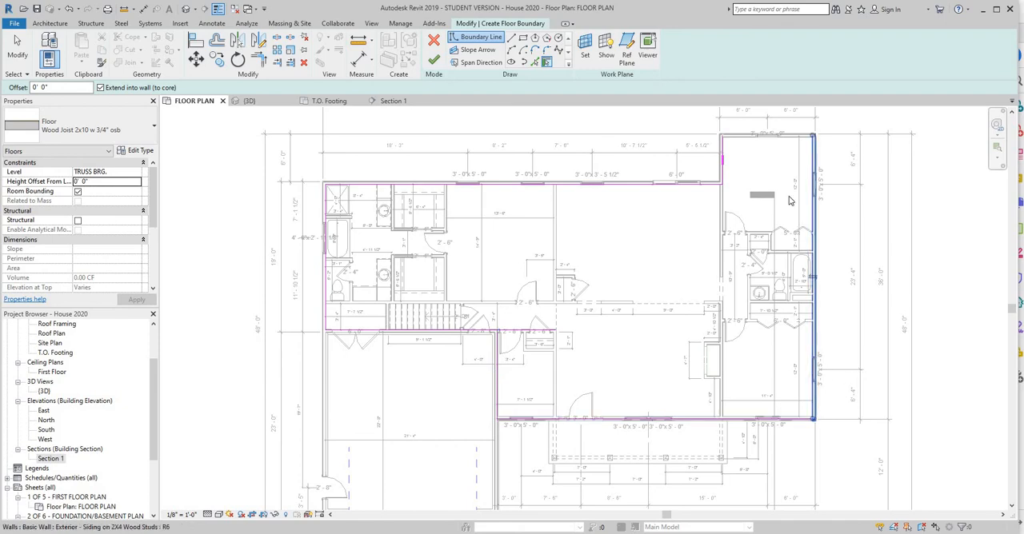
pyautogui.click(813, 208)
pyautogui.click(804, 138)
# Leave wall picking and move the boundary line at the northeast bedroom's west wall out to the framing's outer face.
pyautogui.scroll(5, 841, 177)
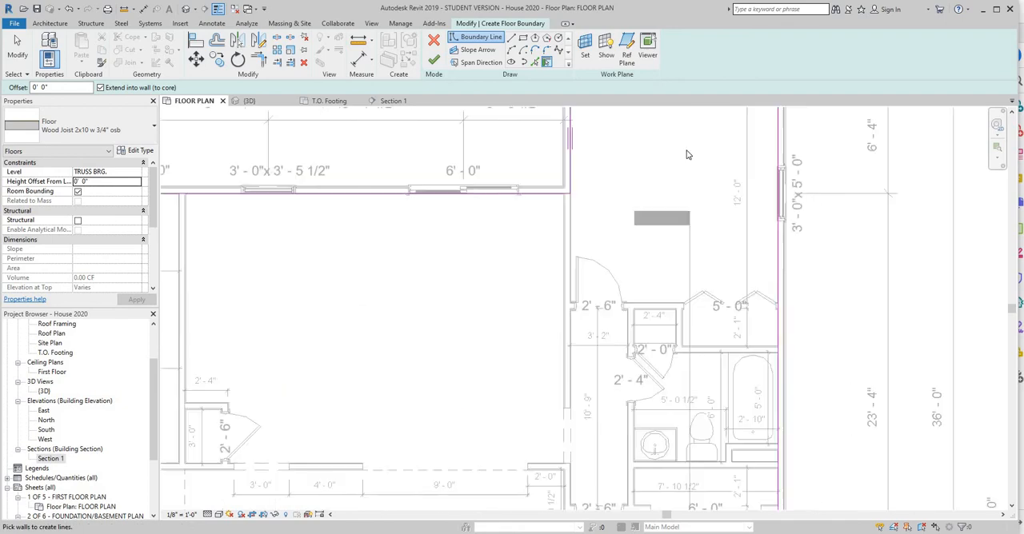
pyautogui.scroll(2, 486, 269)
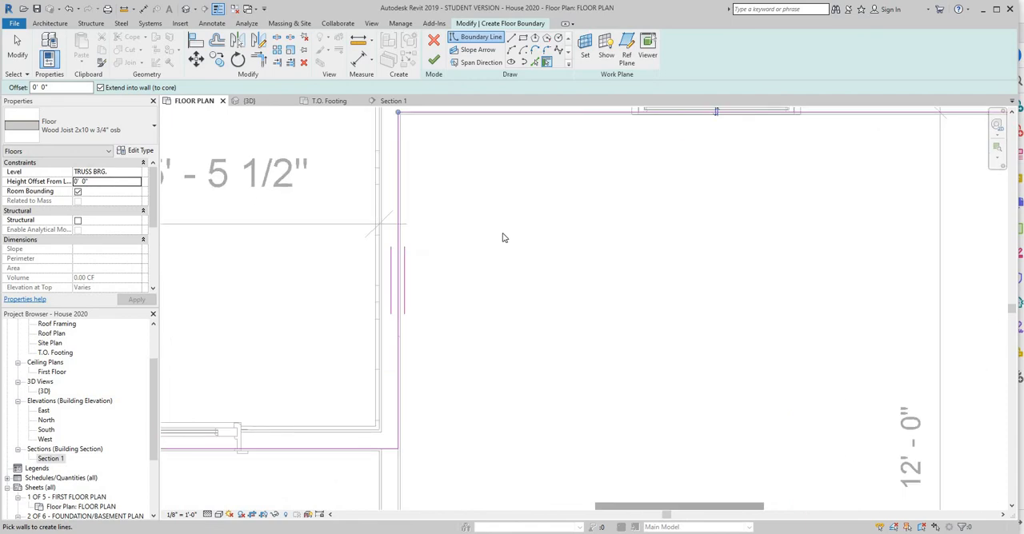
pyautogui.rightClick(547, 184)
pyautogui.click(560, 187)
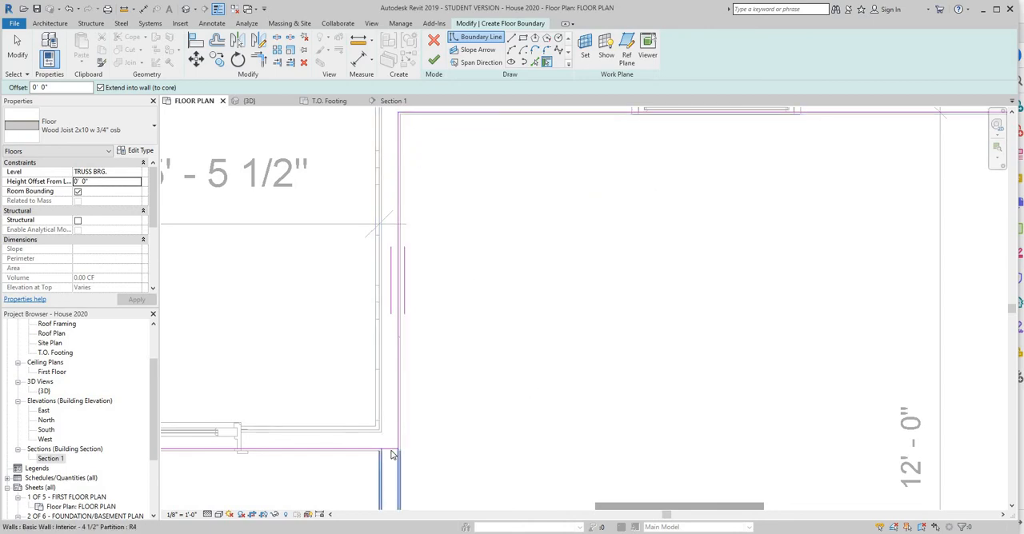
pyautogui.rightClick(467, 399)
pyautogui.click(493, 252)
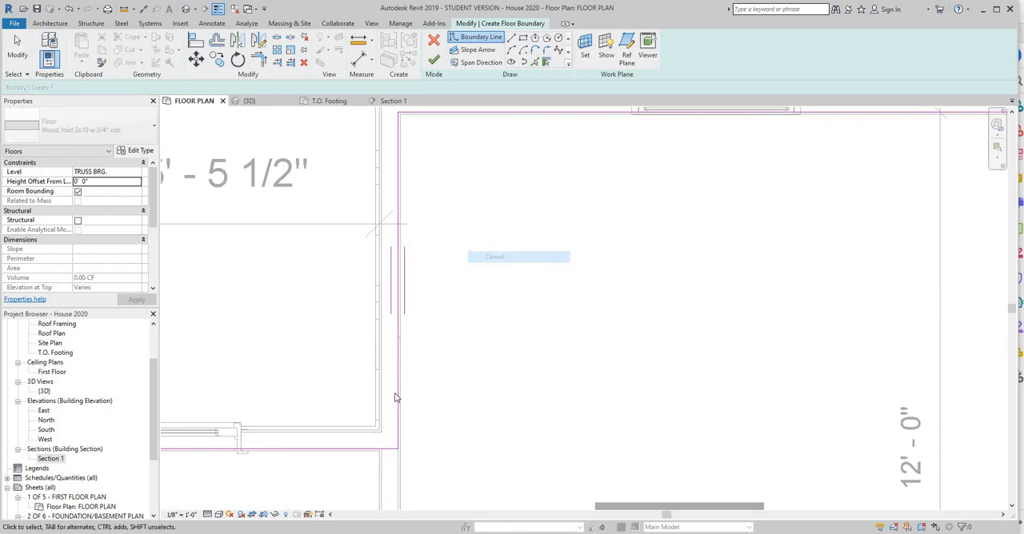
pyautogui.click(397, 197)
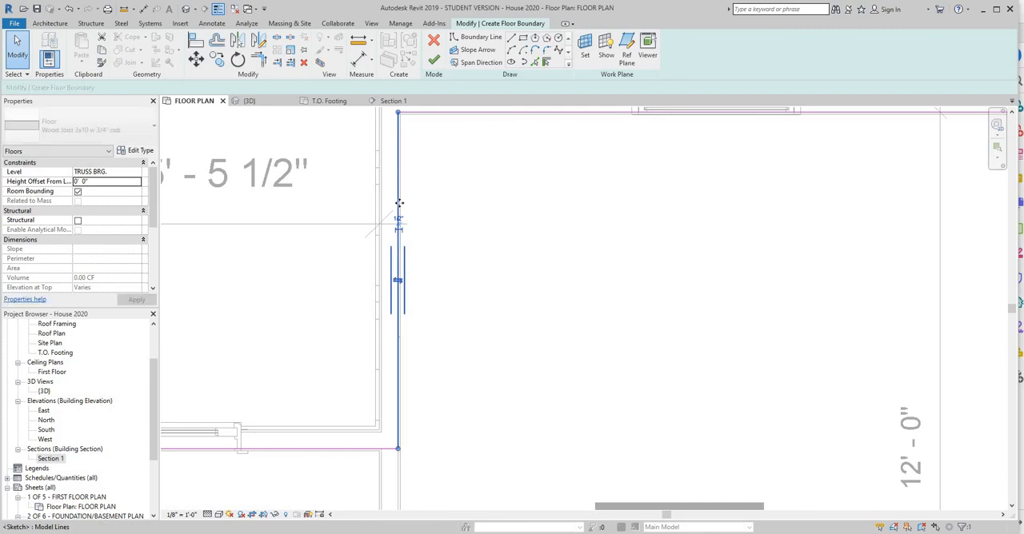
pyautogui.moveTo(381, 200); pyautogui.dragTo(380, 199)
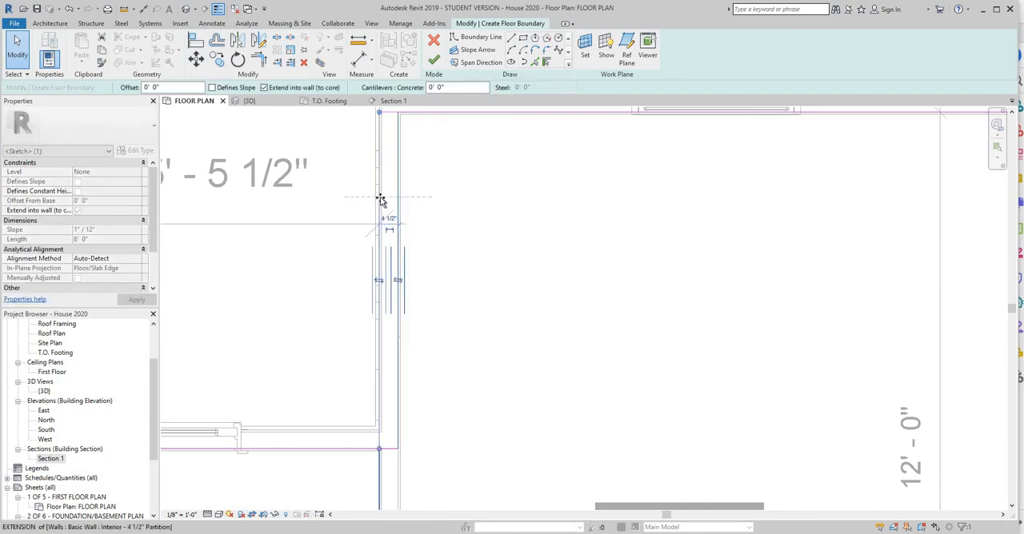
# Move the boundary line at the northeast bedroom's rear wall out to the framing's outer face.
pyautogui.scroll(2, 417, 146)
pyautogui.moveTo(424, 162); pyautogui.dragTo(436, 398, button='middle')
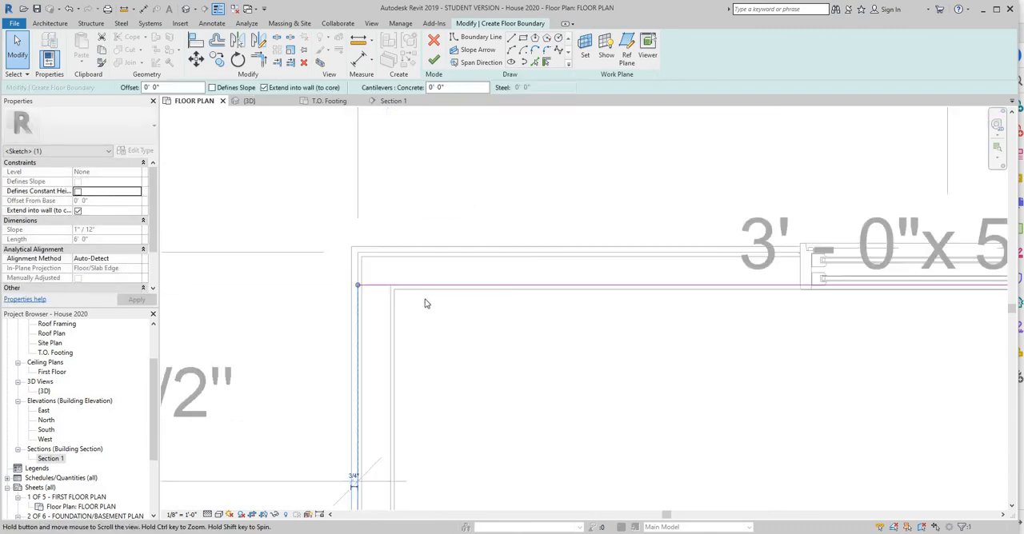
pyautogui.moveTo(432, 323); pyautogui.dragTo(438, 291)
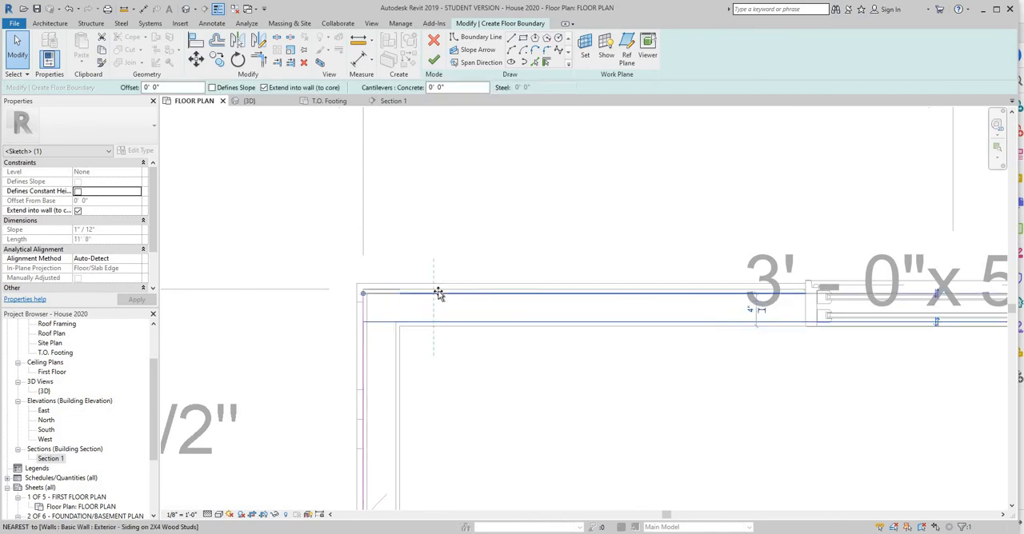
pyautogui.click(517, 384)
# Move the east boundary line out to the framing's outer face, unjoining the conflicting elements.
pyautogui.moveTo(823, 349); pyautogui.dragTo(400, 371, button='middle')
pyautogui.scroll(-2, 400, 371)
pyautogui.moveTo(740, 364); pyautogui.dragTo(415, 364, button='middle')
pyautogui.moveTo(463, 350); pyautogui.dragTo(481, 350)
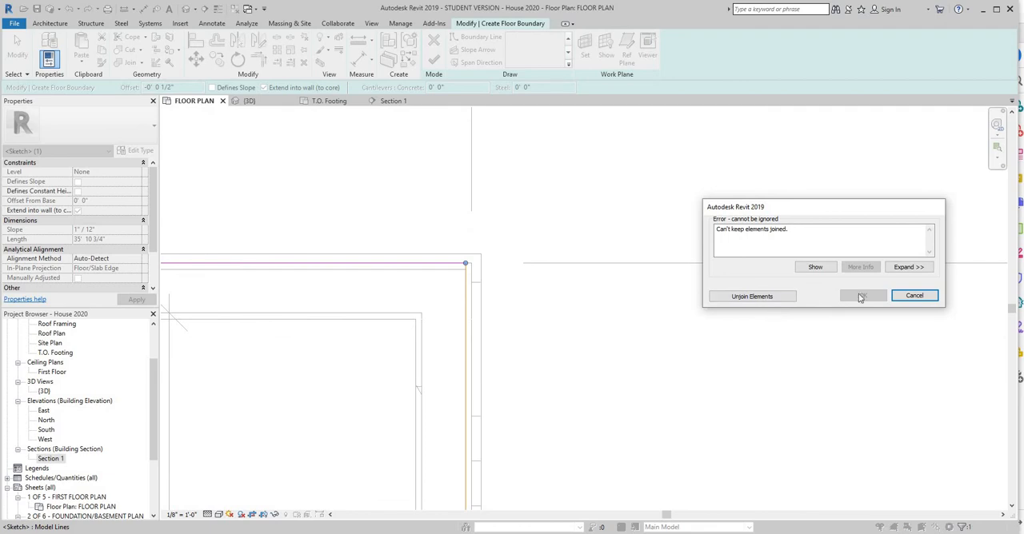
pyautogui.click(752, 297)
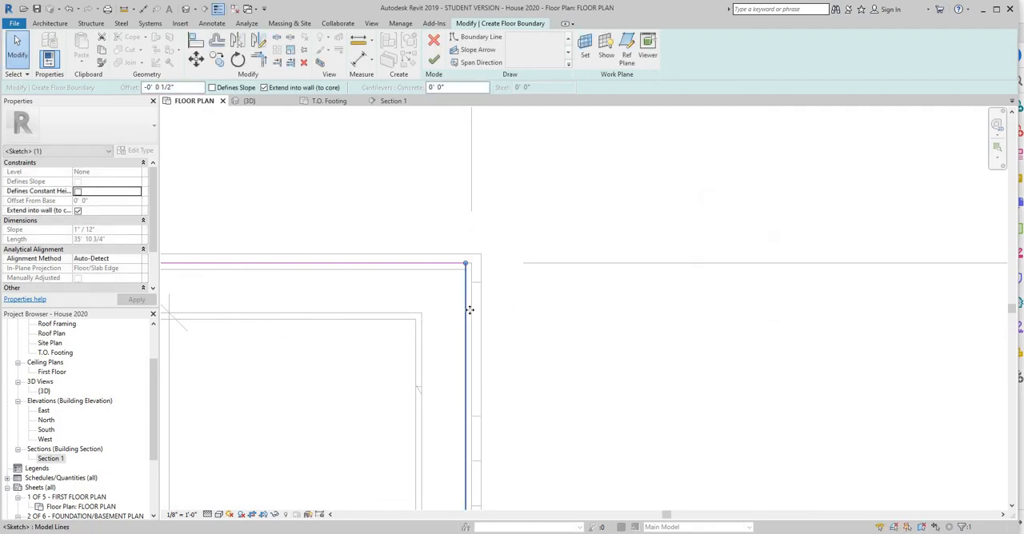
pyautogui.moveTo(475, 312); pyautogui.dragTo(474, 312)
# Move the front boundary line out to the framing's outer face and extend its east end to meet the east boundary line.
pyautogui.scroll(-1, 544, 348)
pyautogui.scroll(-2, 577, 367)
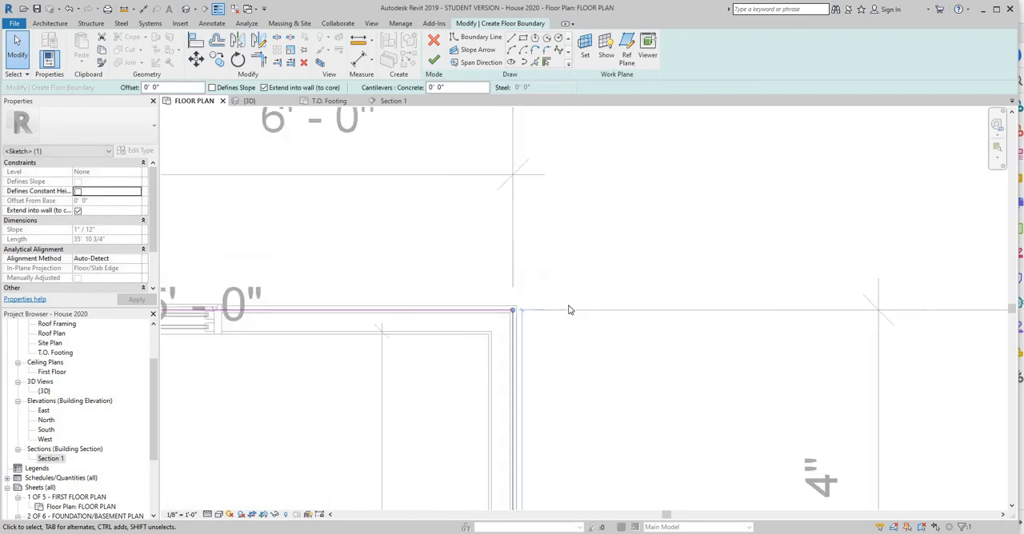
pyautogui.moveTo(569, 309); pyautogui.dragTo(548, 169, button='middle')
pyautogui.scroll(-2, 569, 329)
pyautogui.moveTo(571, 419); pyautogui.dragTo(572, 250, button='middle')
pyautogui.moveTo(621, 460); pyautogui.dragTo(740, 116, button='middle')
pyautogui.moveTo(677, 488); pyautogui.dragTo(704, 112, button='middle')
pyautogui.scroll(1, 675, 501)
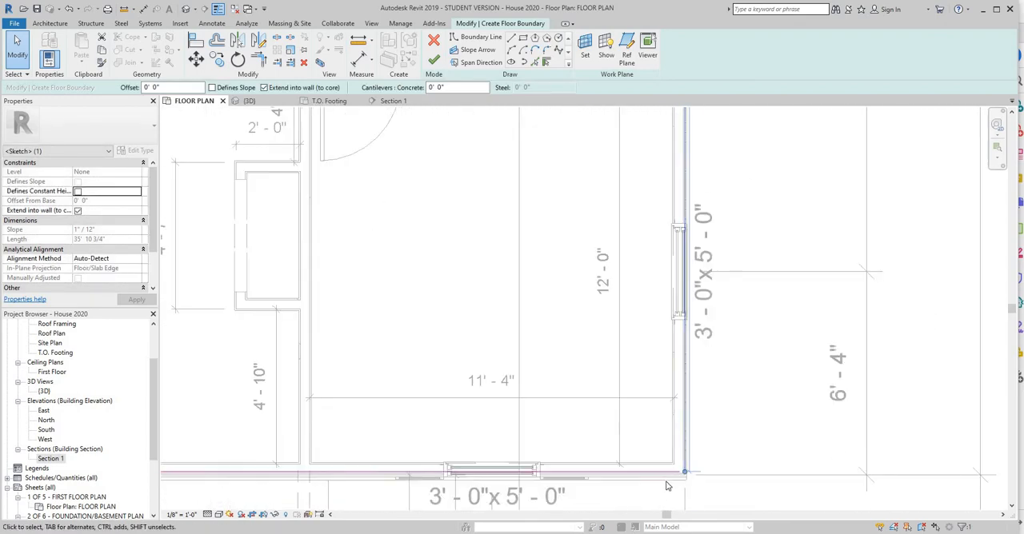
pyautogui.scroll(3, 669, 480)
pyautogui.click(681, 444)
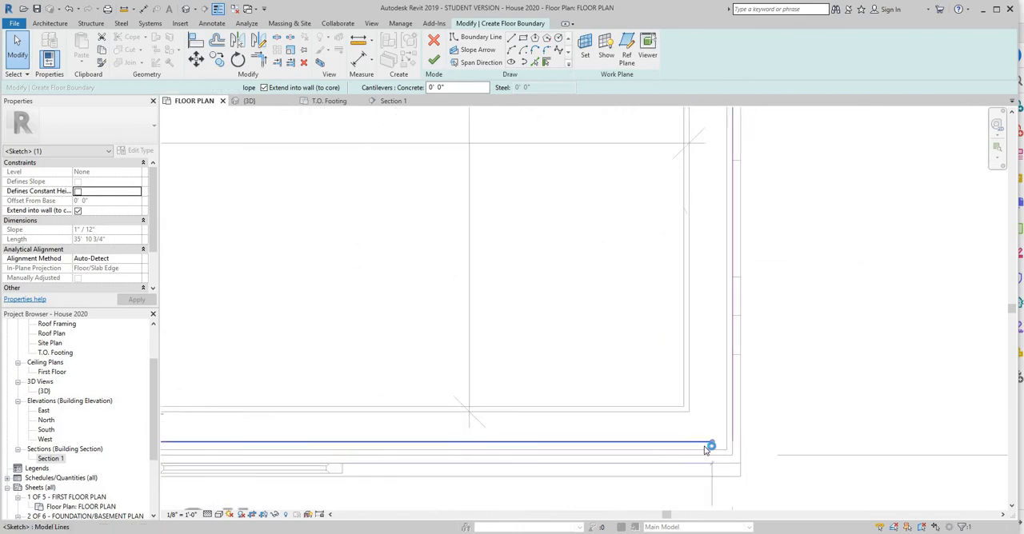
pyautogui.moveTo(692, 462); pyautogui.dragTo(754, 457)
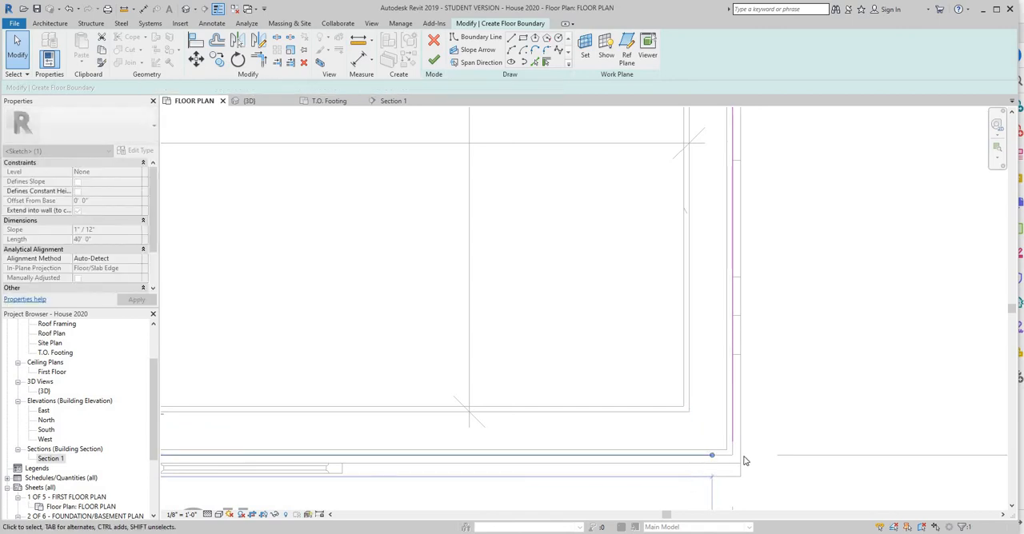
pyautogui.scroll(5, 749, 456)
pyautogui.moveTo(596, 458); pyautogui.dragTo(675, 459)
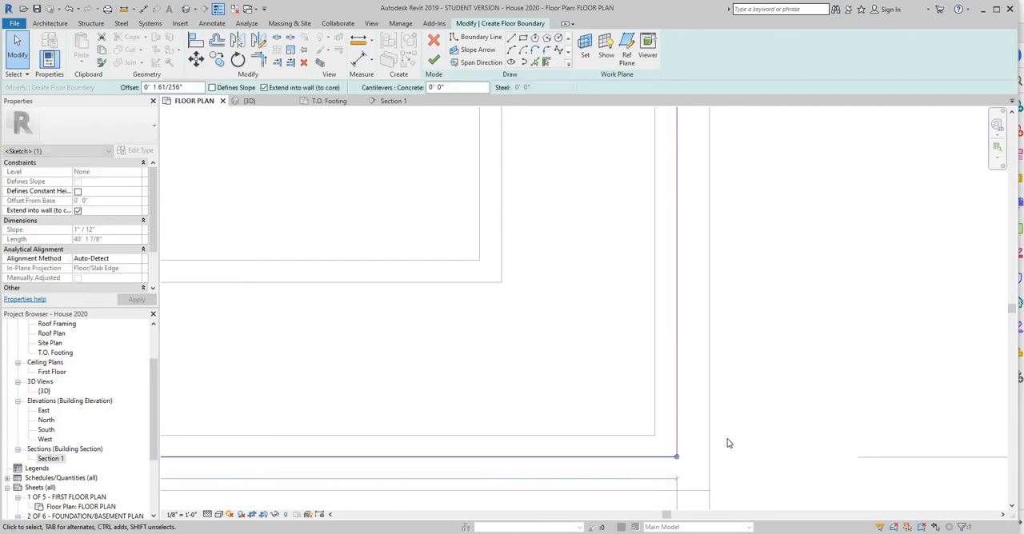
# Try the front boundary line one wall layer farther out, and return it to the framing's outer face.
pyautogui.scroll(-2, 729, 443)
pyautogui.moveTo(734, 448); pyautogui.dragTo(743, 324, button='middle')
pyautogui.scroll(-2, 638, 356)
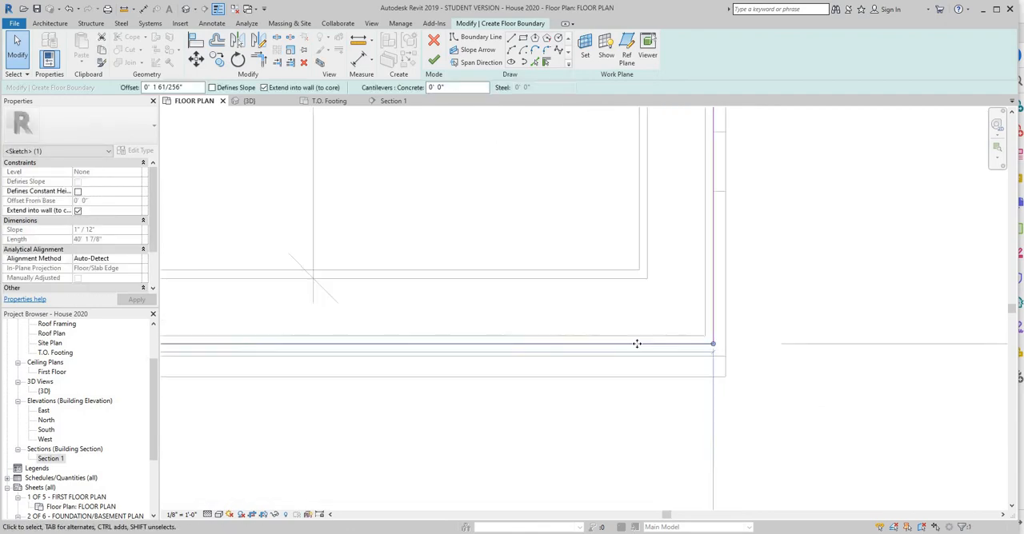
pyautogui.moveTo(637, 358); pyautogui.dragTo(647, 374)
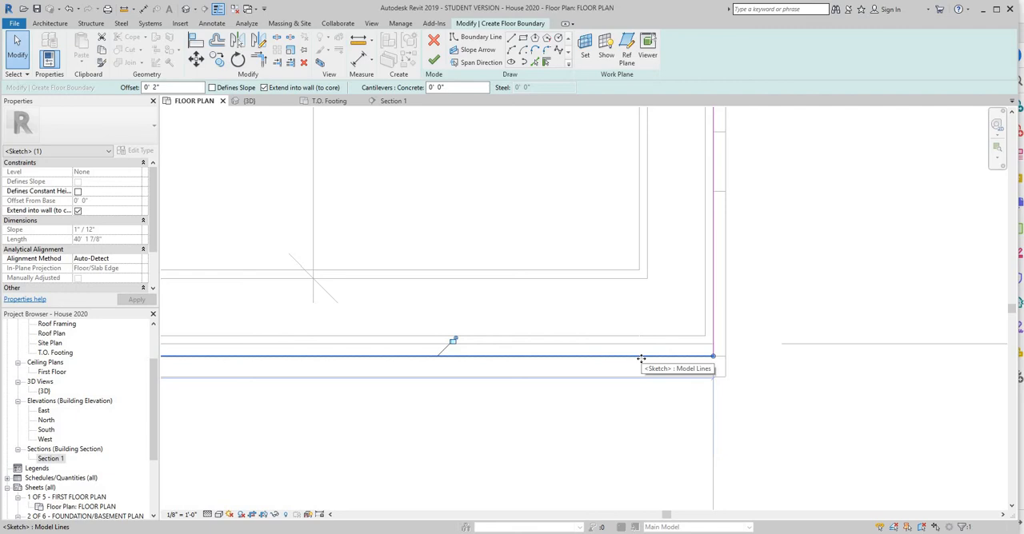
pyautogui.moveTo(641, 359); pyautogui.dragTo(640, 345)
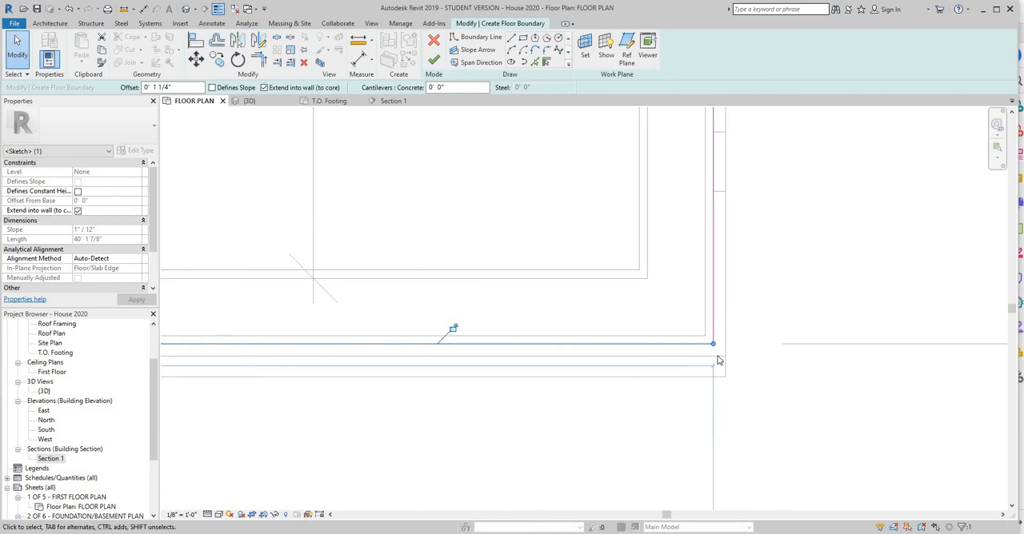
pyautogui.rightClick(644, 394)
pyautogui.click(681, 131)
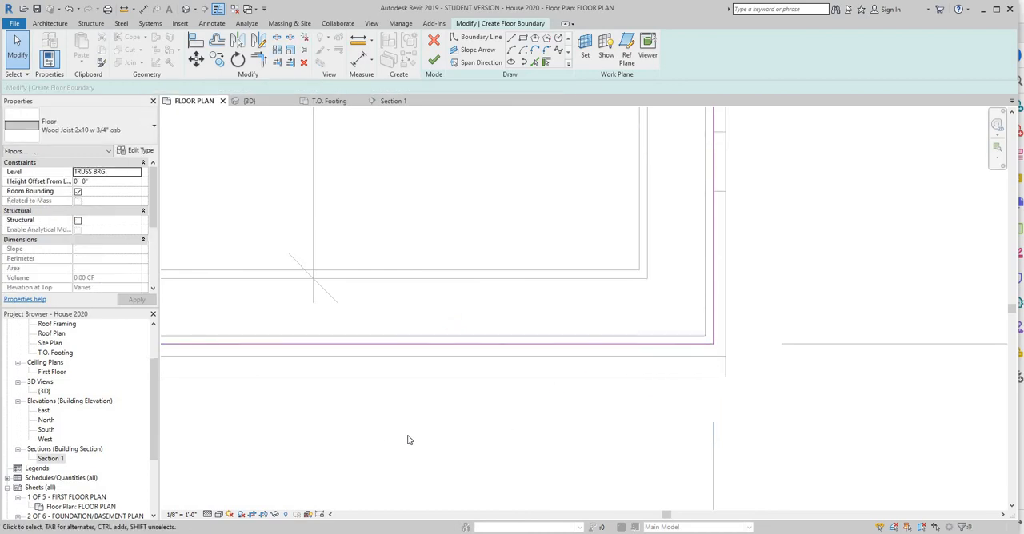
# Shorten the front boundary line's west end to meet the boundary line along the garage's east wall.
pyautogui.scroll(-2, 411, 440)
pyautogui.moveTo(417, 440); pyautogui.dragTo(959, 370, button='middle')
pyautogui.moveTo(340, 344); pyautogui.dragTo(896, 356, button='middle')
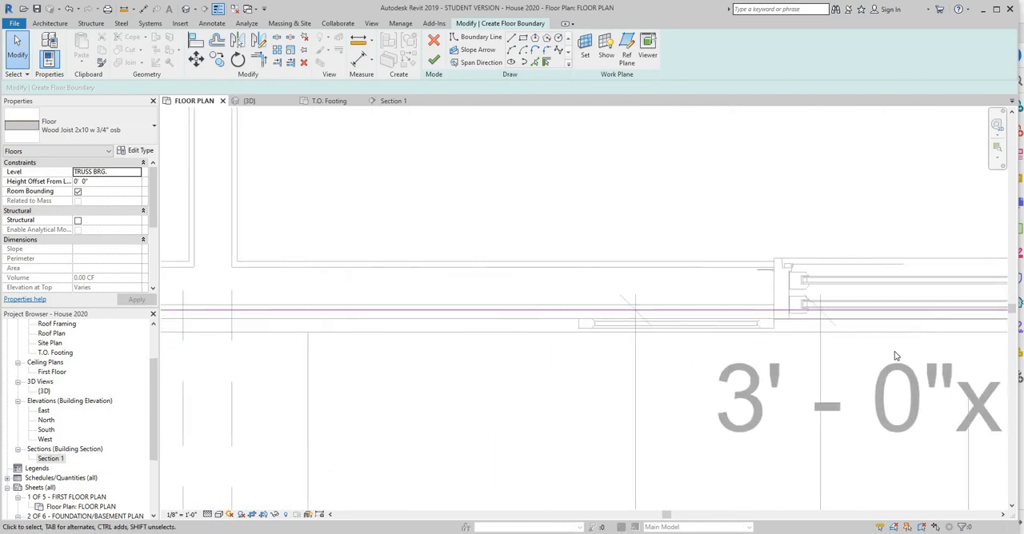
pyautogui.moveTo(275, 362); pyautogui.dragTo(903, 365, button='middle')
pyautogui.moveTo(320, 372); pyautogui.dragTo(908, 376, button='middle')
pyautogui.scroll(-4, 282, 370)
pyautogui.moveTo(292, 371); pyautogui.dragTo(927, 325, button='middle')
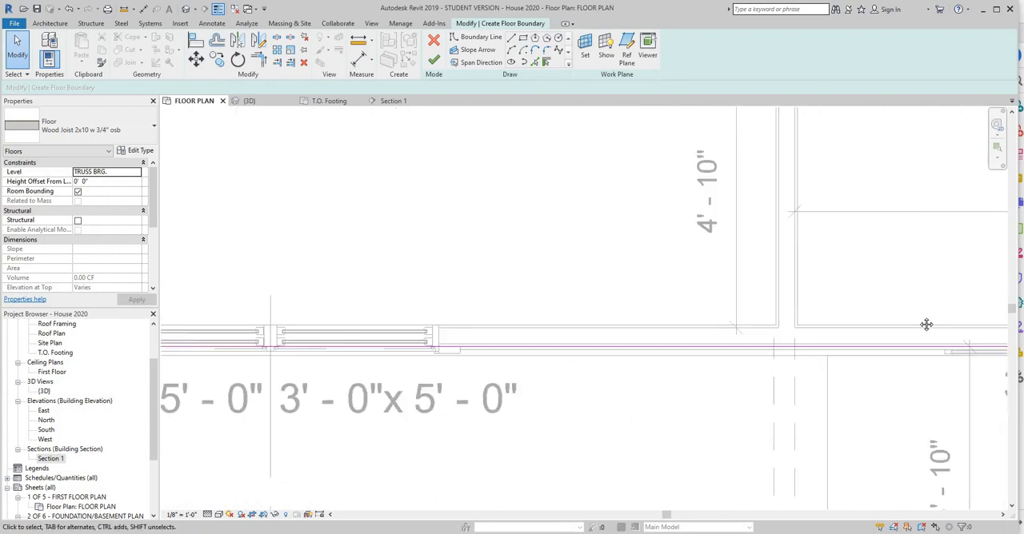
pyautogui.moveTo(335, 366); pyautogui.dragTo(966, 350, button='middle')
pyautogui.moveTo(545, 364); pyautogui.dragTo(900, 387, button='middle')
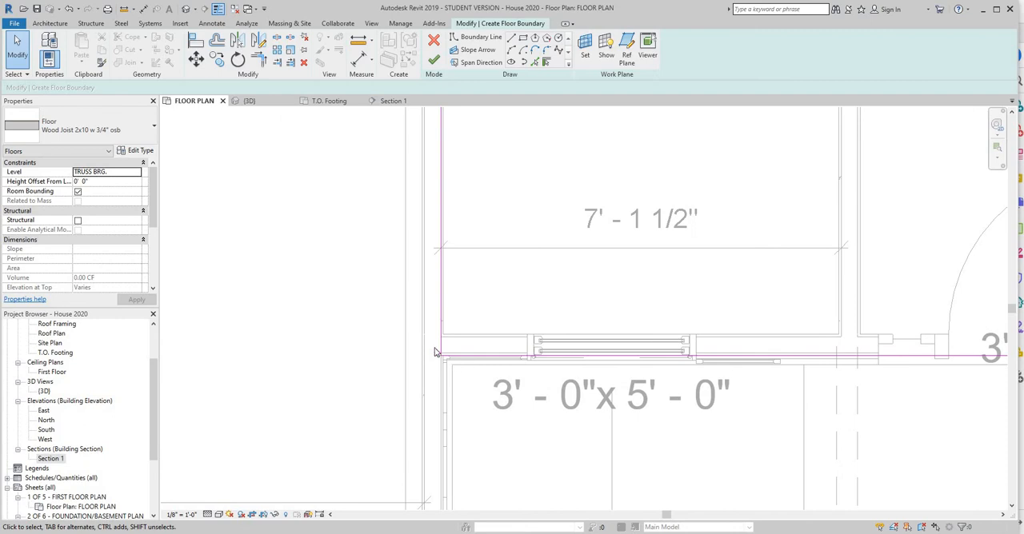
pyautogui.scroll(3, 379, 331)
pyautogui.click(373, 329)
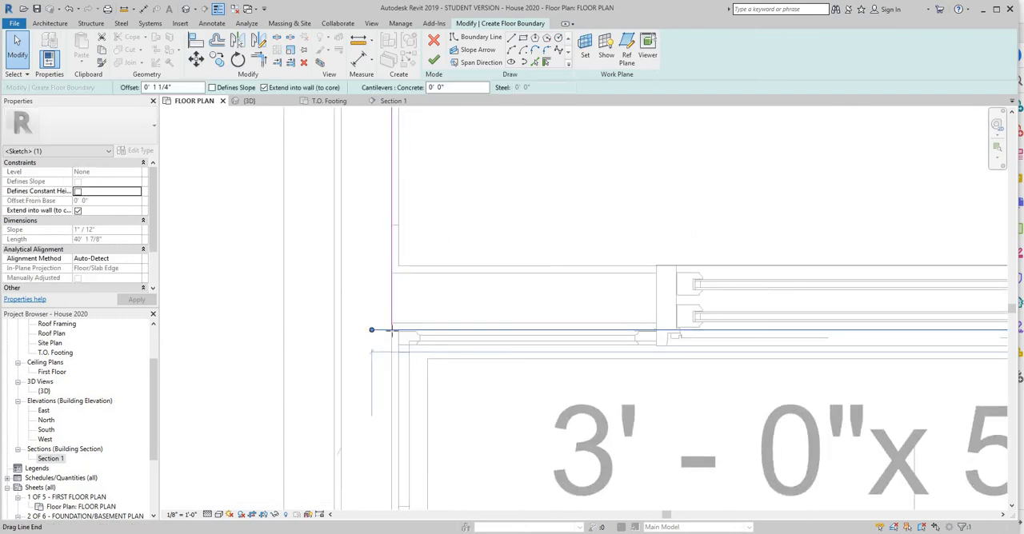
pyautogui.moveTo(372, 330); pyautogui.dragTo(393, 331)
# Shorten the boundary line along the garage's rear wall so its east end meets the line on the garage's east wall.
pyautogui.scroll(-4, 483, 240)
pyautogui.moveTo(485, 250); pyautogui.dragTo(666, 501, button='middle')
pyautogui.moveTo(809, 120); pyautogui.dragTo(752, 261, button='middle')
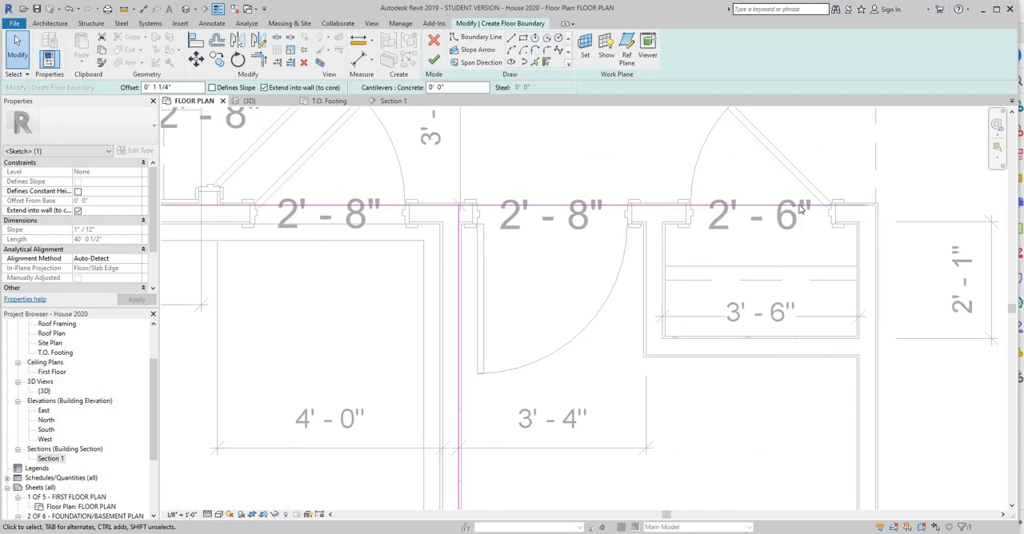
pyautogui.click(861, 206)
pyautogui.moveTo(868, 206)
pyautogui.mouseDown()
pyautogui.moveTo(675, 222)
pyautogui.moveTo(461, 206)
pyautogui.mouseUp()
# Move the boundary lines at the garage's rear and east walls to the garage-side wall faces.
pyautogui.scroll(1, 423, 228)
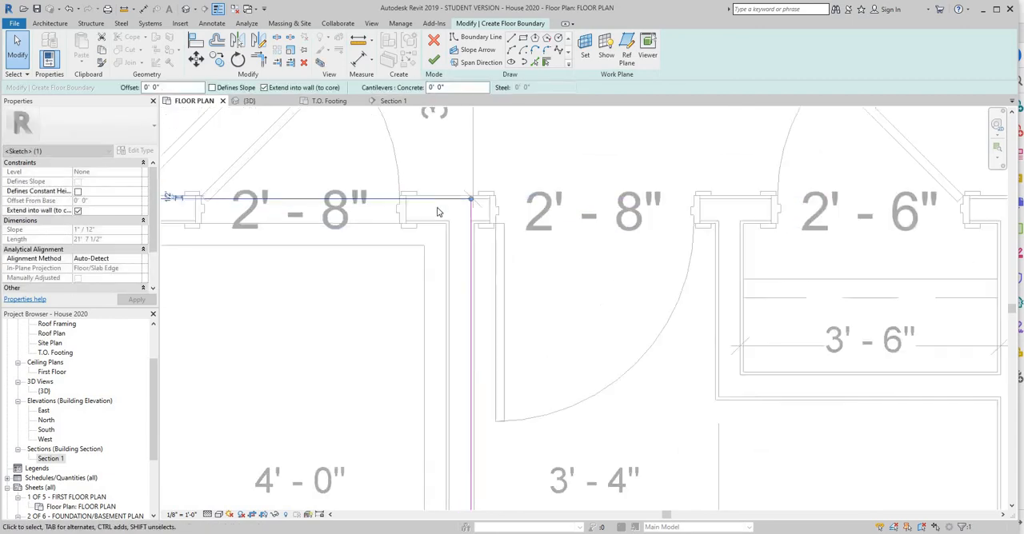
pyautogui.scroll(1, 438, 212)
pyautogui.moveTo(408, 183); pyautogui.dragTo(407, 222)
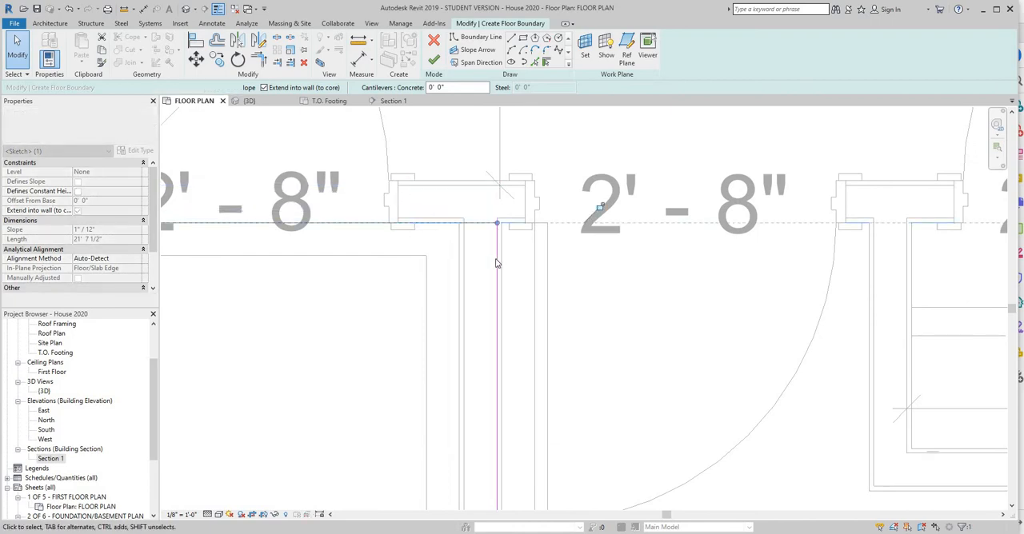
pyautogui.click(496, 264)
pyautogui.moveTo(496, 264)
pyautogui.mouseDown()
pyautogui.moveTo(460, 267)
pyautogui.moveTo(477, 262)
pyautogui.mouseUp()
pyautogui.click(580, 273)
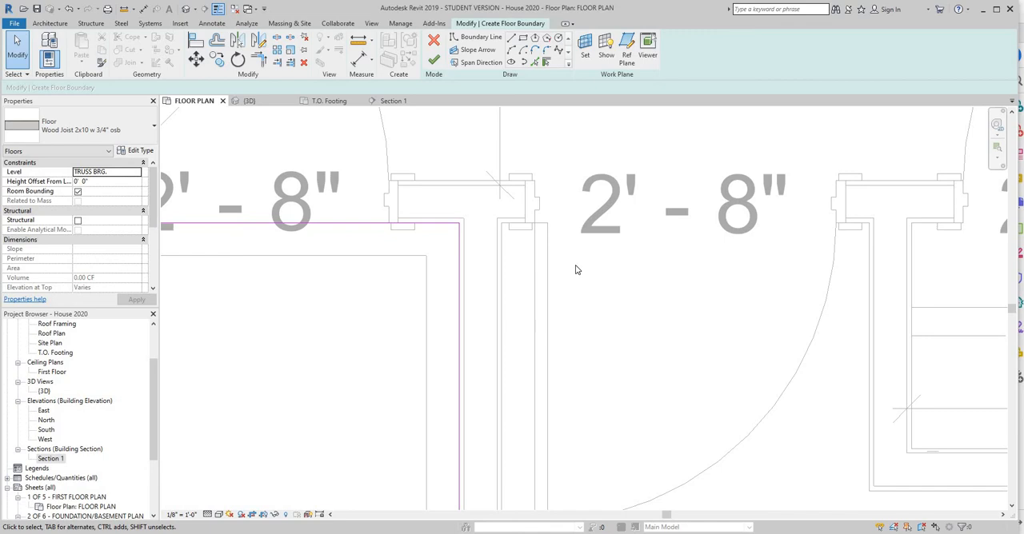
# Shift the boundary lines at the garage's east and rear walls from the finish face back to the framing's garage-side face.
pyautogui.scroll(-5, 483, 379)
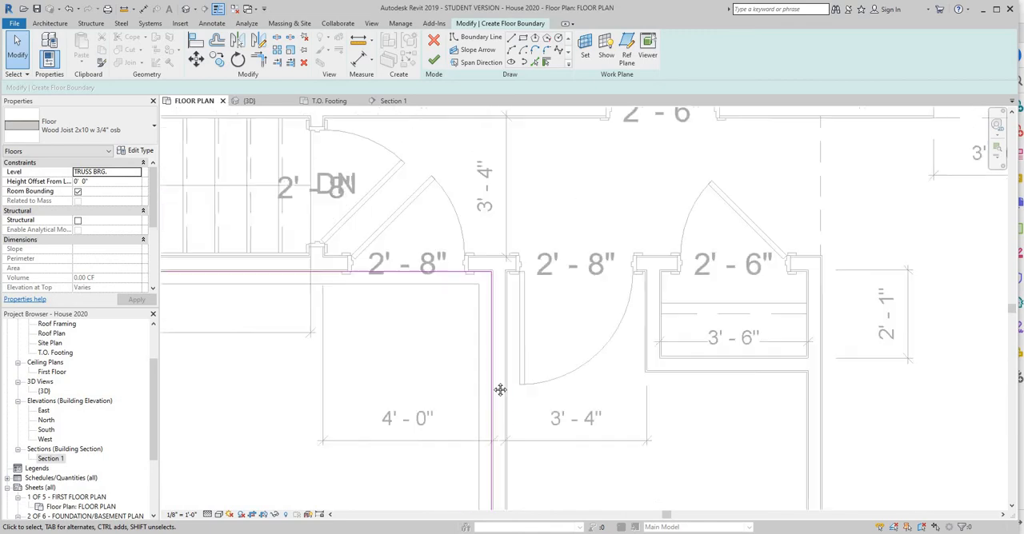
pyautogui.moveTo(501, 389)
pyautogui.mouseDown(button='middle')
pyautogui.moveTo(557, 363)
pyautogui.moveTo(645, 247)
pyautogui.mouseUp(button='middle')
pyautogui.scroll(-1, 490, 304)
pyautogui.moveTo(483, 310)
pyautogui.mouseDown(button='middle')
pyautogui.moveTo(495, 324)
pyautogui.moveTo(420, 414)
pyautogui.mouseUp(button='middle')
pyautogui.scroll(3, 554, 290)
pyautogui.scroll(2, 554, 288)
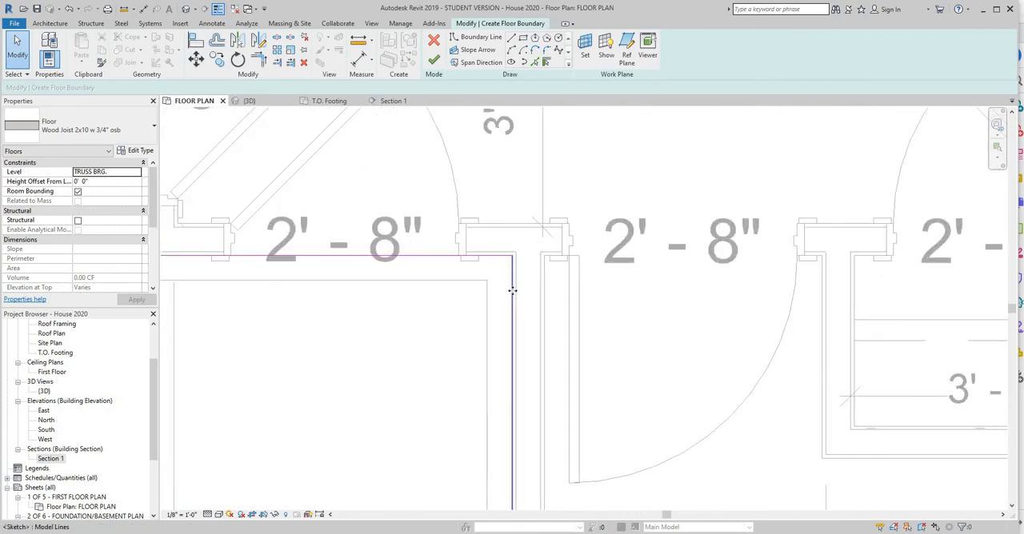
pyautogui.click(512, 291)
pyautogui.moveTo(530, 297); pyautogui.dragTo(517, 298)
pyautogui.click(501, 256)
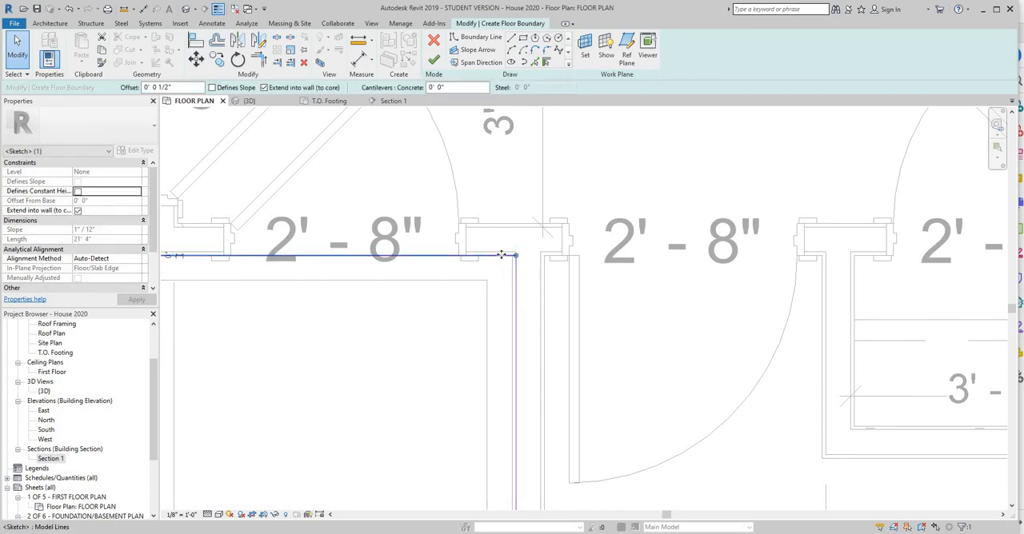
pyautogui.moveTo(514, 256); pyautogui.dragTo(507, 251)
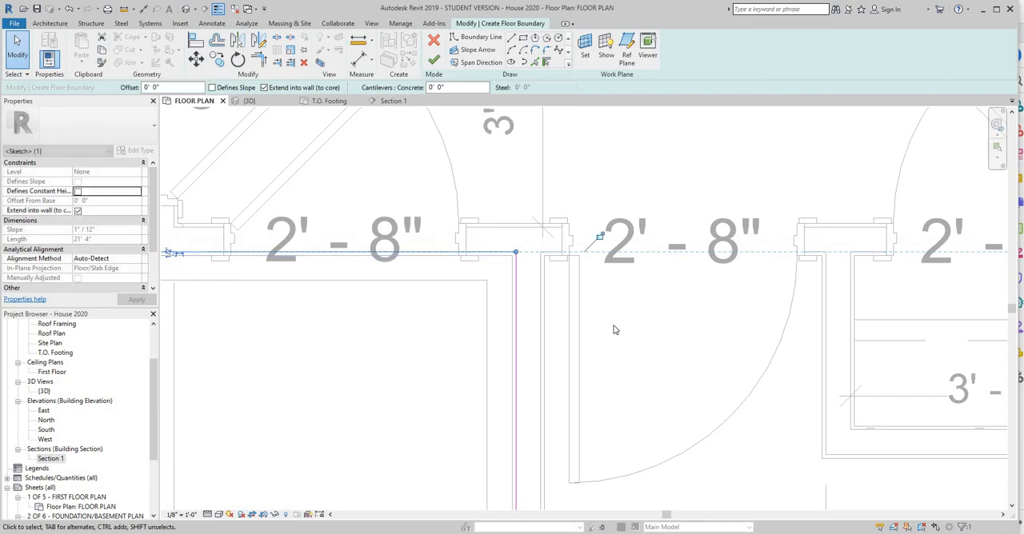
# Examine the floor boundary along the garage walls and around the west and rear sides of the house.
pyautogui.scroll(-1, 633, 347)
pyautogui.moveTo(662, 321); pyautogui.dragTo(688, 225, button='middle')
pyautogui.scroll(-2, 688, 225)
pyautogui.moveTo(658, 480); pyautogui.dragTo(637, 311, button='middle')
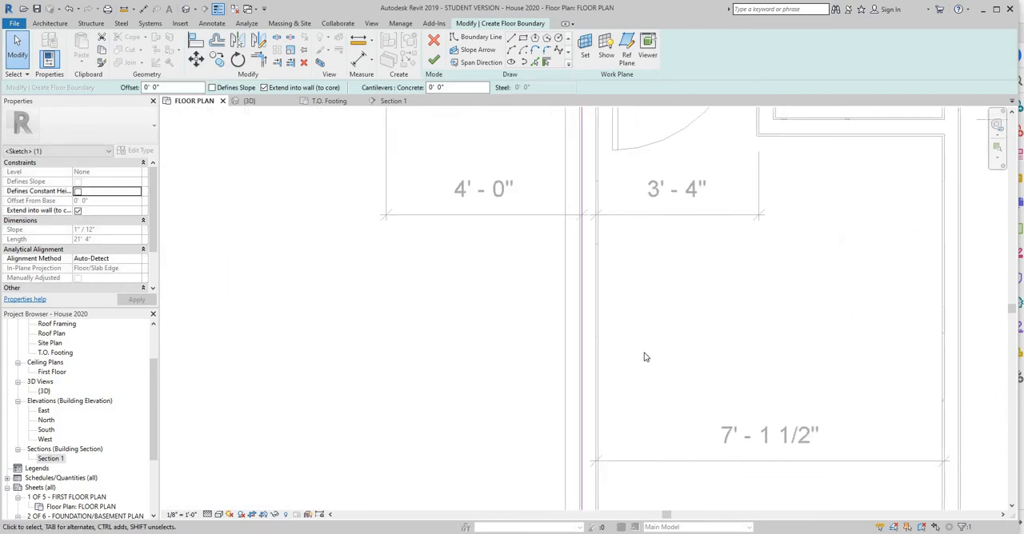
pyautogui.scroll(-3, 632, 328)
pyautogui.moveTo(496, 342)
pyautogui.mouseDown(button='middle')
pyautogui.moveTo(499, 289)
pyautogui.moveTo(708, 448)
pyautogui.mouseUp(button='middle')
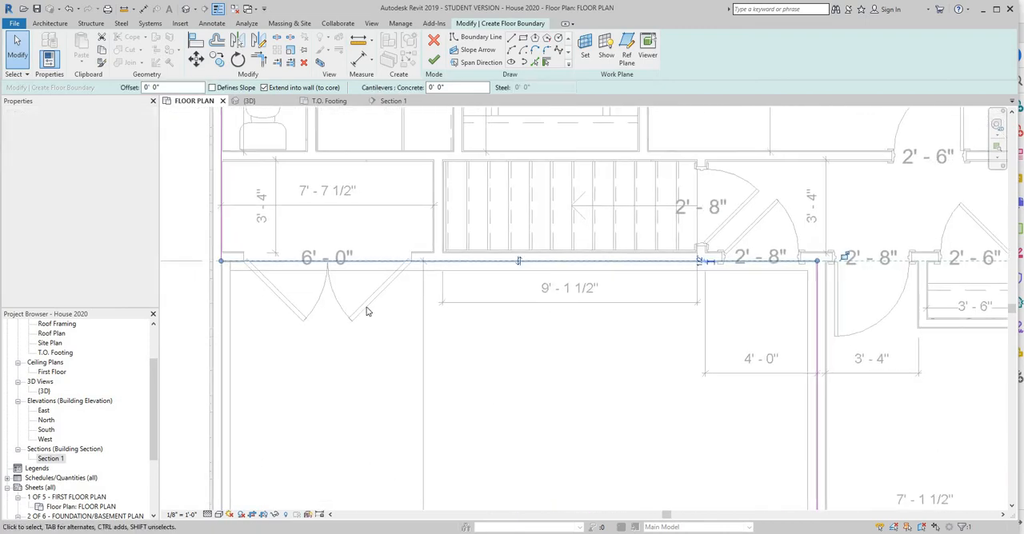
pyautogui.scroll(4, 244, 268)
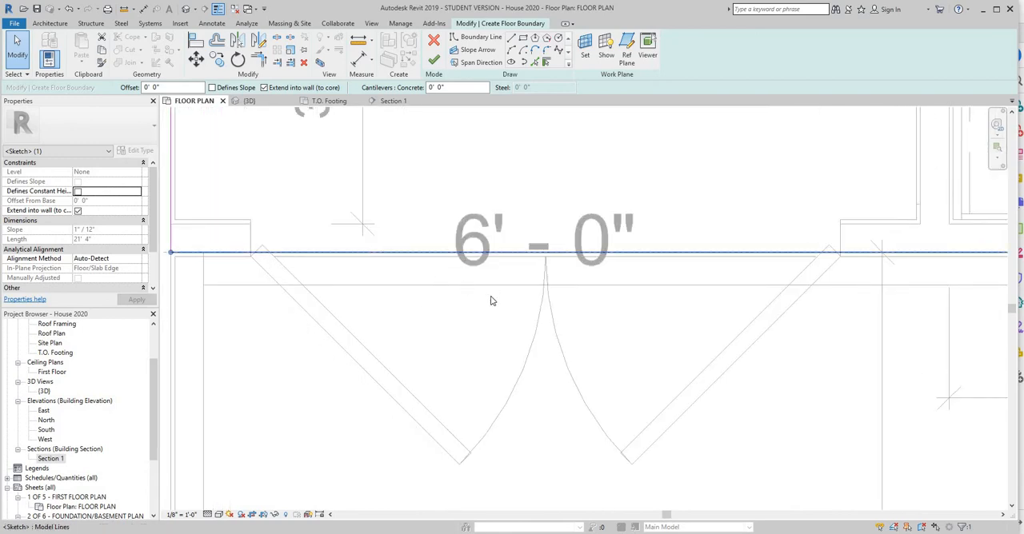
pyautogui.scroll(-4, 551, 328)
pyautogui.moveTo(623, 205); pyautogui.dragTo(521, 499, button='middle')
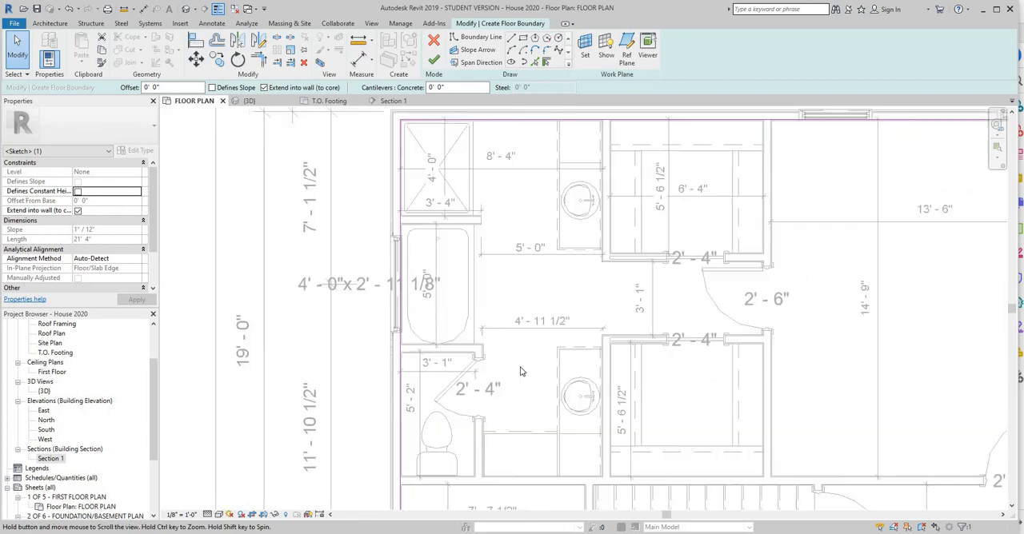
pyautogui.scroll(-2, 733, 328)
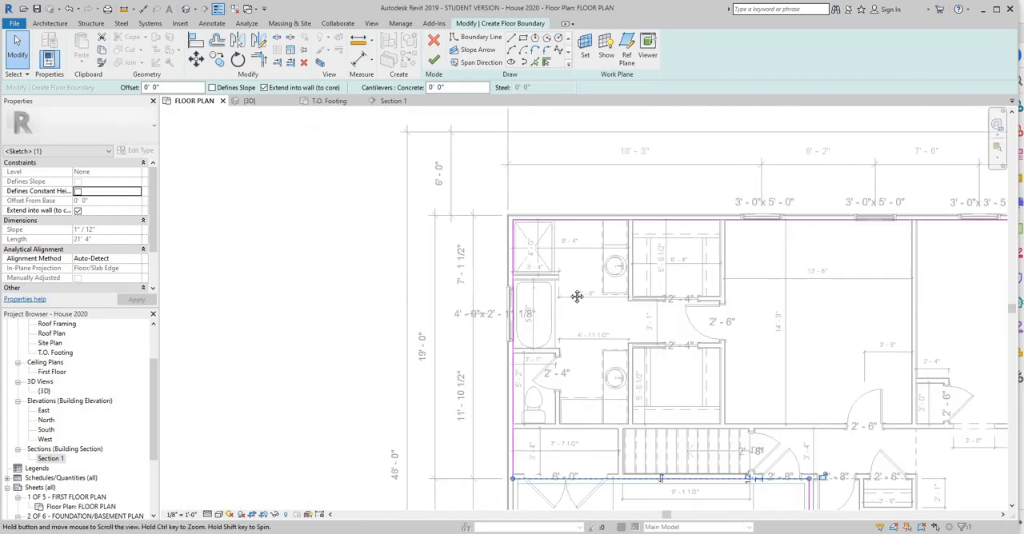
pyautogui.scroll(-2, 250, 260)
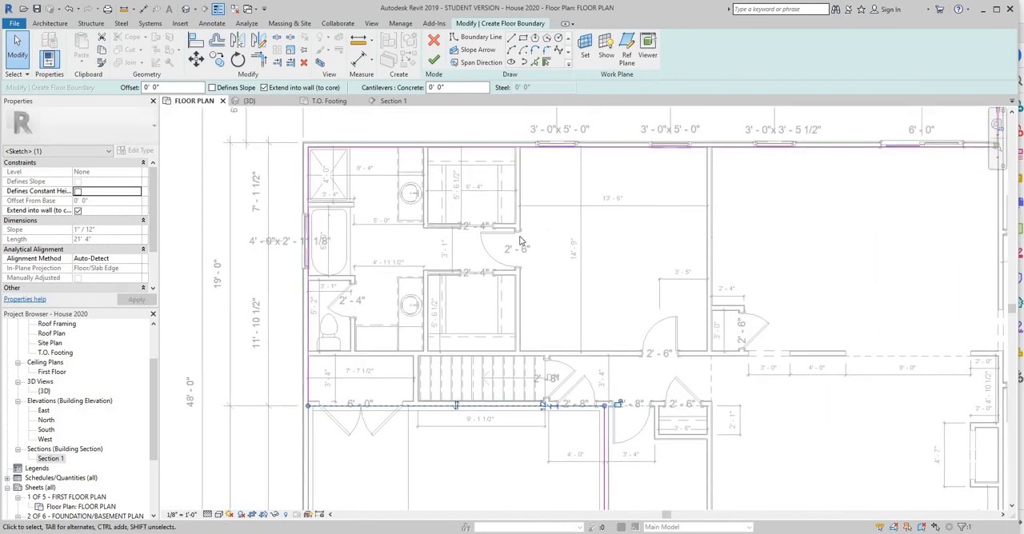
# Finish the floor sketch, declining to attach walls to its bottom or to join and cut the overlapping walls.
pyautogui.click(433, 62)
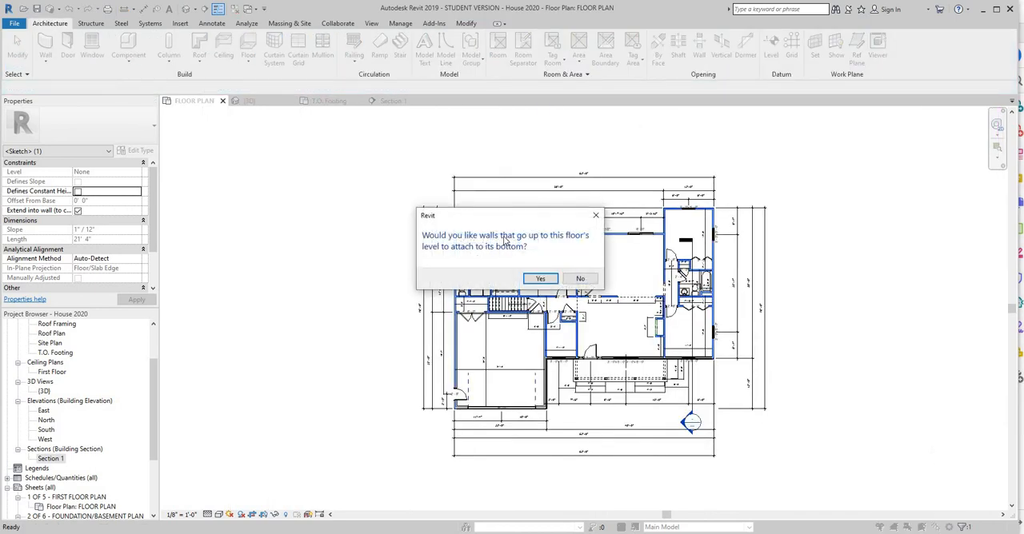
pyautogui.click(580, 279)
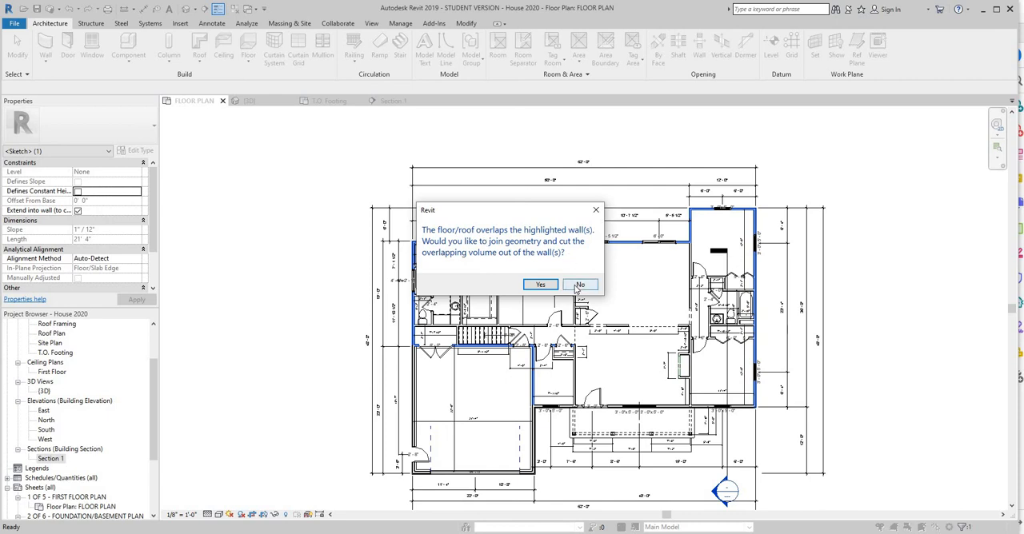
pyautogui.click(577, 287)
pyautogui.scroll(4, 484, 308)
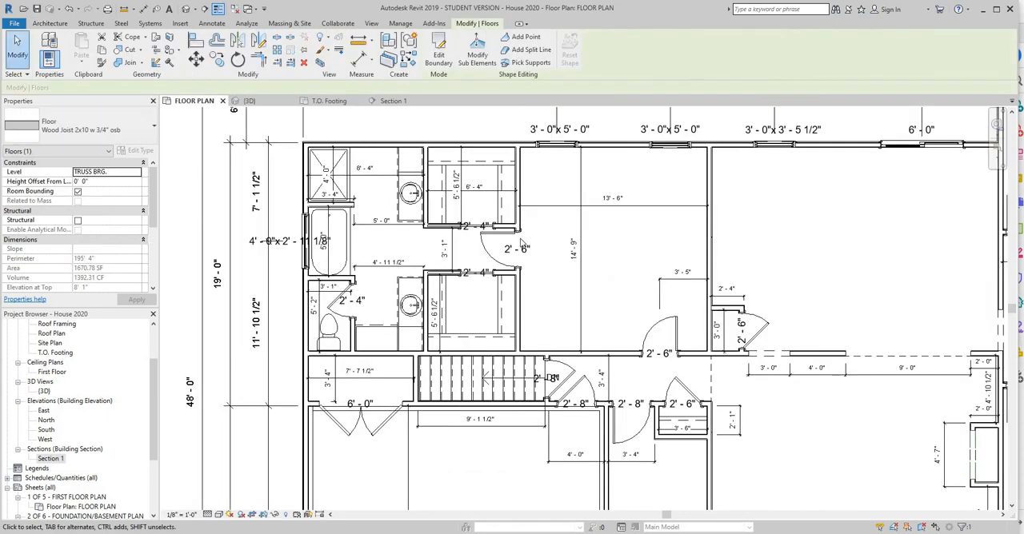
# In the Section 1 view, set the new 2x10 wood joist floor's level to First Floor.
pyautogui.click(394, 102)
pyautogui.scroll(-2, 467, 307)
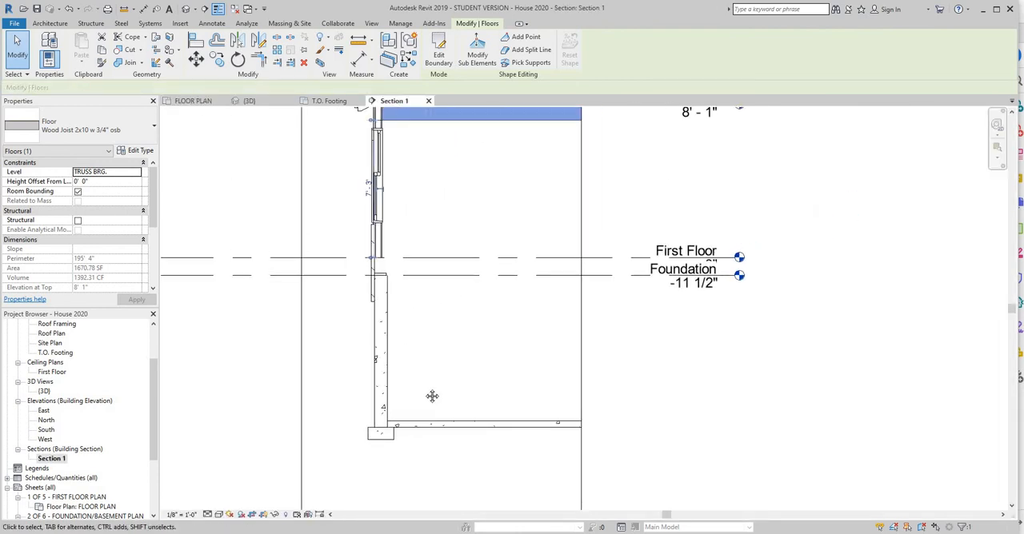
pyautogui.moveTo(432, 396); pyautogui.dragTo(420, 388, button='middle')
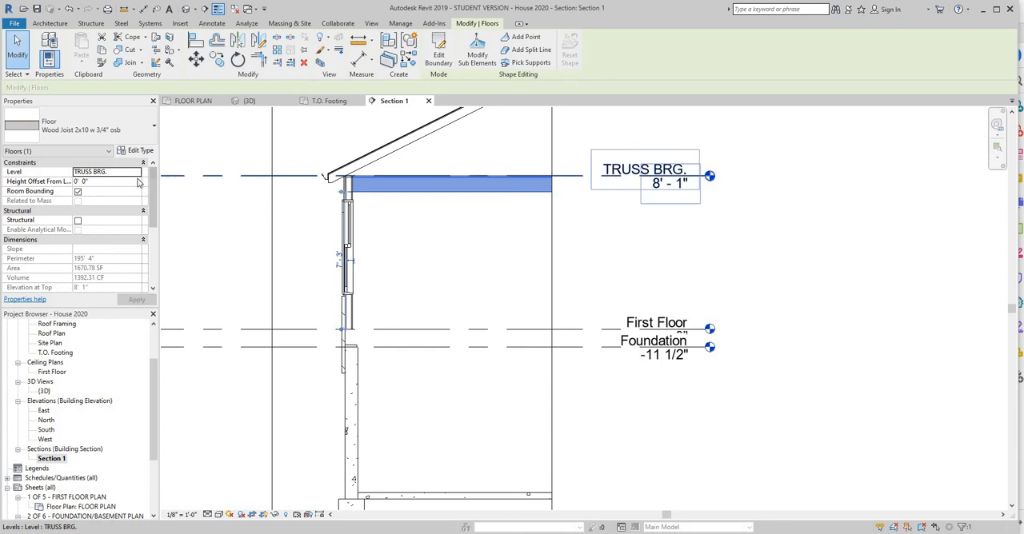
pyautogui.click(136, 177)
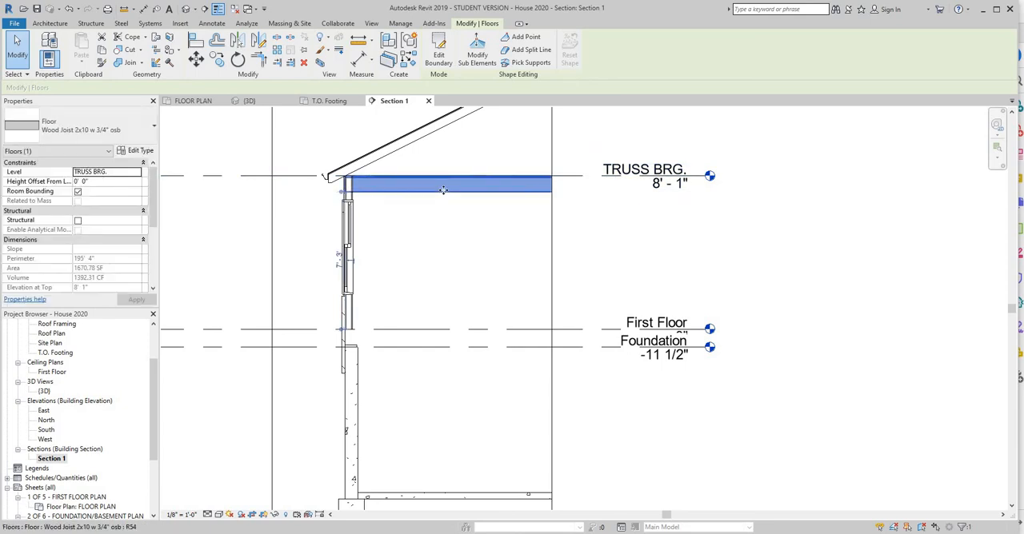
pyautogui.click(136, 176)
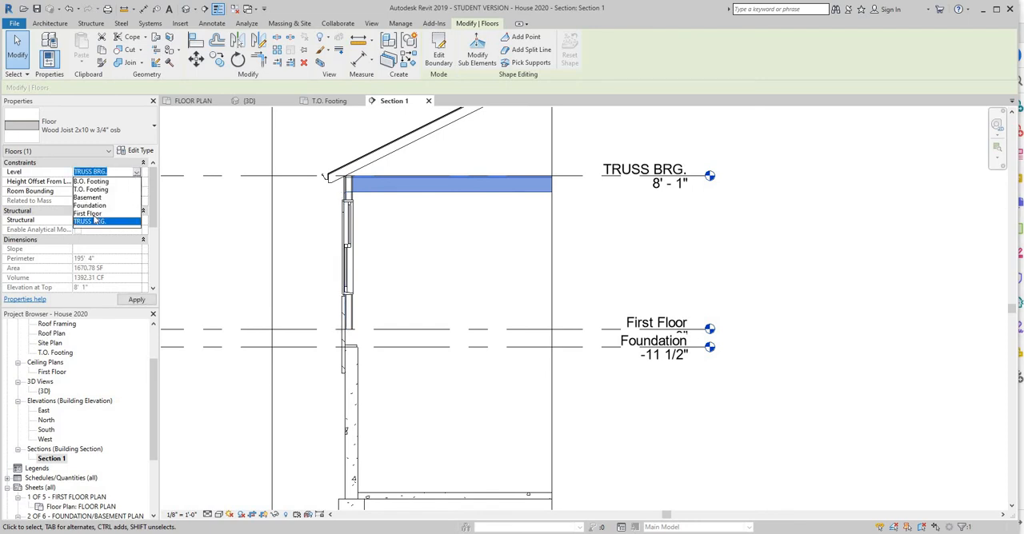
pyautogui.click(102, 213)
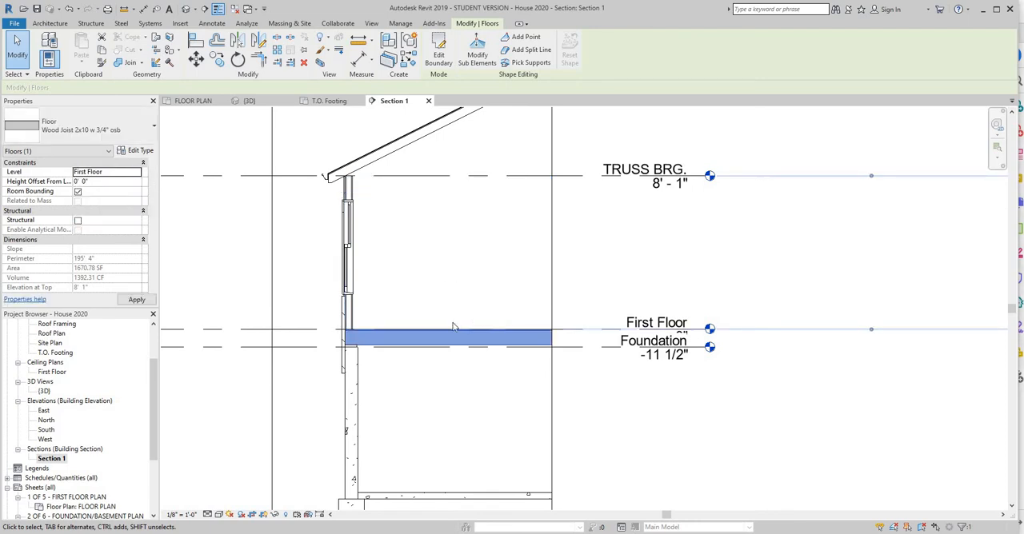
# Deselect the joist floor and display the Section 1 view in a shaded visual style.
pyautogui.click(433, 385)
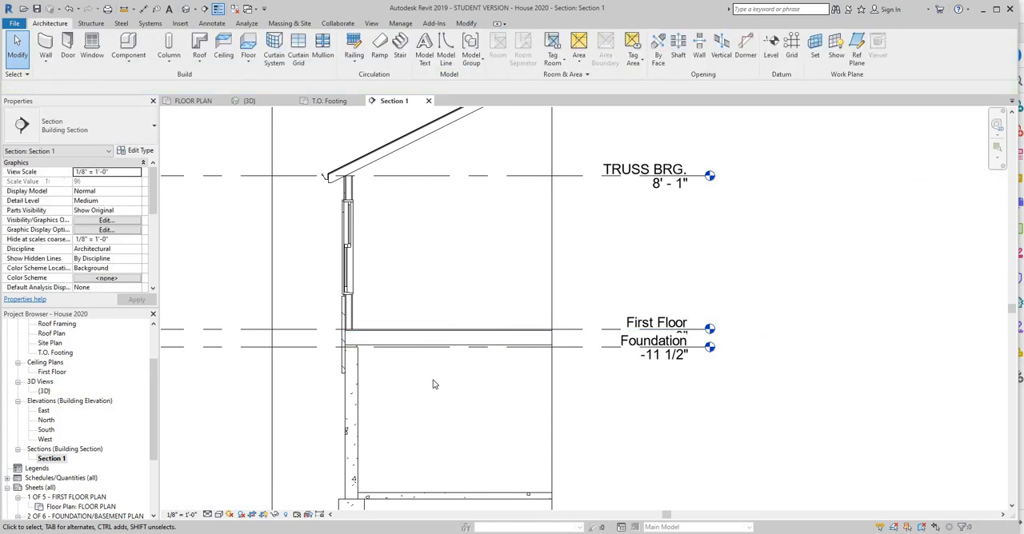
pyautogui.click(218, 515)
pyautogui.click(232, 471)
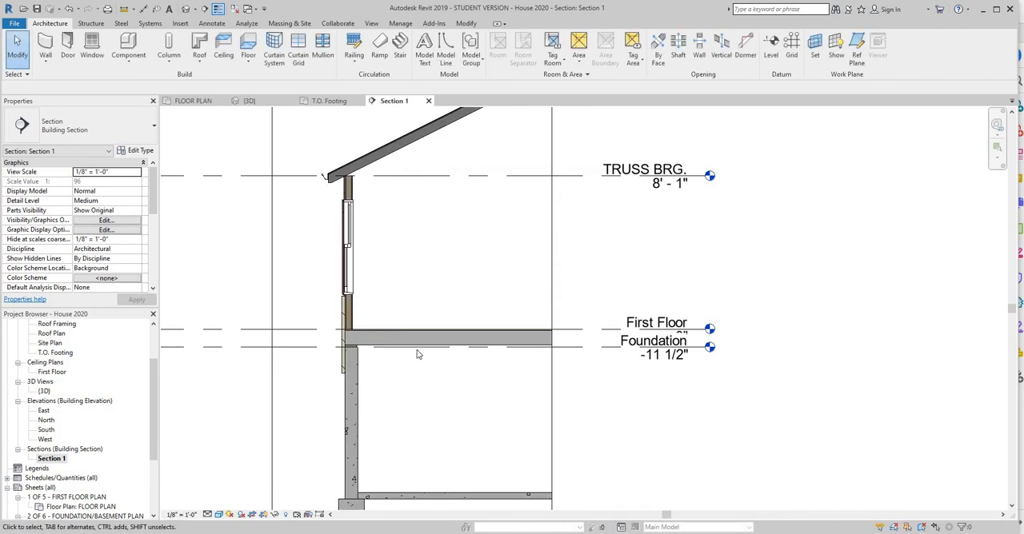
# Examine the joist floor in the section, then check the typical section drawing in the ranch house plans PDF in Adobe Acrobat Reader.
pyautogui.scroll(5, 331, 290)
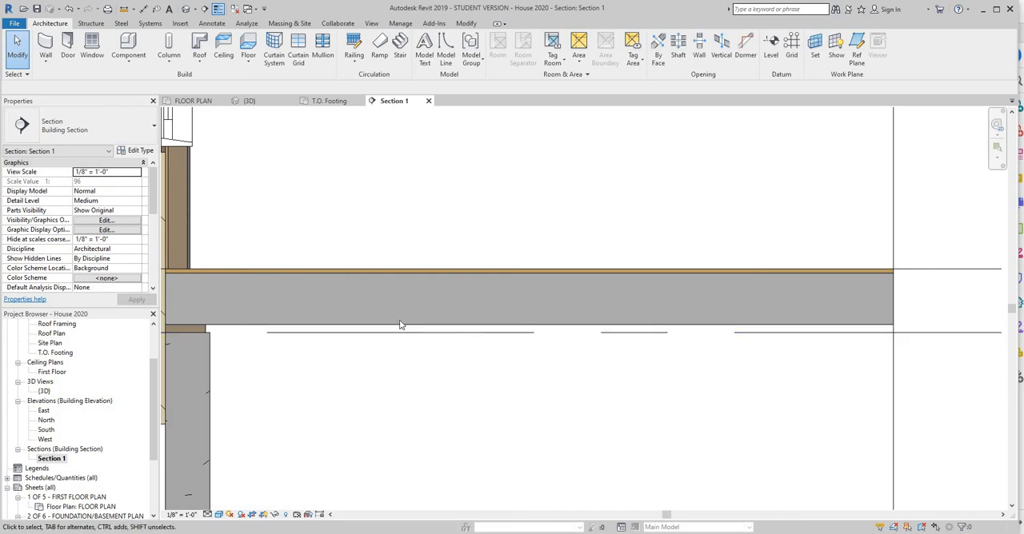
pyautogui.scroll(-3, 406, 324)
pyautogui.scroll(-4, 435, 357)
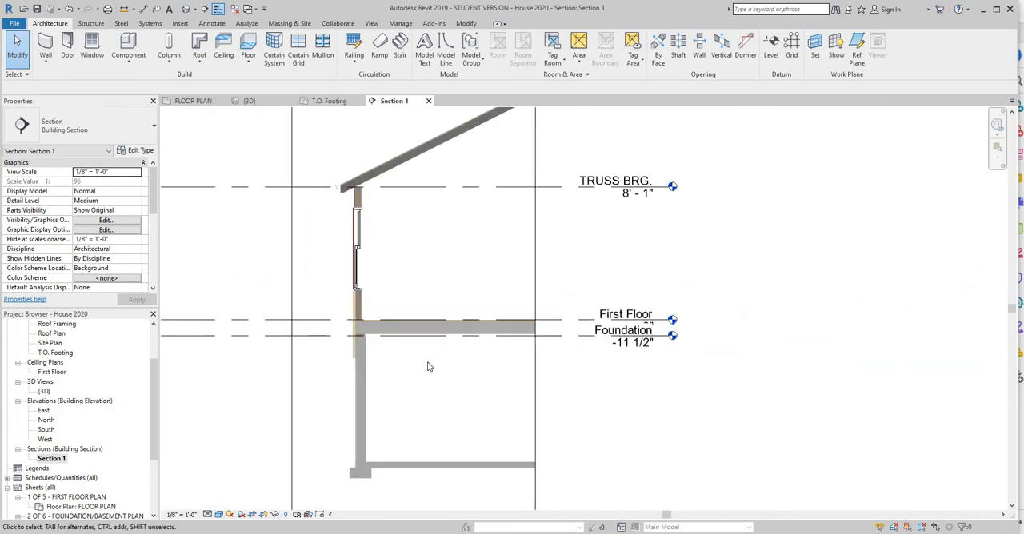
pyautogui.moveTo(420, 410); pyautogui.dragTo(412, 387, button='middle')
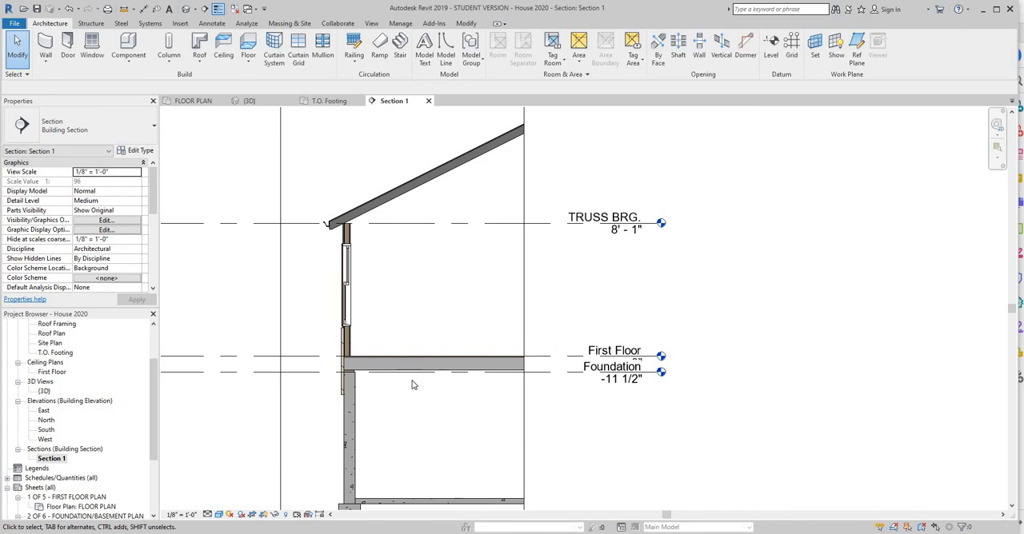
pyautogui.hotkey('alt', 'Tab')
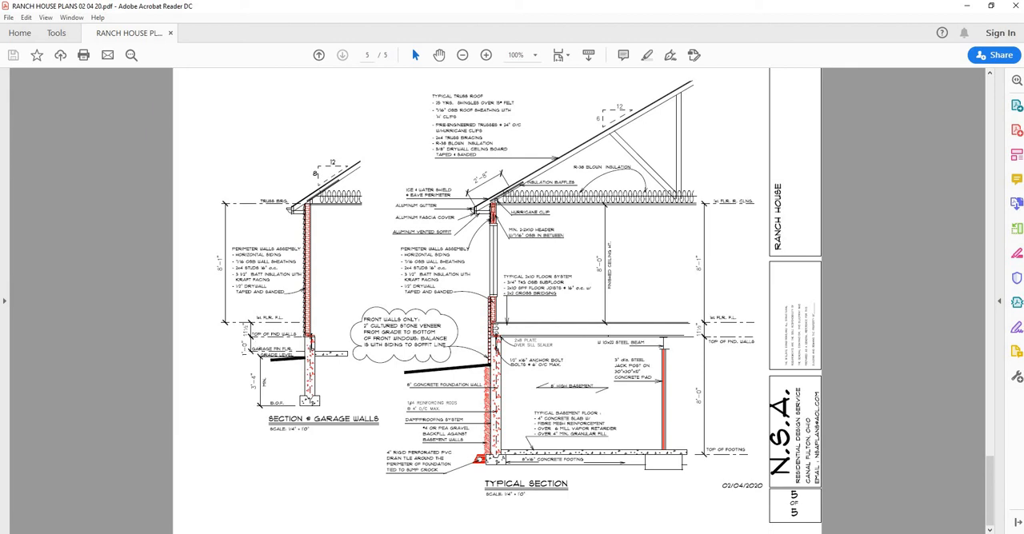
pyautogui.hotkey('alt', 'Tab')
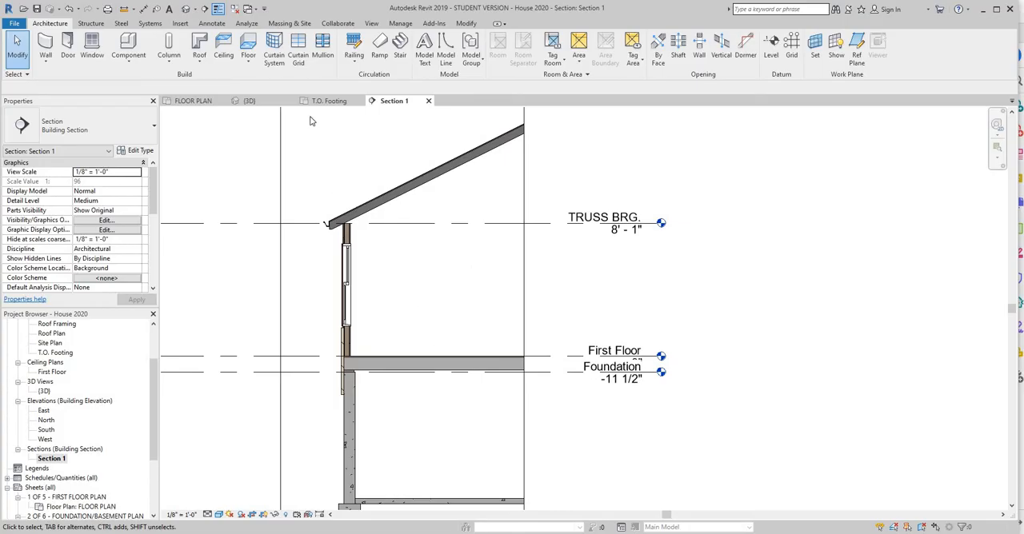
# Start a new architectural floor in the FLOOR PLAN view using the Concrete Slab - 4" type.
pyautogui.click(199, 101)
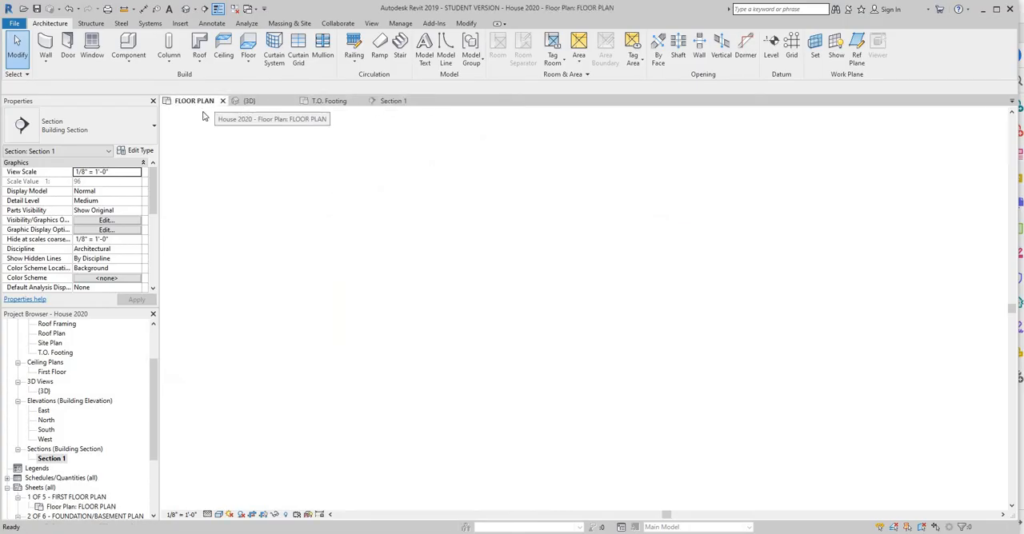
pyautogui.scroll(-2, 414, 312)
pyautogui.moveTo(608, 271); pyautogui.dragTo(624, 108, button='middle')
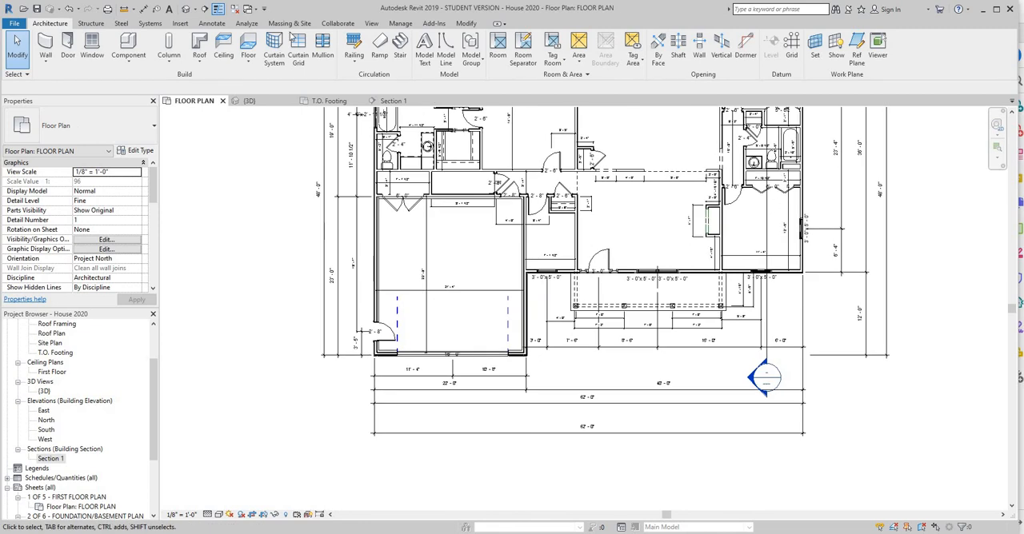
pyautogui.click(252, 66)
pyautogui.click(272, 79)
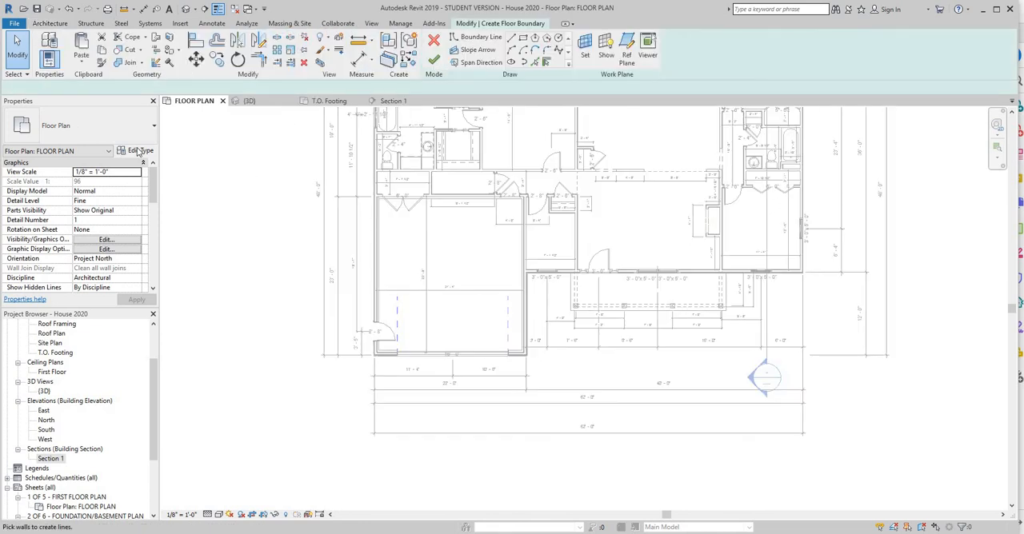
pyautogui.click(153, 128)
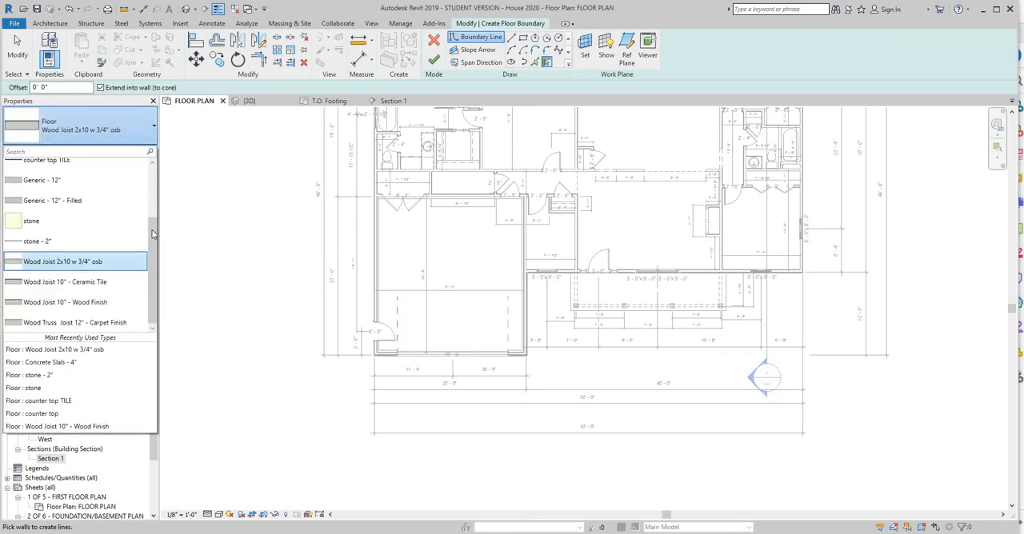
pyautogui.scroll(2, 70, 204)
pyautogui.click(70, 201)
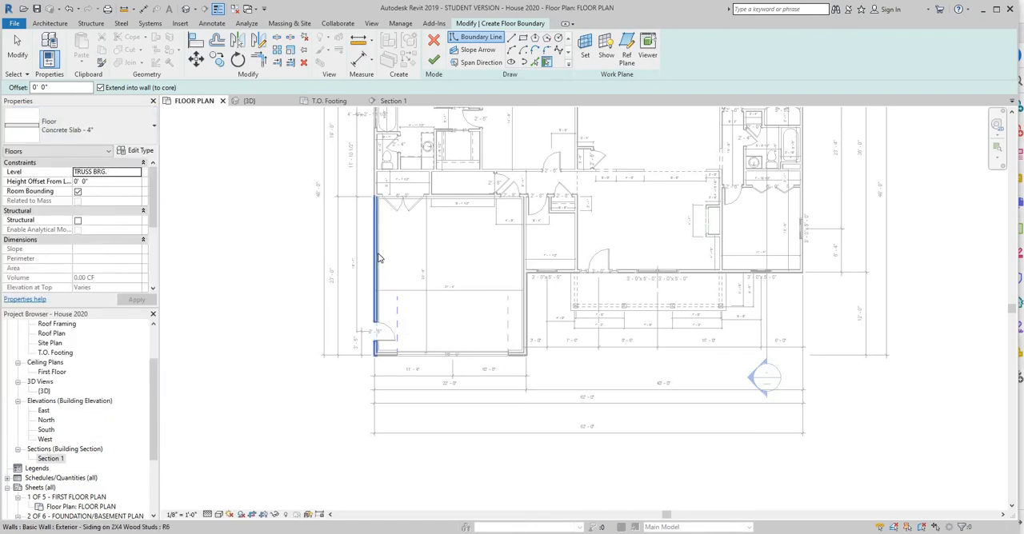
# Set the new slab's level to Foundation with a height offset of -1' 0".
pyautogui.click(137, 174)
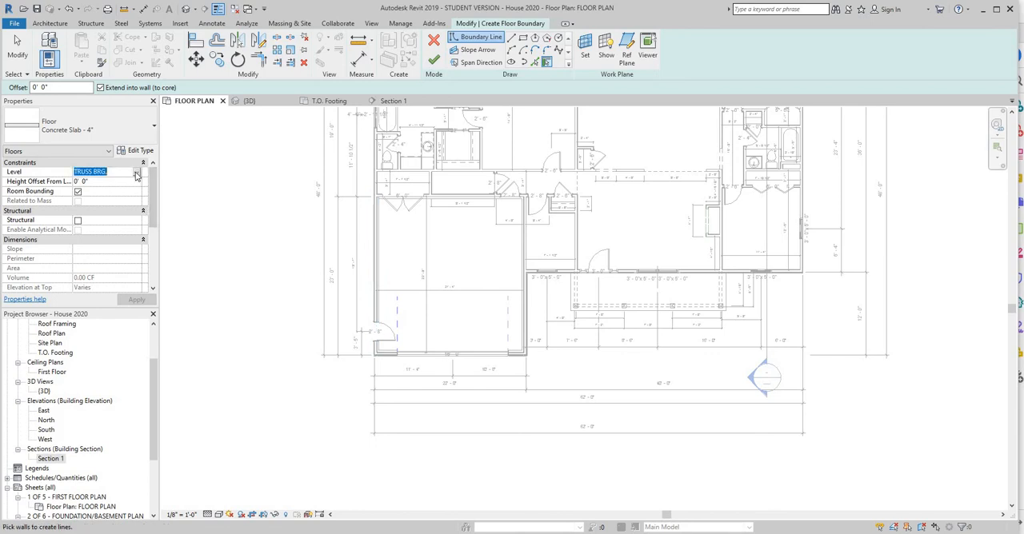
pyautogui.click(136, 173)
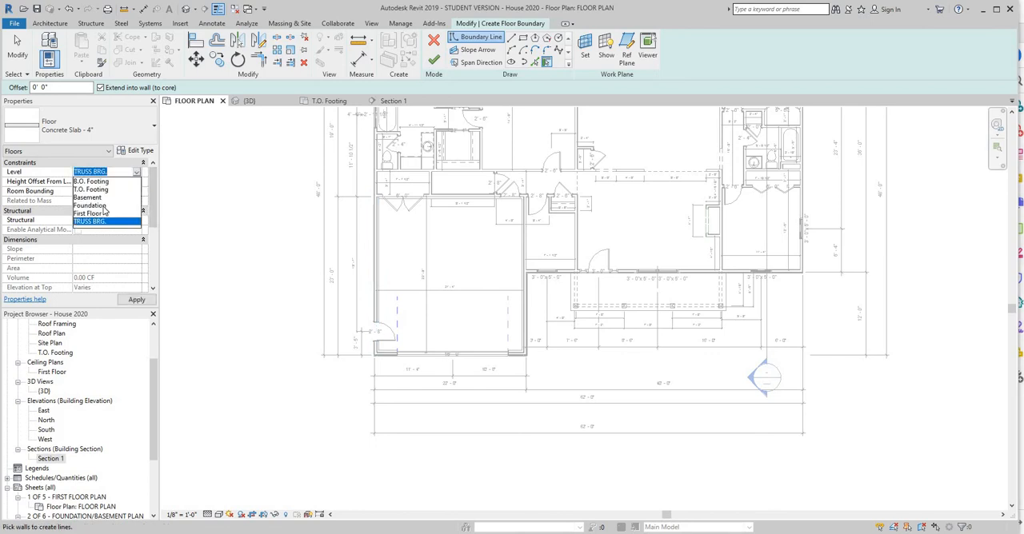
pyautogui.click(100, 205)
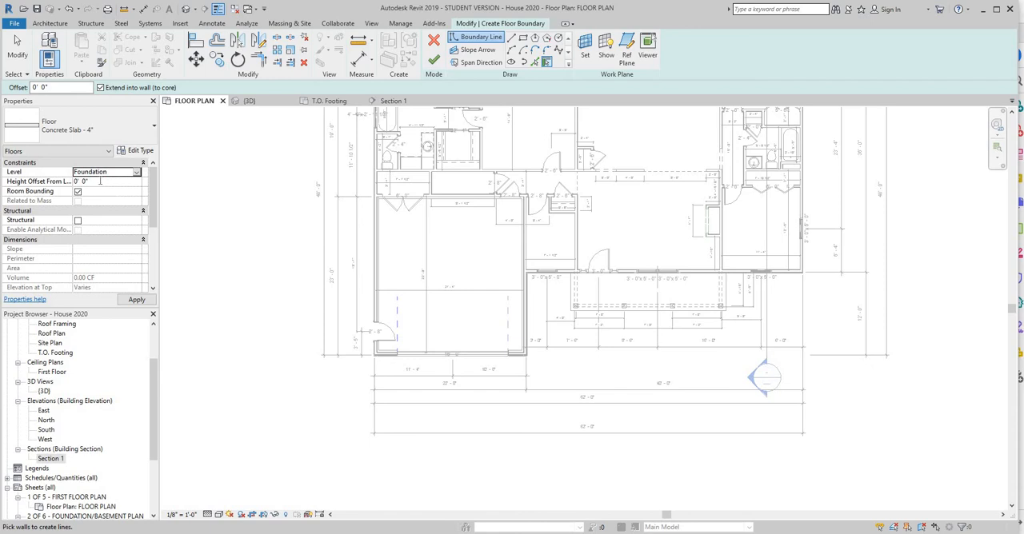
pyautogui.click(101, 181)
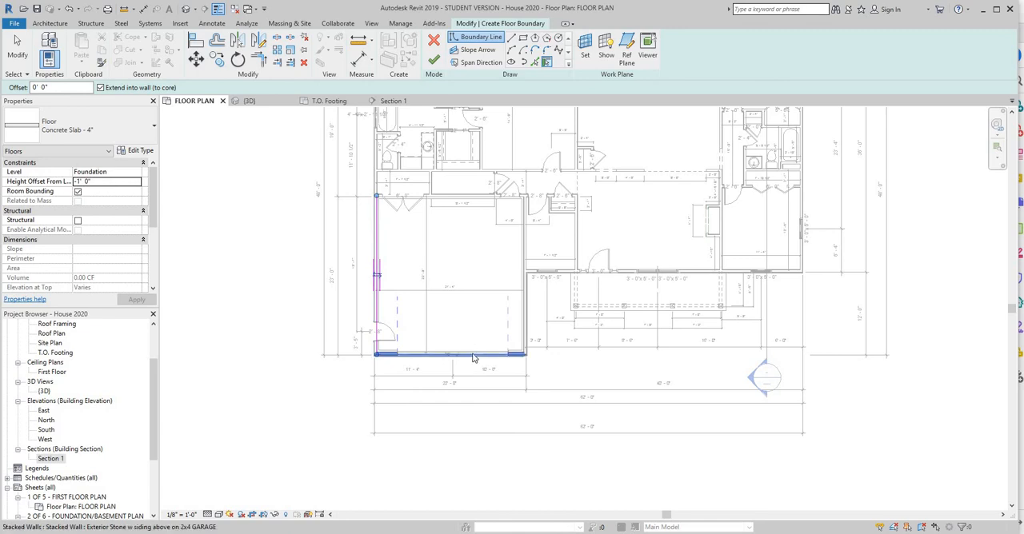
# Create the slab's boundary lines by picking the garage's west, front, east and rear walls.
pyautogui.click(520, 316)
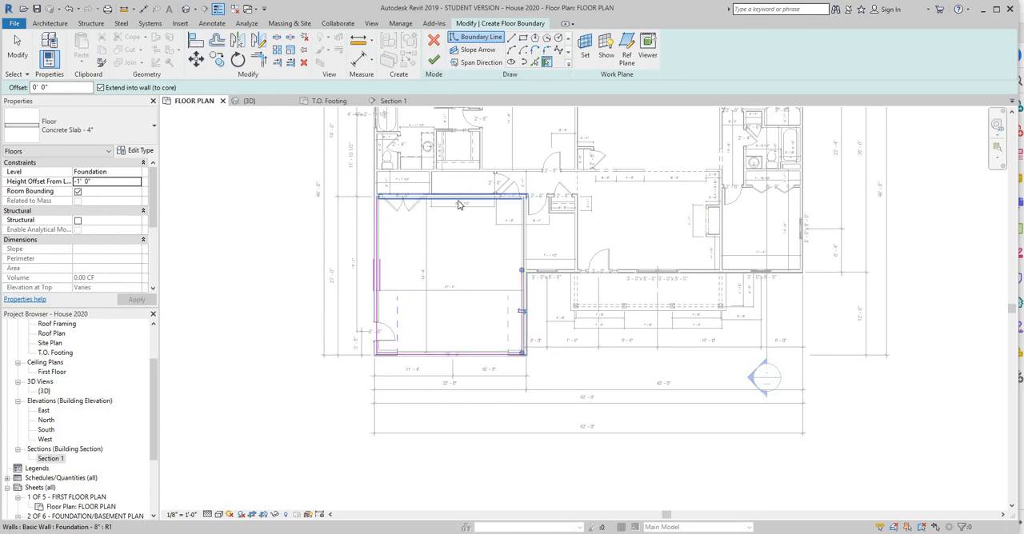
pyautogui.press('Tab')
pyautogui.click(459, 205)
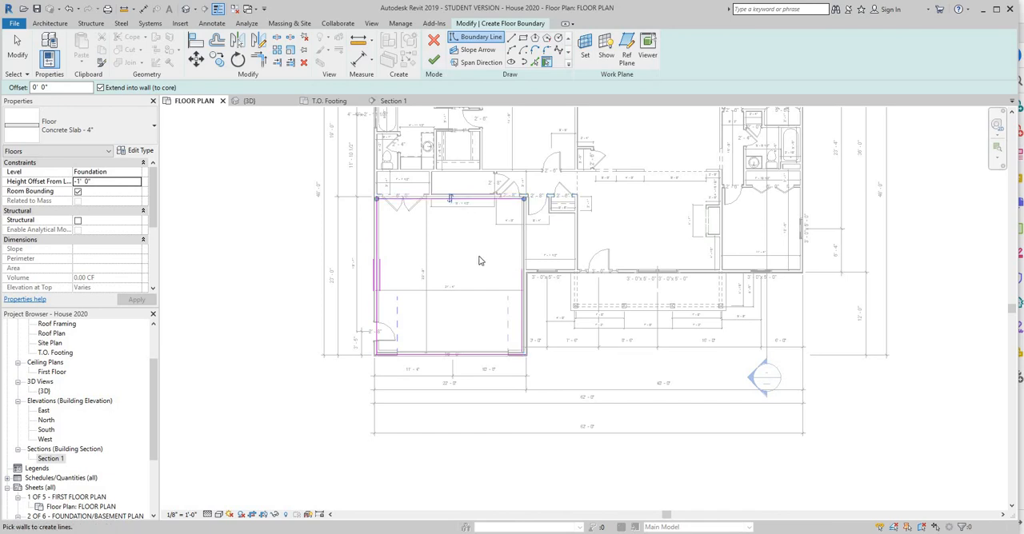
# Stop picking walls and extend the east boundary line up to the rear boundary line of the garage.
pyautogui.scroll(5, 526, 300)
pyautogui.moveTo(578, 249); pyautogui.dragTo(529, 468, button='middle')
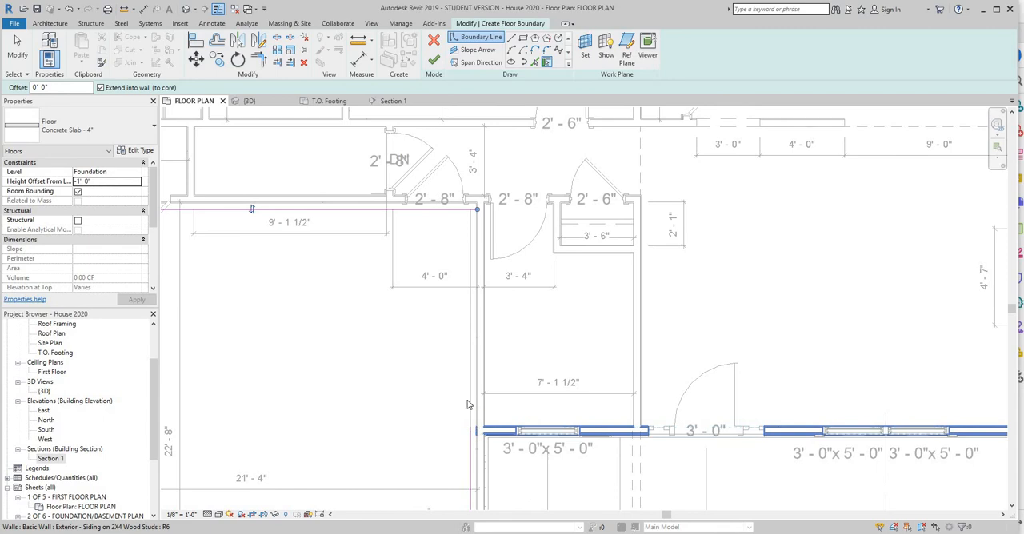
pyautogui.rightClick(450, 400)
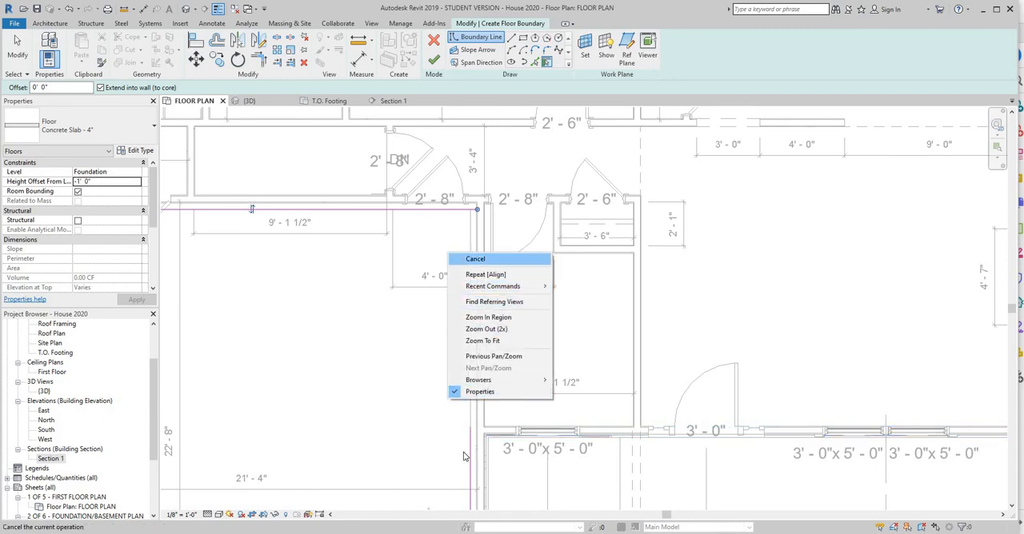
pyautogui.click(475, 260)
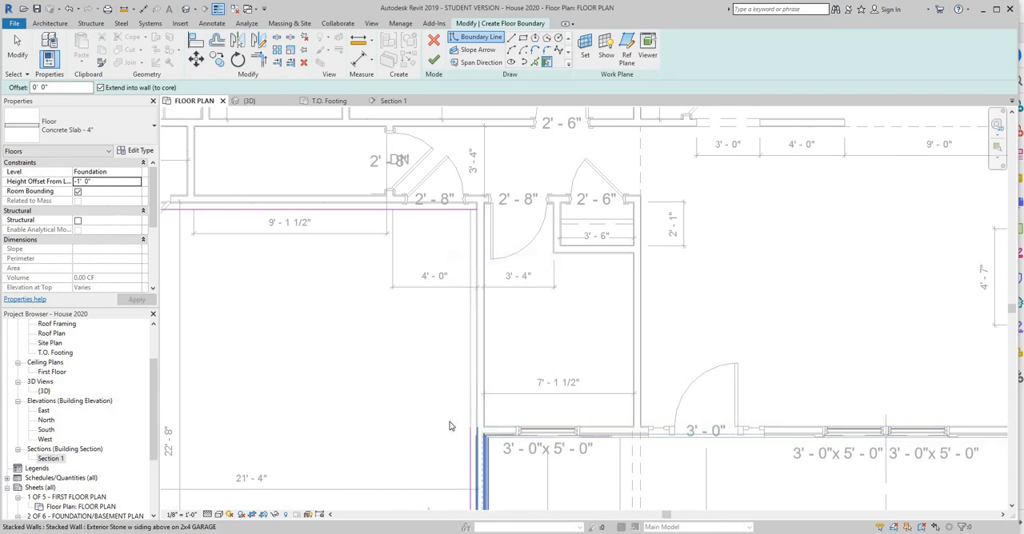
pyautogui.rightClick(450, 424)
pyautogui.click(482, 281)
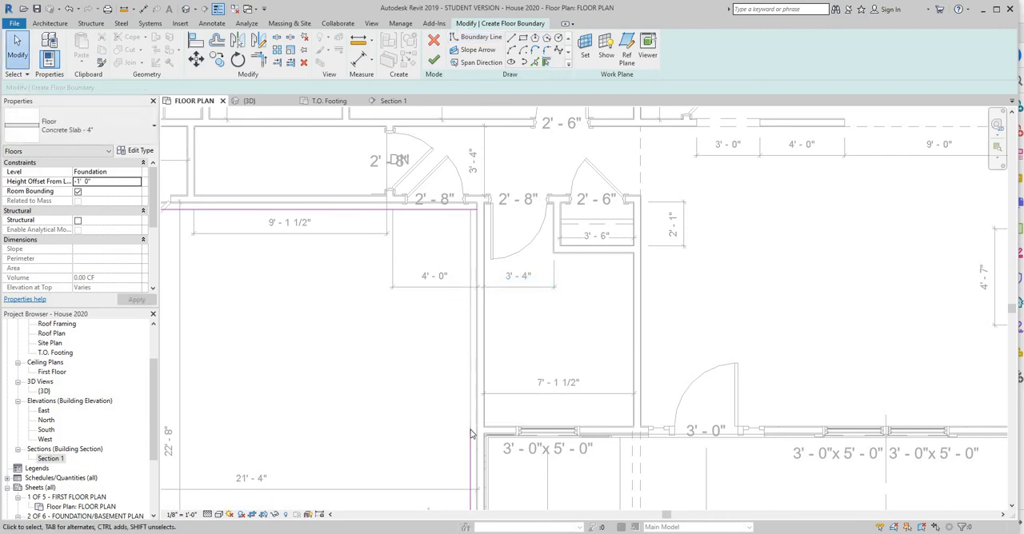
pyautogui.click(471, 431)
pyautogui.moveTo(472, 431); pyautogui.dragTo(471, 210)
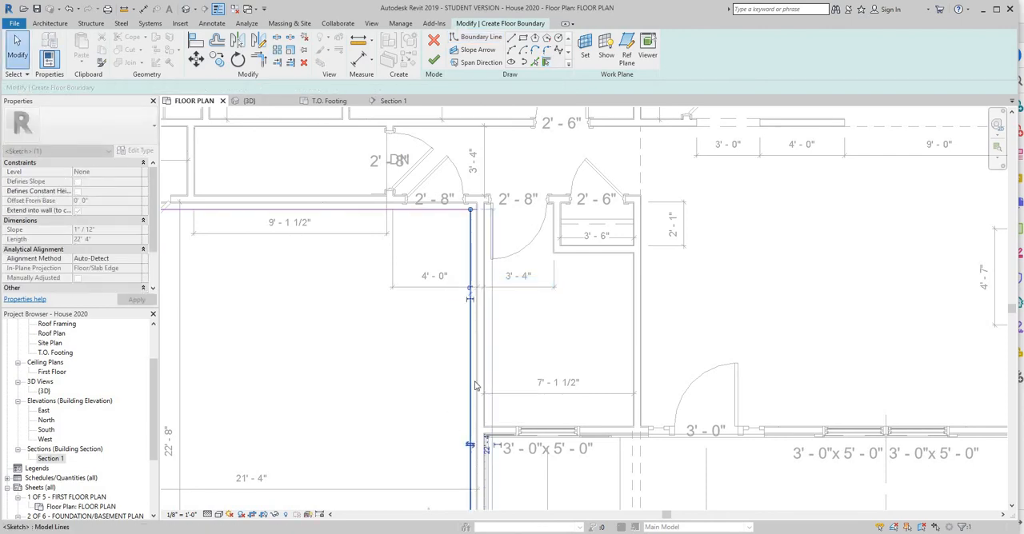
# Shorten the rear boundary line's east end so it meets the east boundary line at the corner.
pyautogui.scroll(3, 475, 387)
pyautogui.scroll(-1, 454, 217)
pyautogui.moveTo(454, 219); pyautogui.dragTo(461, 485, button='middle')
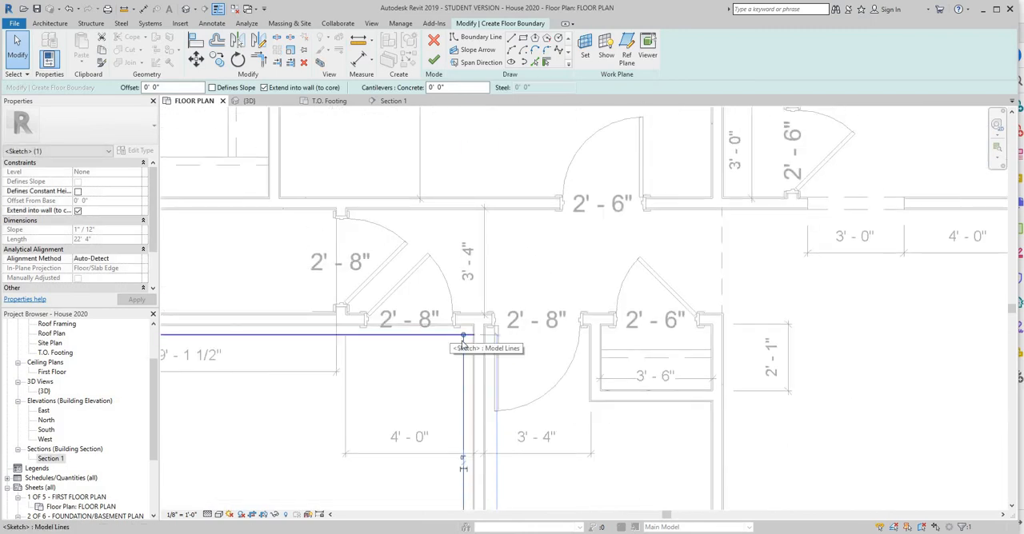
pyautogui.click(464, 346)
pyautogui.moveTo(467, 336); pyautogui.dragTo(463, 336)
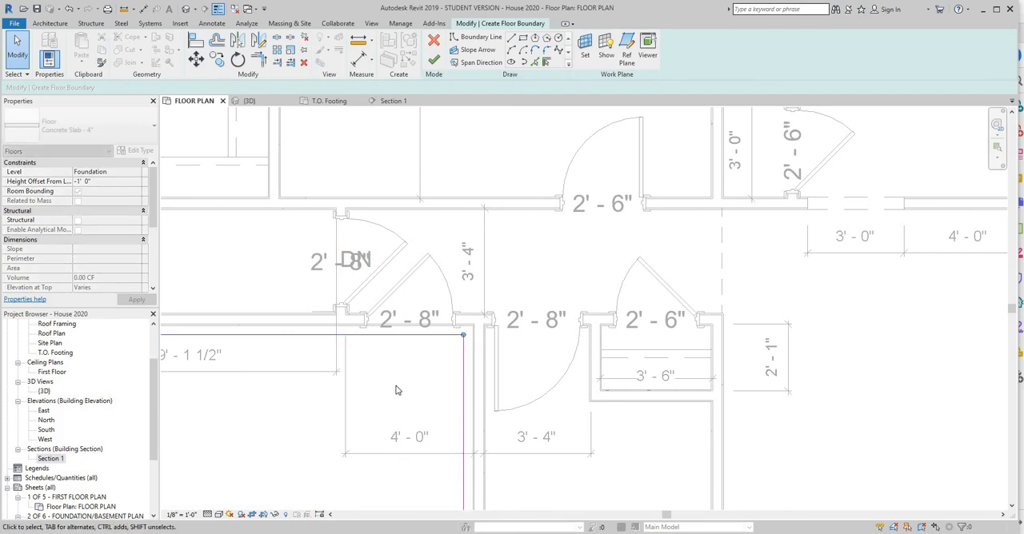
# Move the west boundary line inward to the foundation wall's inner face and shorten its rear end to the rear boundary line.
pyautogui.scroll(-2, 394, 385)
pyautogui.scroll(2, 457, 281)
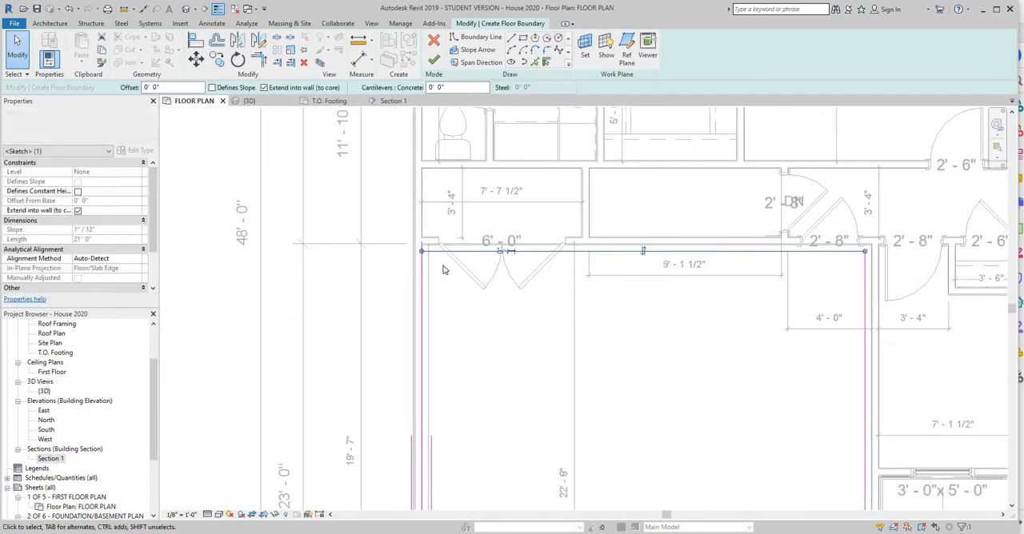
pyautogui.scroll(3, 441, 267)
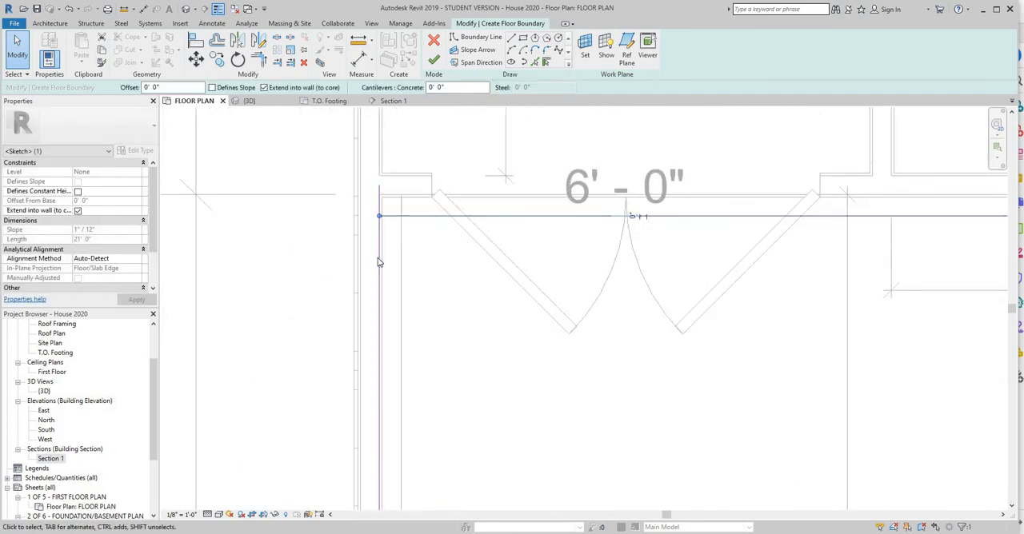
pyautogui.moveTo(379, 260); pyautogui.dragTo(401, 262)
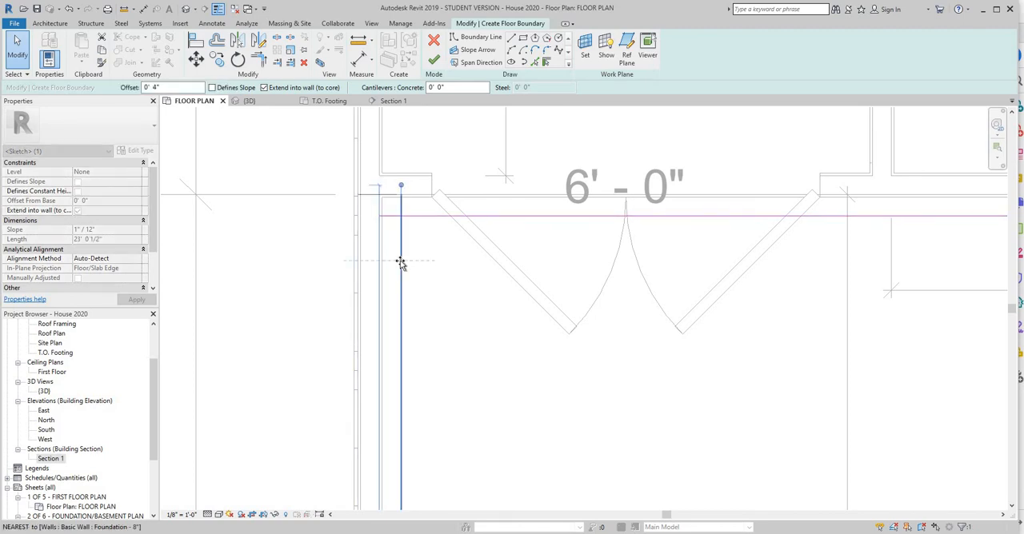
pyautogui.click(407, 358)
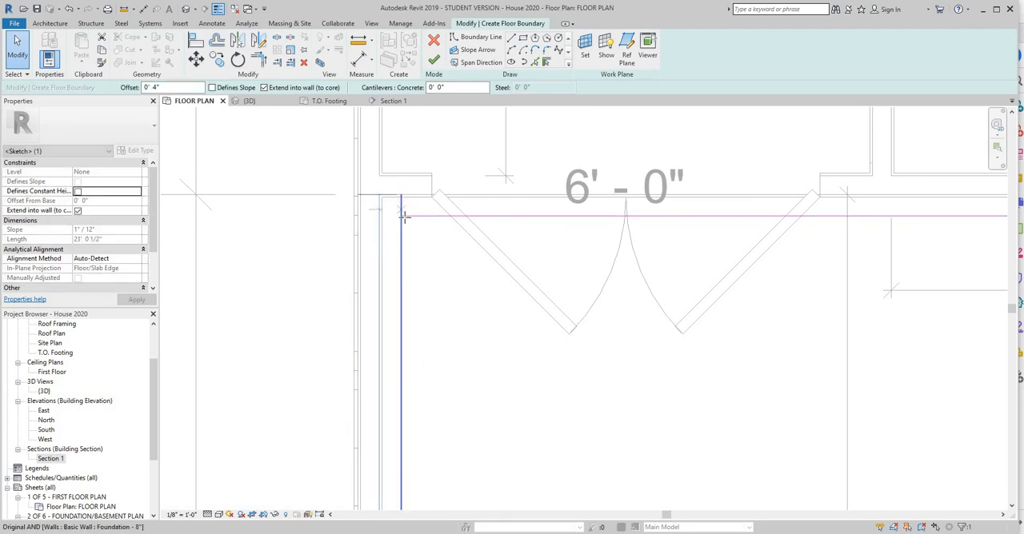
pyautogui.scroll(-3, 507, 316)
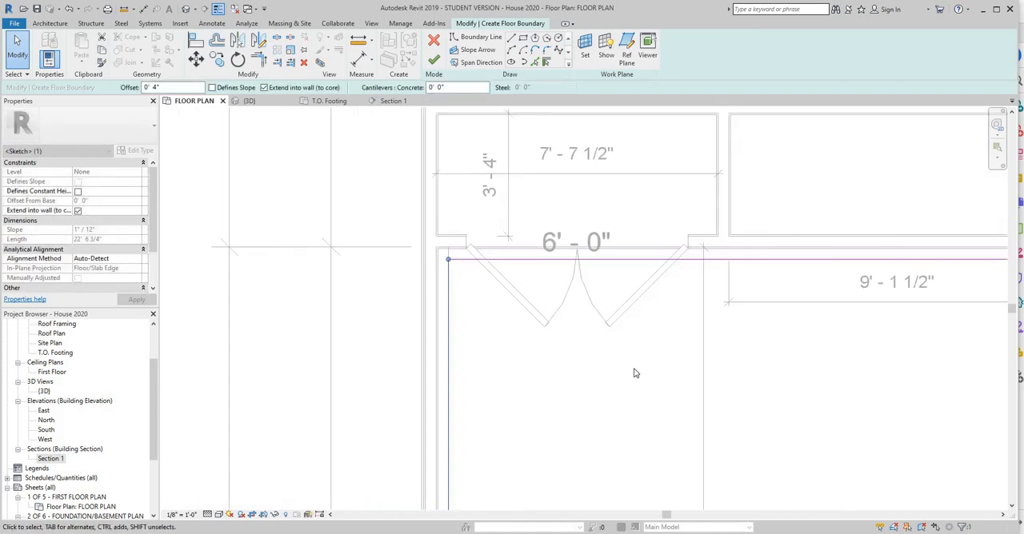
# Move the front boundary line inward to the foundation wall's inner face and shorten its west end to the west boundary line.
pyautogui.moveTo(560, 307); pyautogui.dragTo(475, 85, button='middle')
pyautogui.moveTo(544, 480); pyautogui.dragTo(515, 211, button='middle')
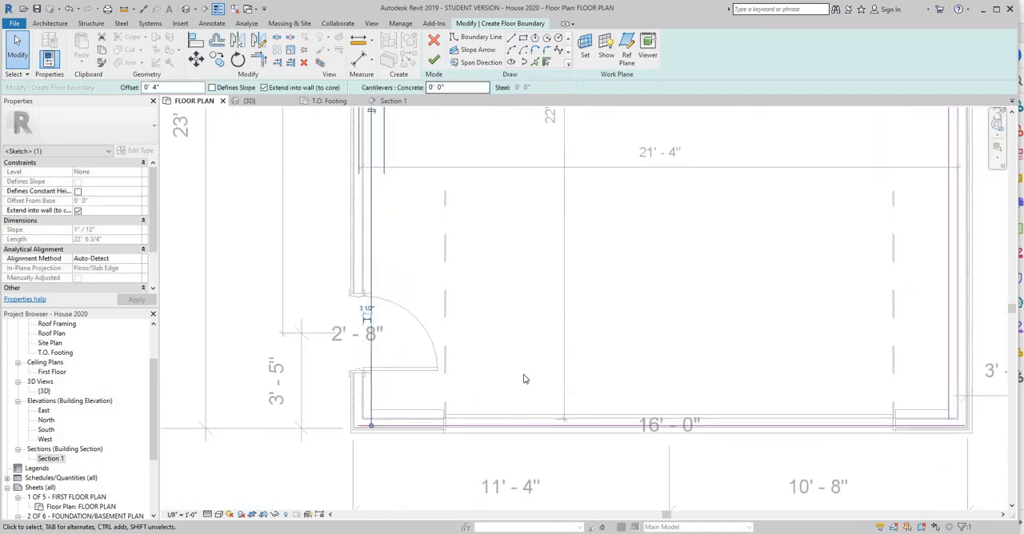
pyautogui.click(485, 426)
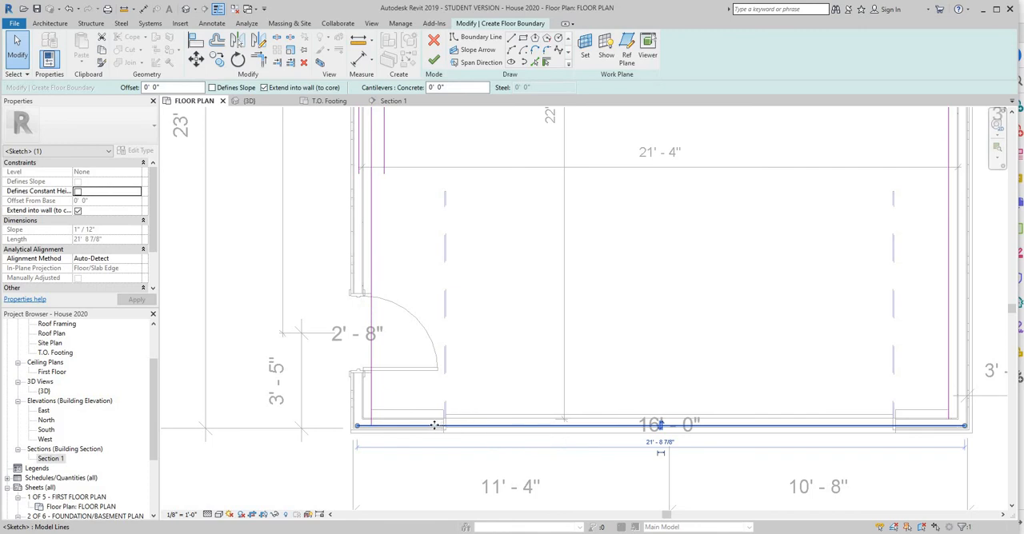
pyautogui.moveTo(435, 415); pyautogui.dragTo(437, 411)
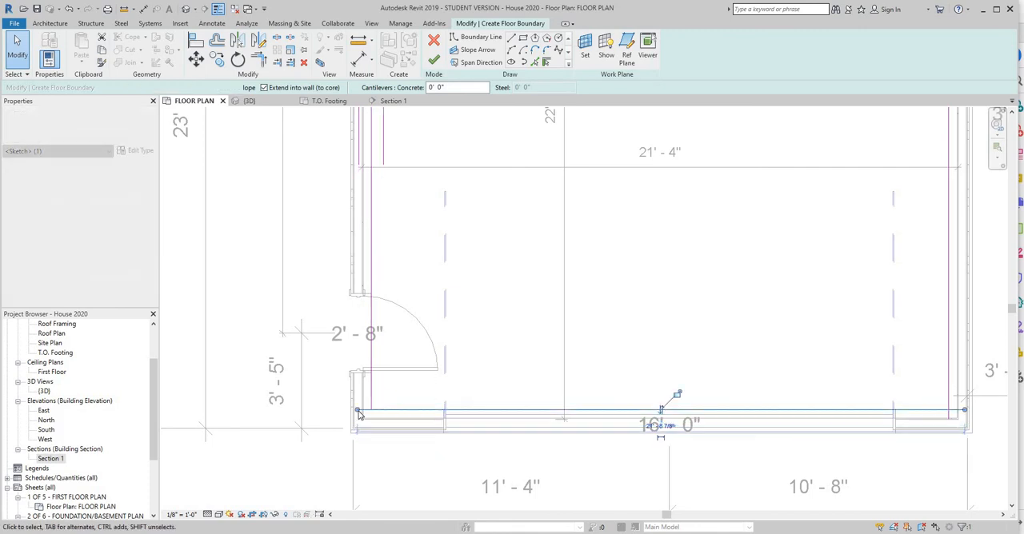
pyautogui.moveTo(357, 409); pyautogui.dragTo(371, 411)
pyautogui.click(505, 398)
# Adjust the east end of the front boundary line and the front end of the east line so they meet at the corner.
pyautogui.click(608, 410)
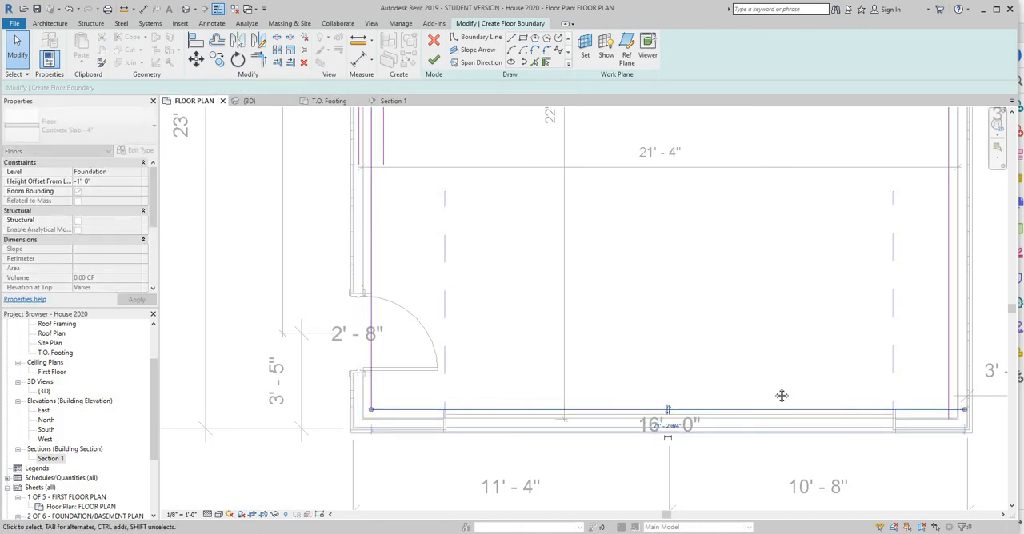
pyautogui.moveTo(967, 427); pyautogui.dragTo(620, 395, button='middle')
pyautogui.scroll(2, 618, 379)
pyautogui.moveTo(619, 363); pyautogui.dragTo(586, 362)
pyautogui.click(594, 371)
pyautogui.click(586, 364)
pyautogui.click(588, 379)
pyautogui.scroll(-4, 478, 243)
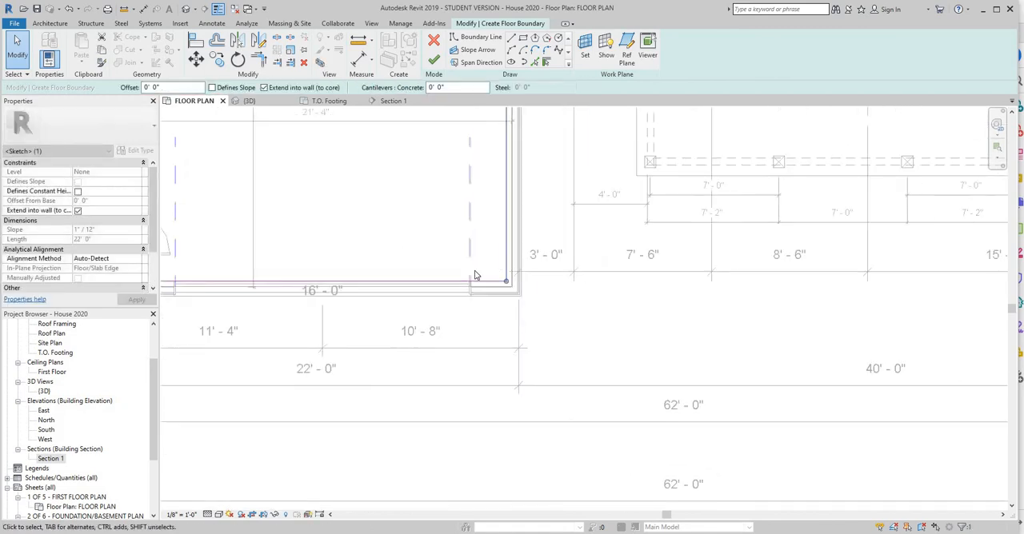
# Finish the garage slab's boundary sketch and decline attaching the walls to the floor's bottom.
pyautogui.moveTo(475, 274); pyautogui.dragTo(600, 290, button='middle')
pyautogui.scroll(-2, 489, 250)
pyautogui.moveTo(493, 312); pyautogui.dragTo(471, 500, button='middle')
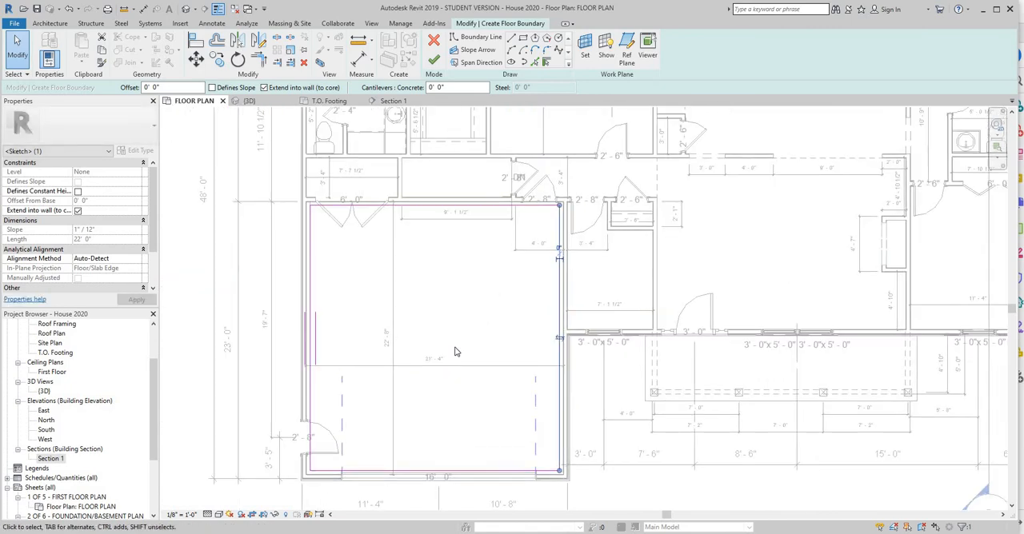
pyautogui.click(433, 62)
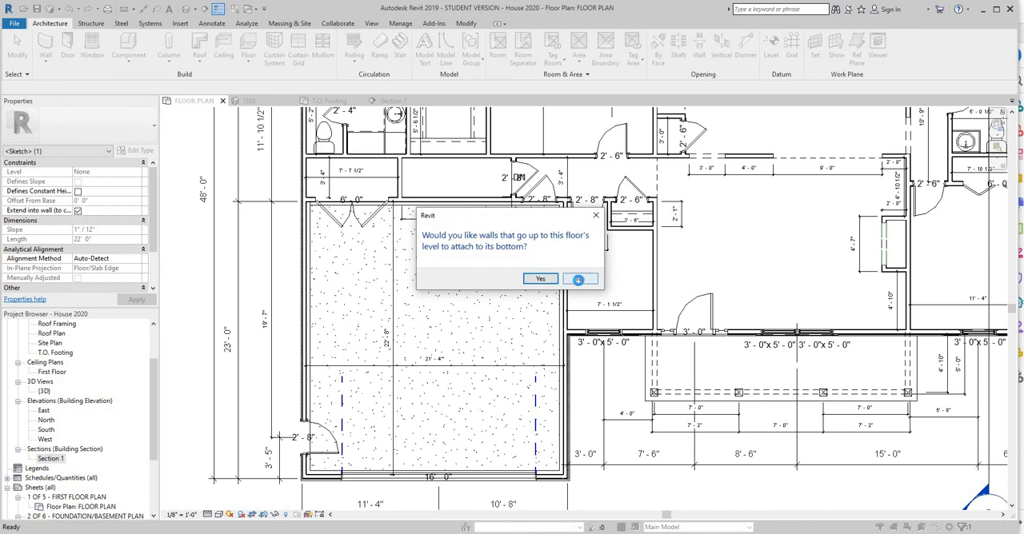
pyautogui.click(579, 279)
pyautogui.click(540, 280)
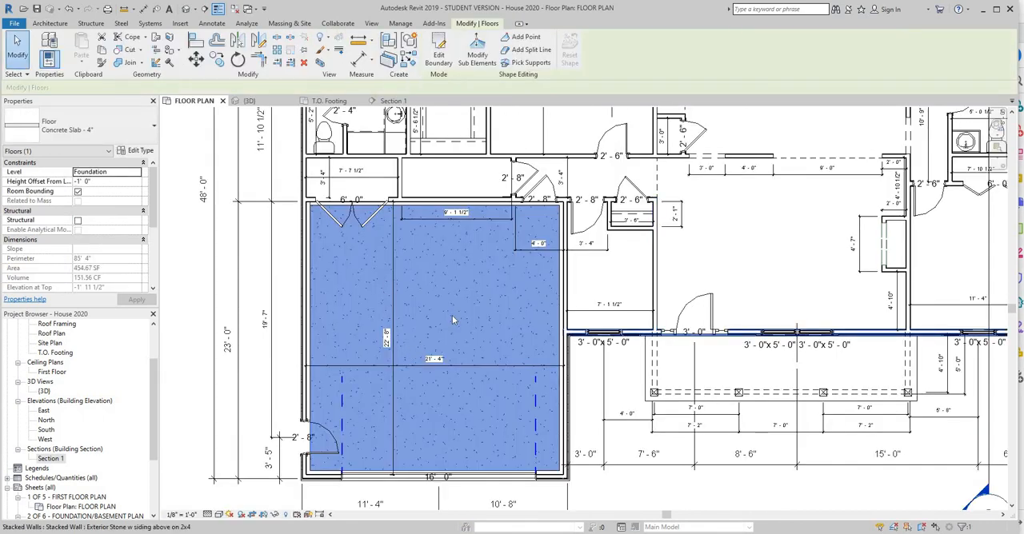
# Check the garage slab in the 3D view and Section 1, and cut a short building section across the garage's west wall in the floor plan.
pyautogui.click(256, 100)
pyautogui.keyDown('shift'); pyautogui.moveTo(376, 424); pyautogui.dragTo(406, 416, button='middle'); pyautogui.keyUp('shift')
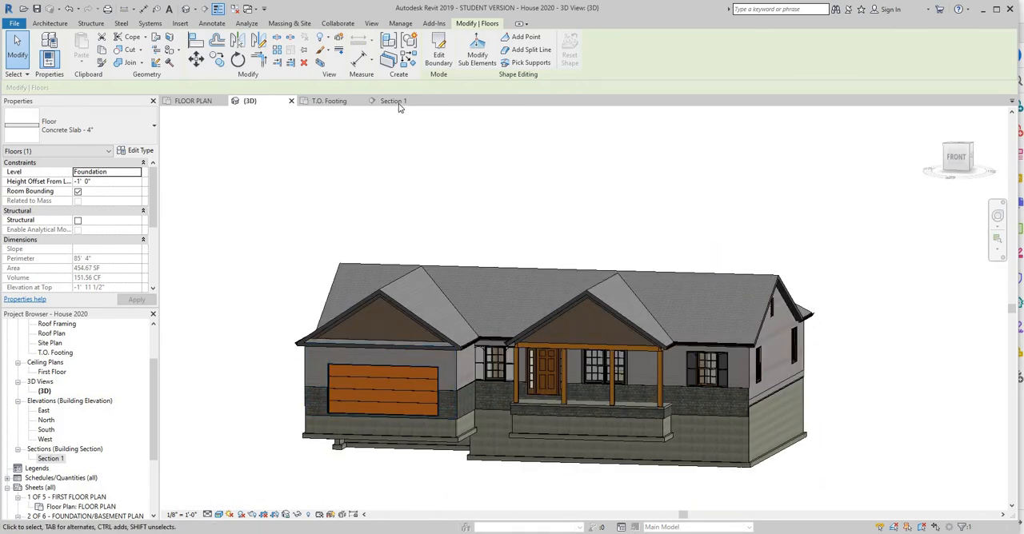
pyautogui.click(397, 102)
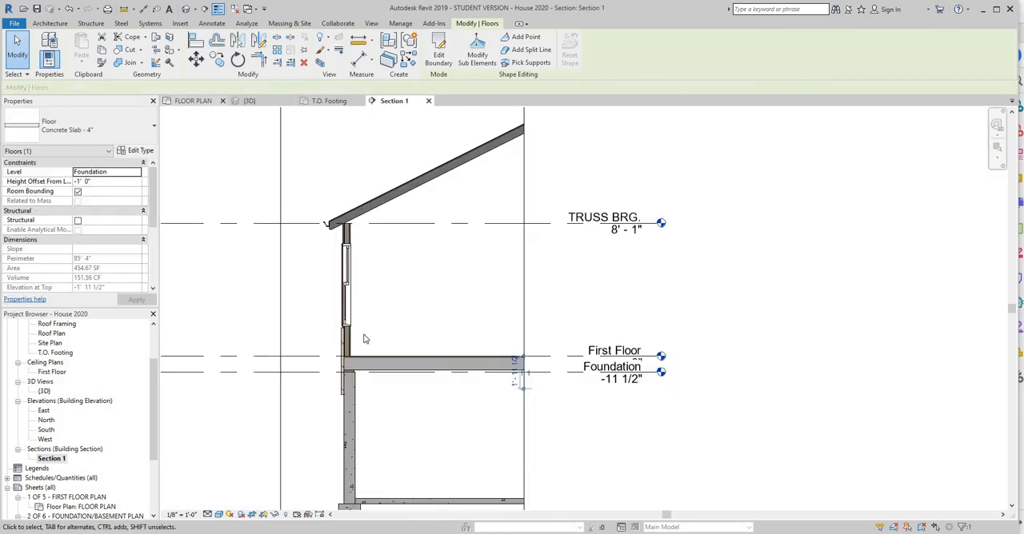
pyautogui.click(194, 102)
pyautogui.scroll(-2, 404, 285)
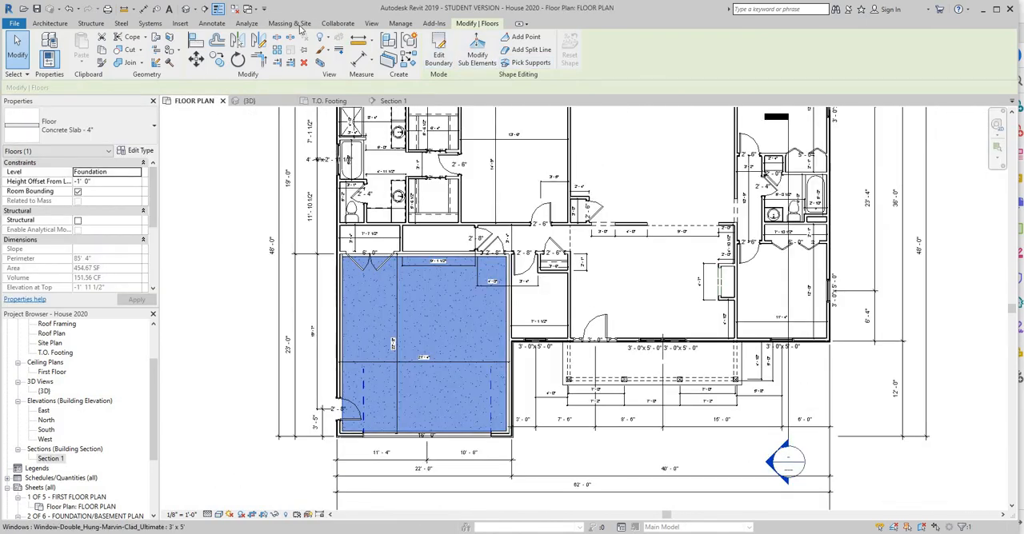
pyautogui.click(372, 23)
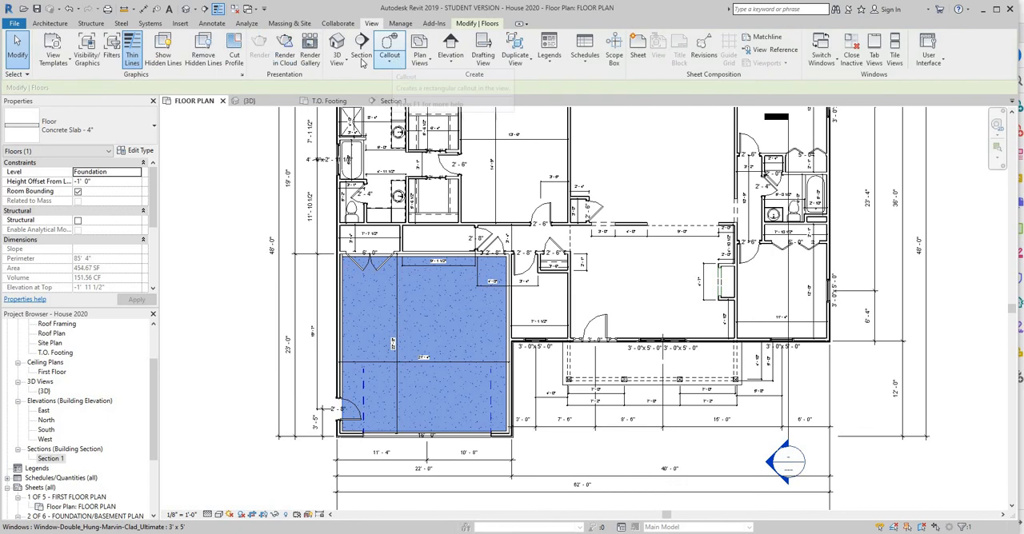
pyautogui.click(360, 48)
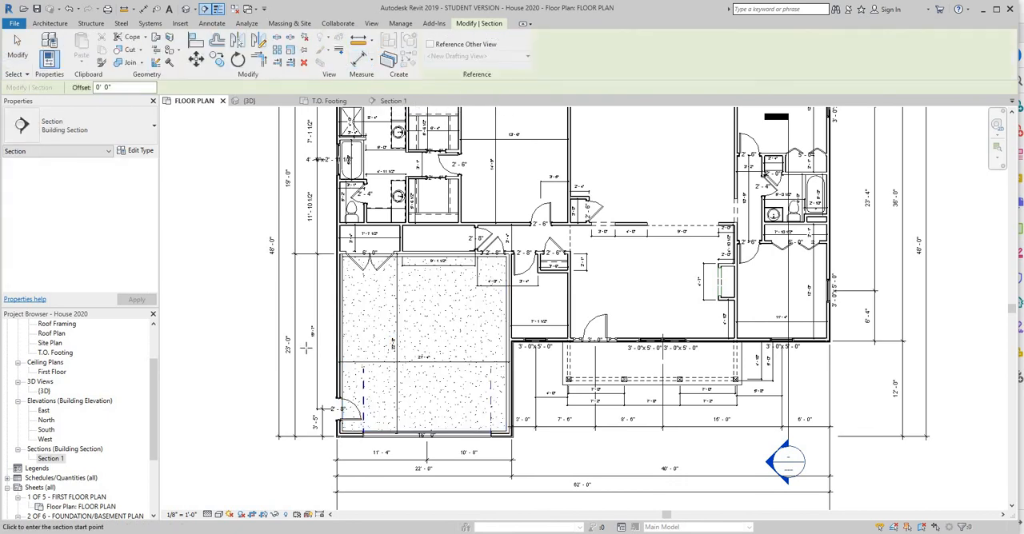
pyautogui.click(306, 347)
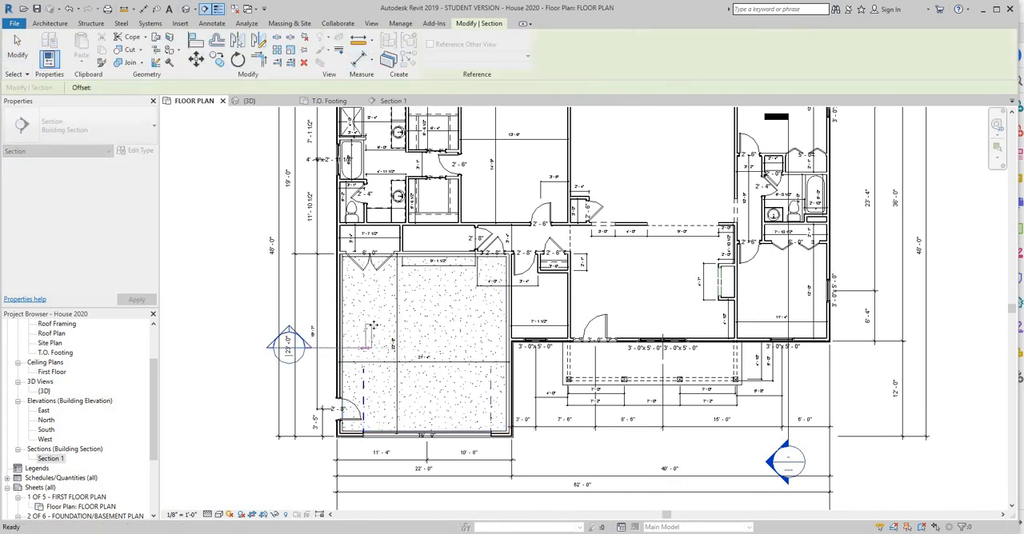
pyautogui.click(368, 329)
pyautogui.moveTo(335, 291); pyautogui.dragTo(336, 302)
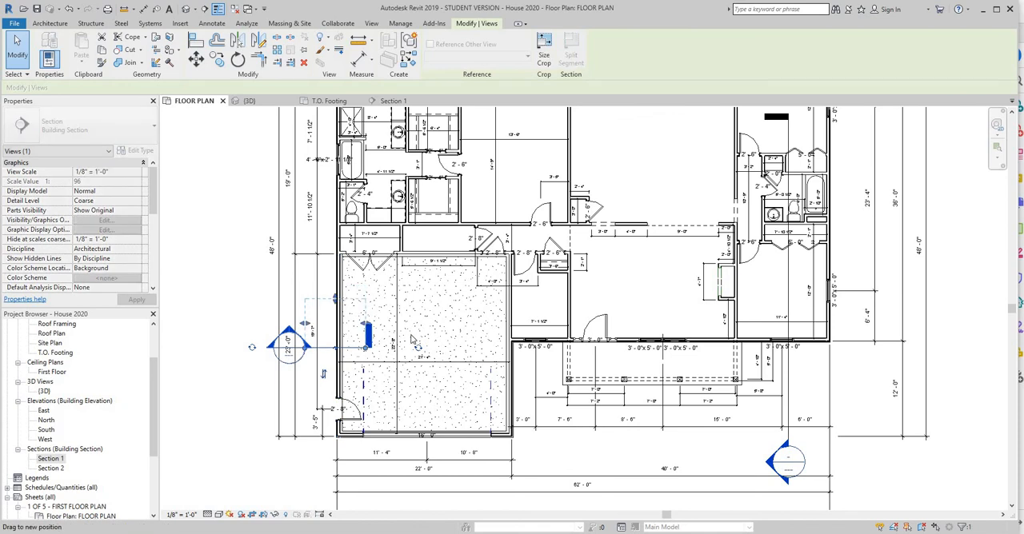
# Open Section 2 and set its detail level to Medium and its visual style to Shaded.
pyautogui.doubleClick(59, 469)
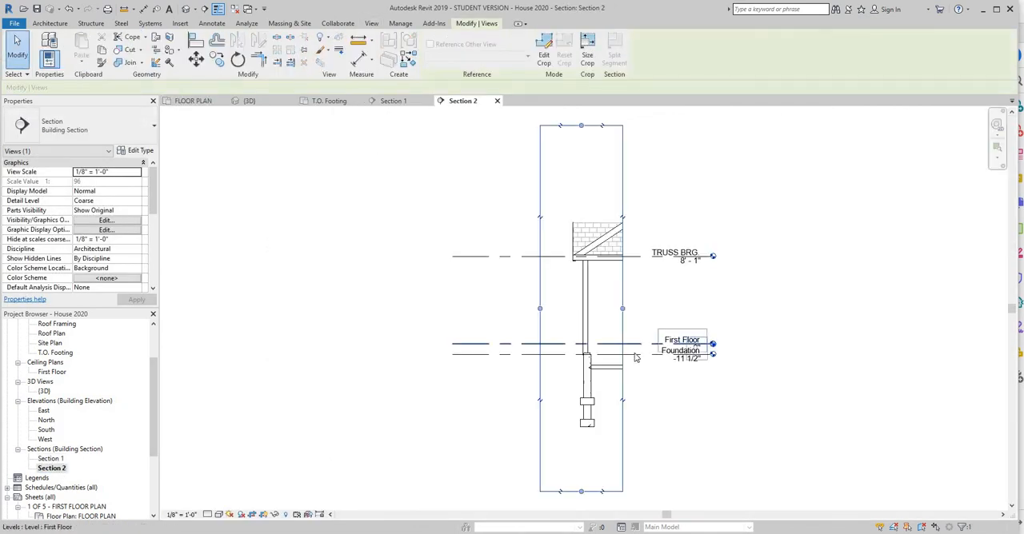
pyautogui.scroll(5, 639, 345)
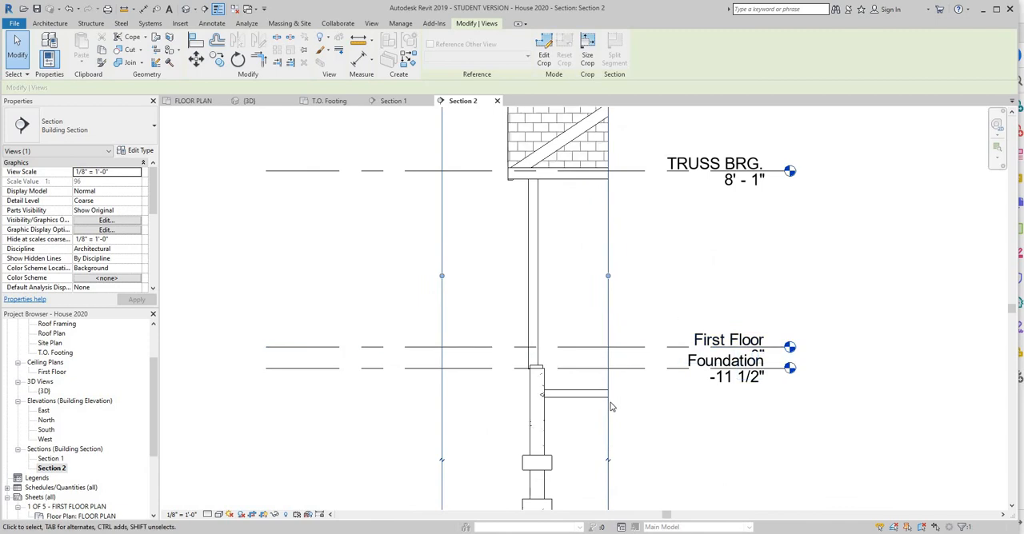
pyautogui.click(207, 515)
pyautogui.click(224, 493)
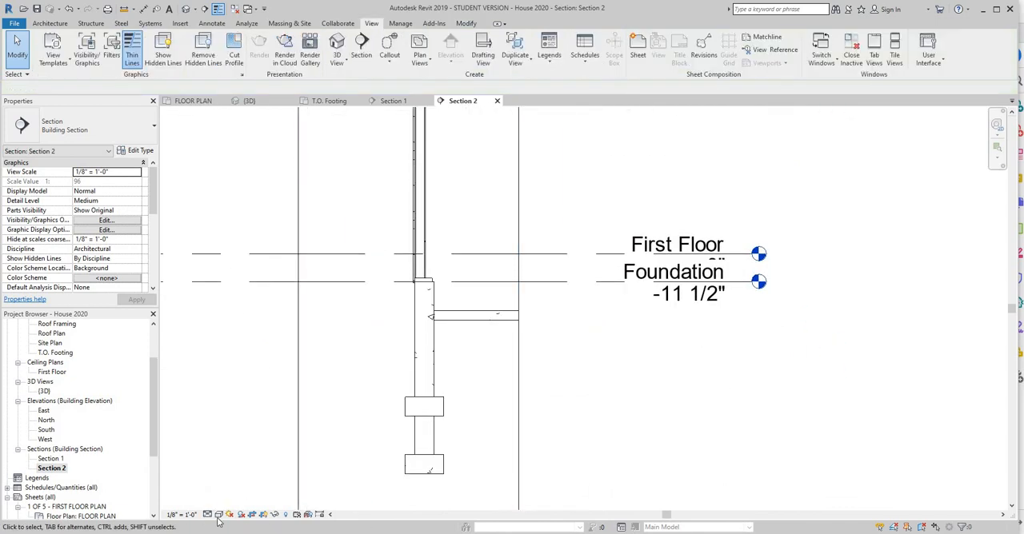
pyautogui.click(219, 514)
pyautogui.click(248, 475)
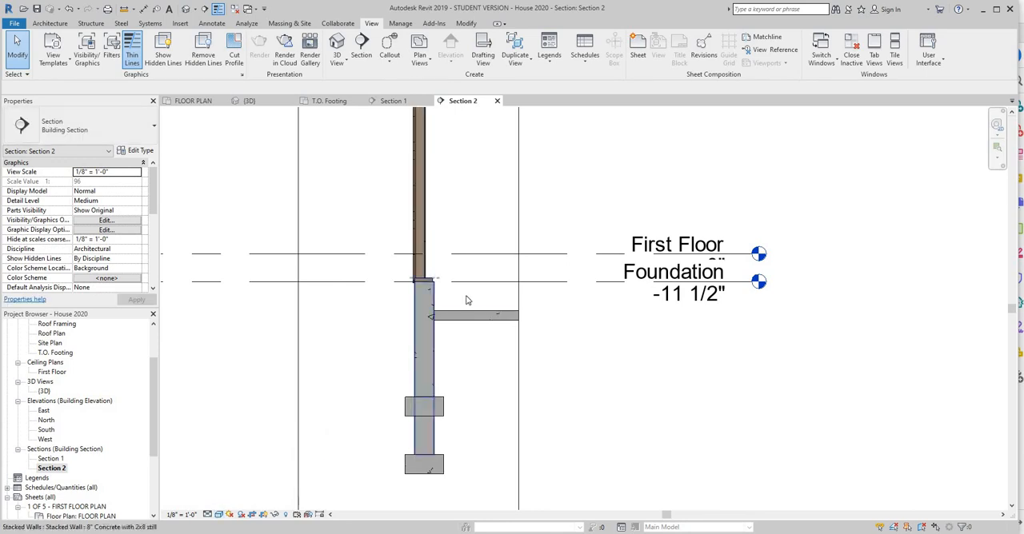
pyautogui.scroll(3, 466, 297)
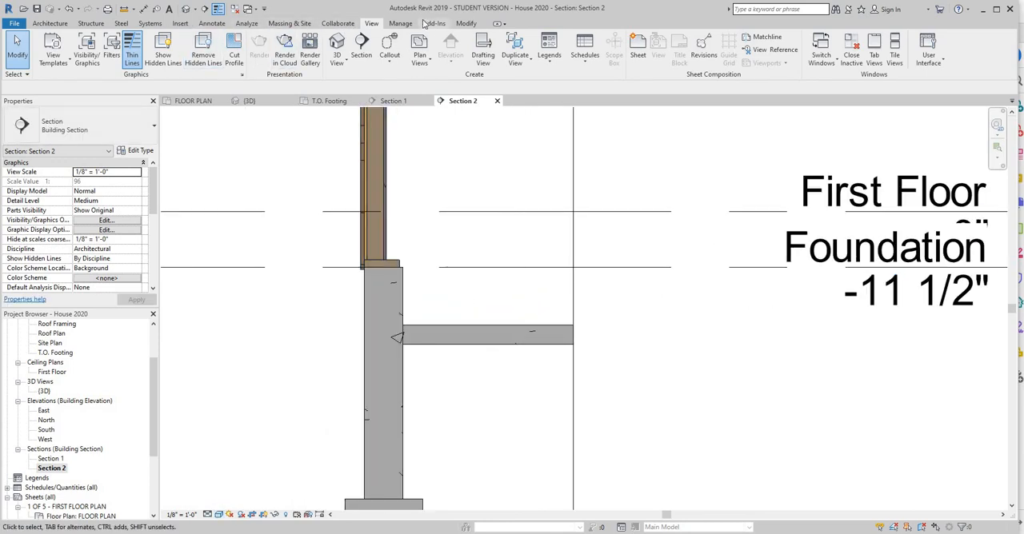
# Dimension the garage slab's top to the Foundation level and compare it with the garage wall section in the PDF plans.
pyautogui.click(212, 22)
pyautogui.press('d')
pyautogui.press('i')
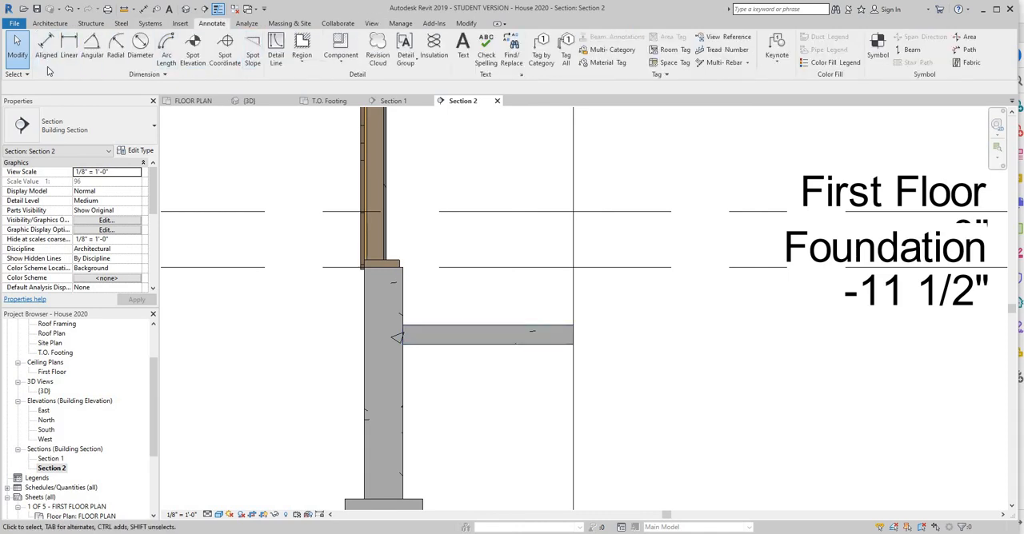
pyautogui.click(404, 322)
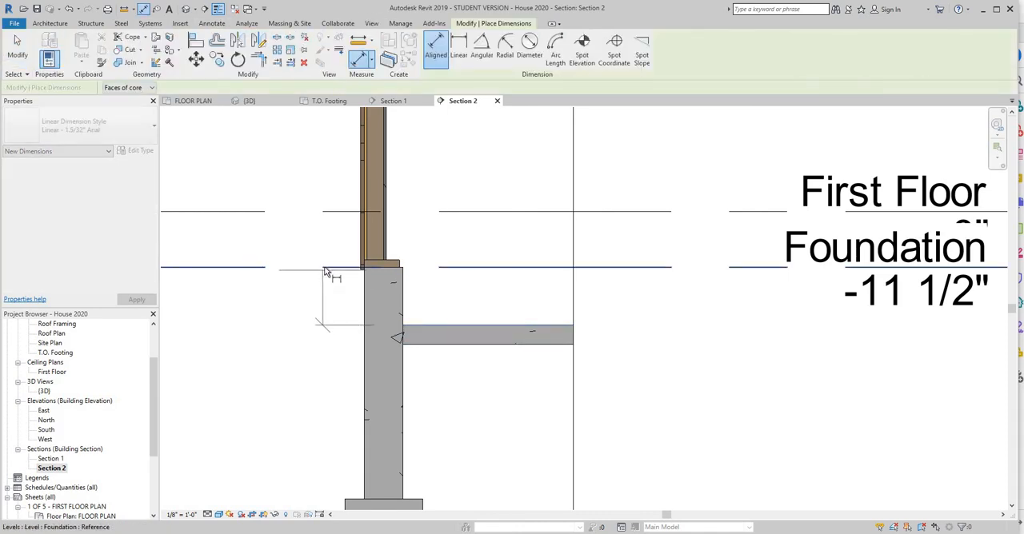
pyautogui.click(324, 268)
pyautogui.click(242, 299)
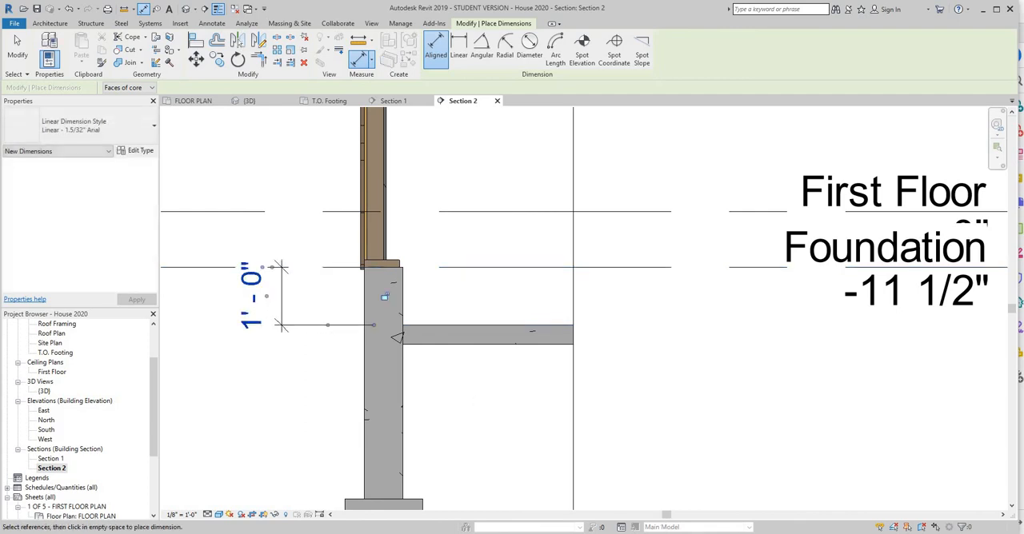
pyautogui.hotkey('alt', 'Tab')
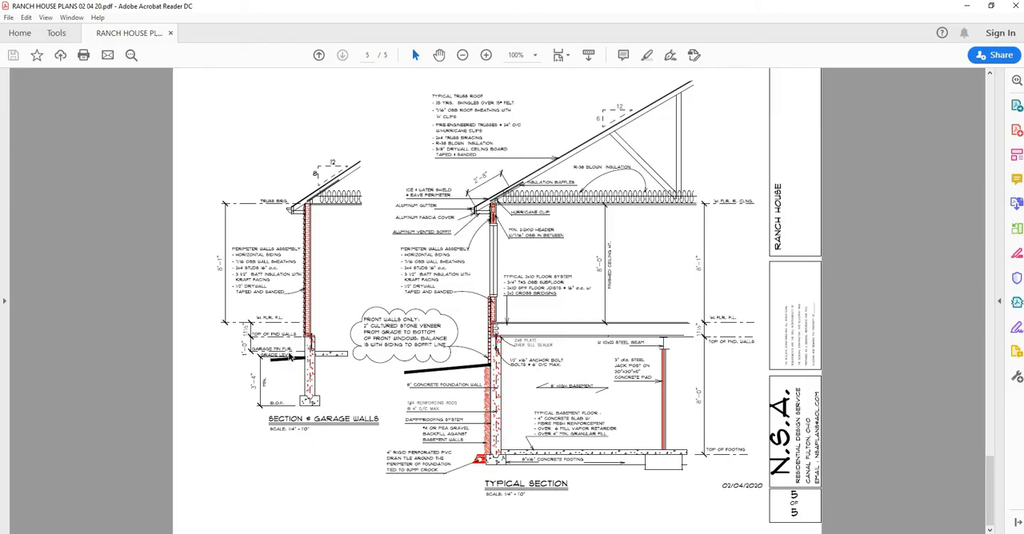
pyautogui.keyDown('ctrl'); pyautogui.scroll(4, 391, 367); pyautogui.keyUp('ctrl')
pyautogui.click(215, 507)
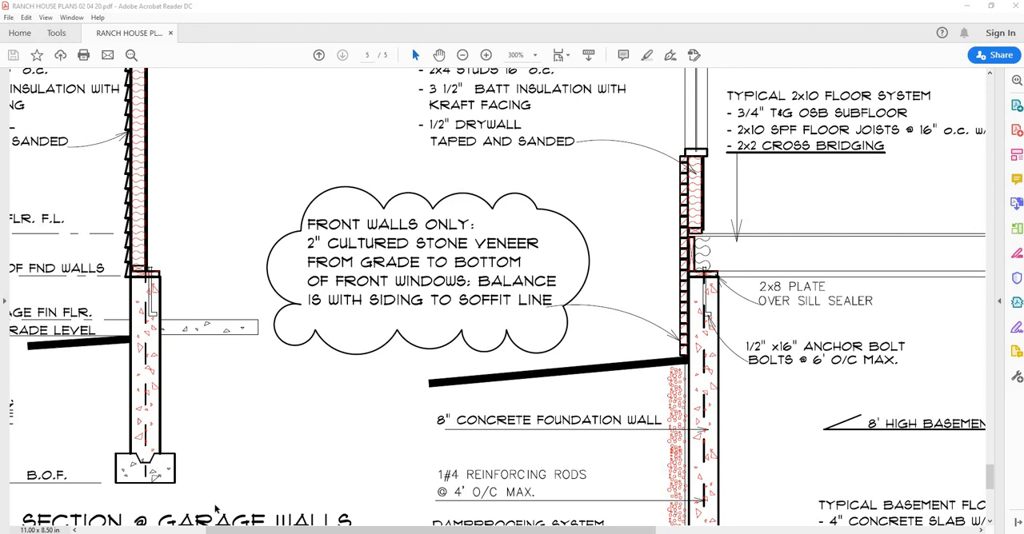
pyautogui.rightClick(267, 533)
pyautogui.moveTo(228, 530); pyautogui.dragTo(152, 496)
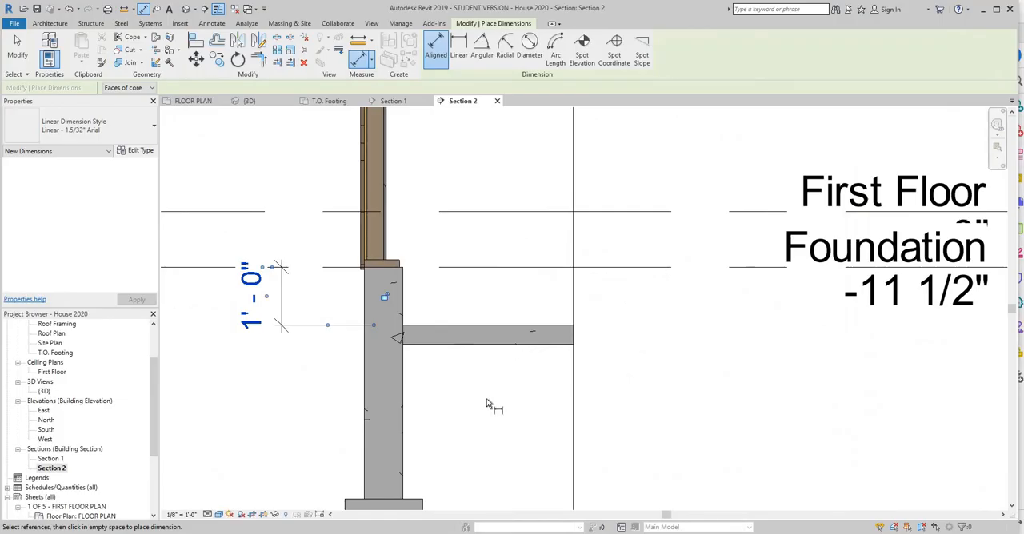
pyautogui.press('Escape')
# Raise the bottom edge of Section 2's crop region to the underside of the garage wall's upper footing.
pyautogui.scroll(-5, 485, 376)
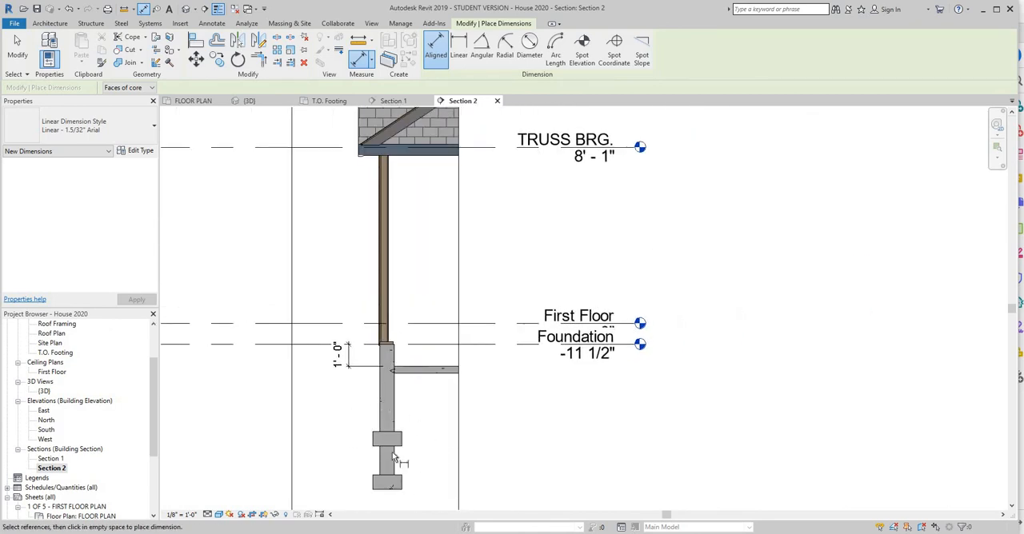
pyautogui.scroll(-1, 463, 420)
pyautogui.moveTo(482, 326); pyautogui.dragTo(502, 236, button='middle')
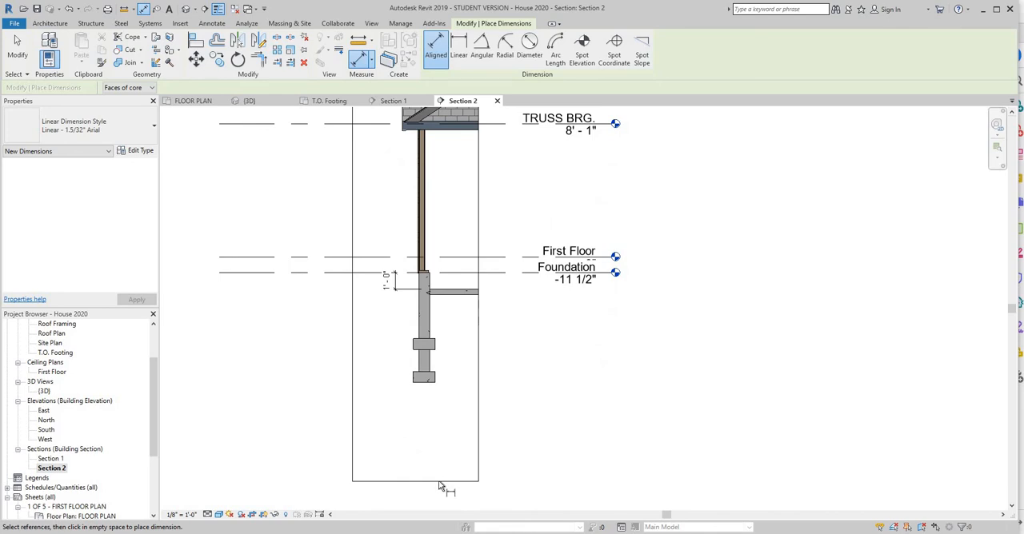
pyautogui.rightClick(525, 442)
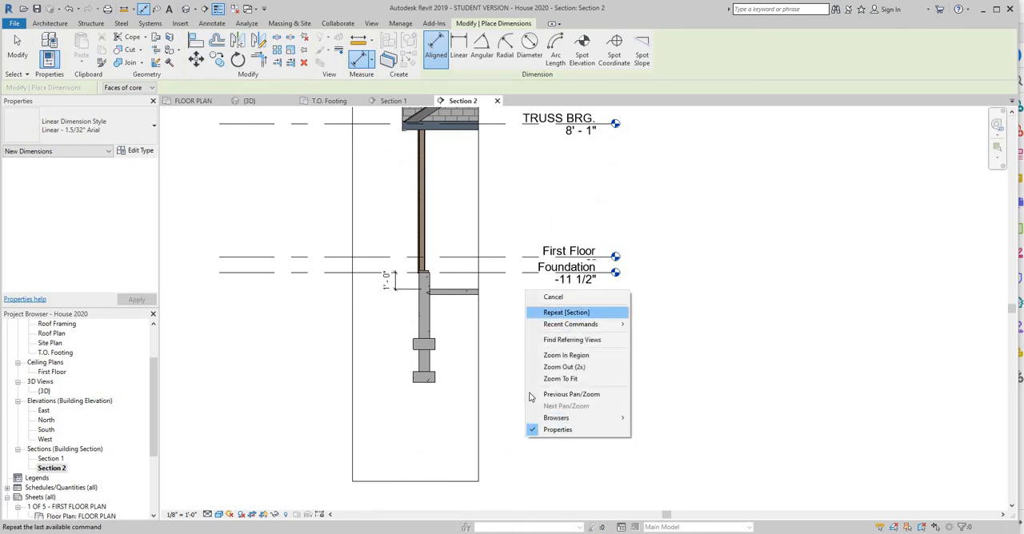
pyautogui.click(538, 295)
pyautogui.click(415, 481)
pyautogui.moveTo(415, 481); pyautogui.dragTo(440, 351)
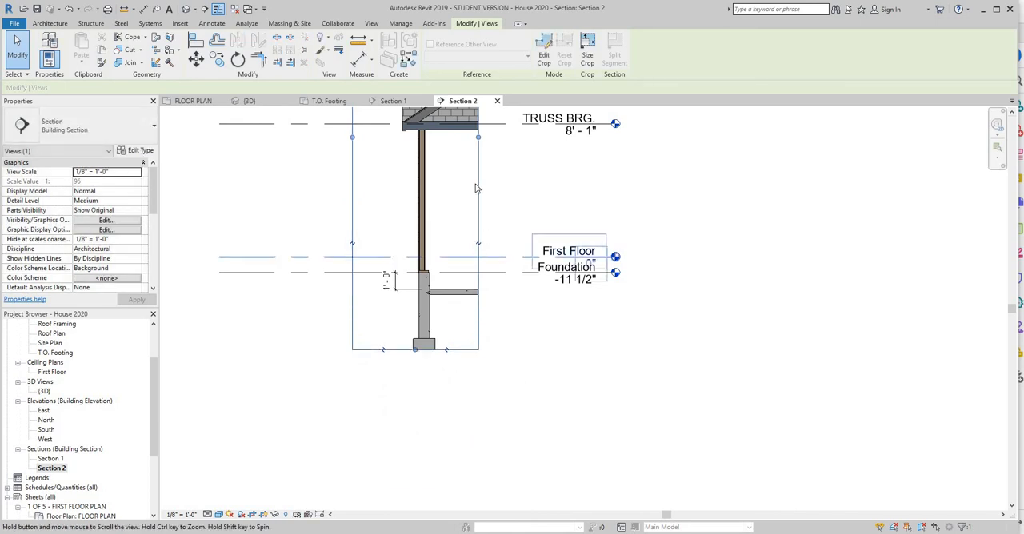
# Lower the top edge of Section 2's crop region to the top of the garage wall, below the roof.
pyautogui.moveTo(477, 188); pyautogui.dragTo(477, 282, button='middle')
pyautogui.moveTo(446, 152); pyautogui.dragTo(444, 296, button='middle')
pyautogui.moveTo(414, 162); pyautogui.dragTo(439, 367)
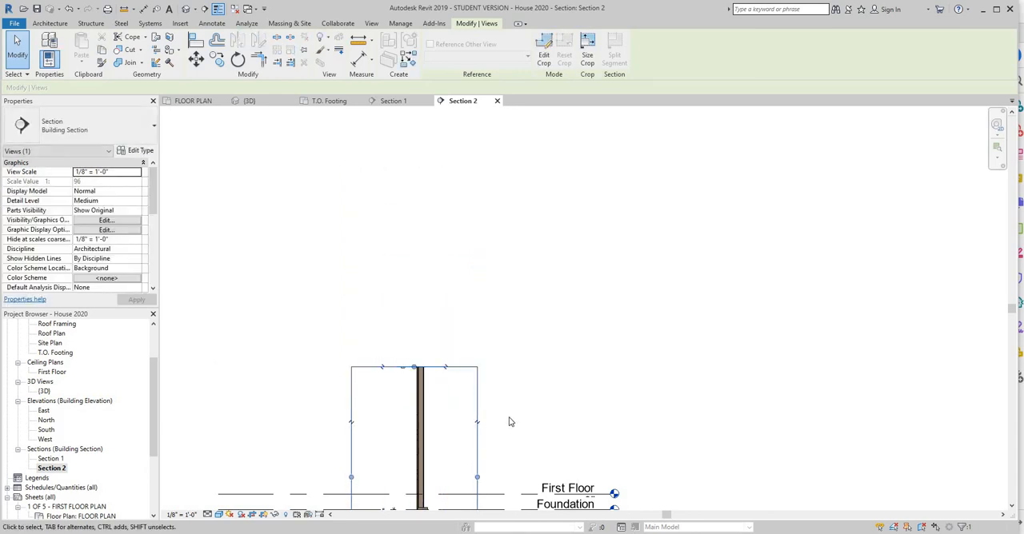
pyautogui.scroll(-1, 508, 430)
pyautogui.moveTo(508, 430); pyautogui.dragTo(551, 282, button='middle')
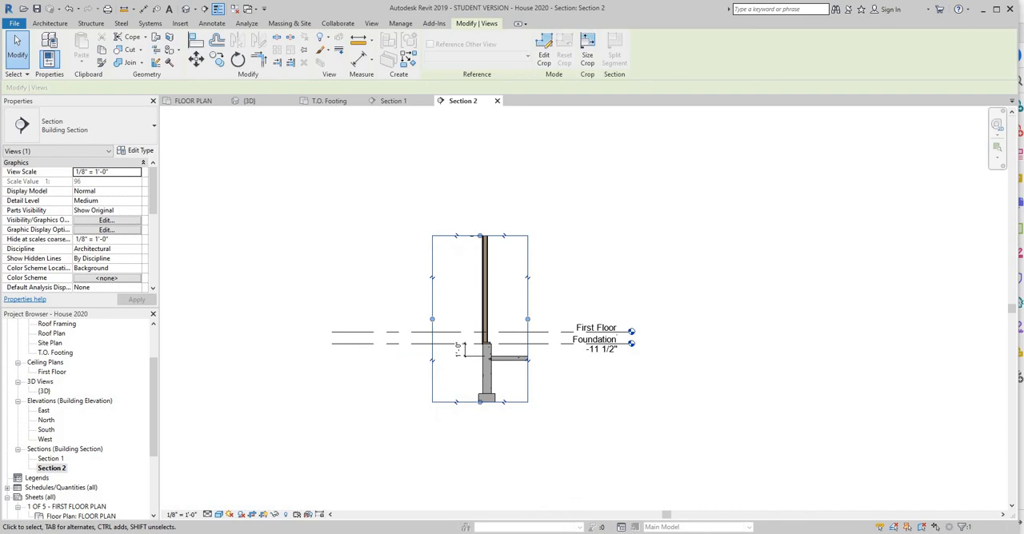
# Check the garage wall section in the PDF plans and raise the crop region's top edge to include the eave and lower roof slope.
pyautogui.click(673, 533)
pyautogui.scroll(2, 390, 223)
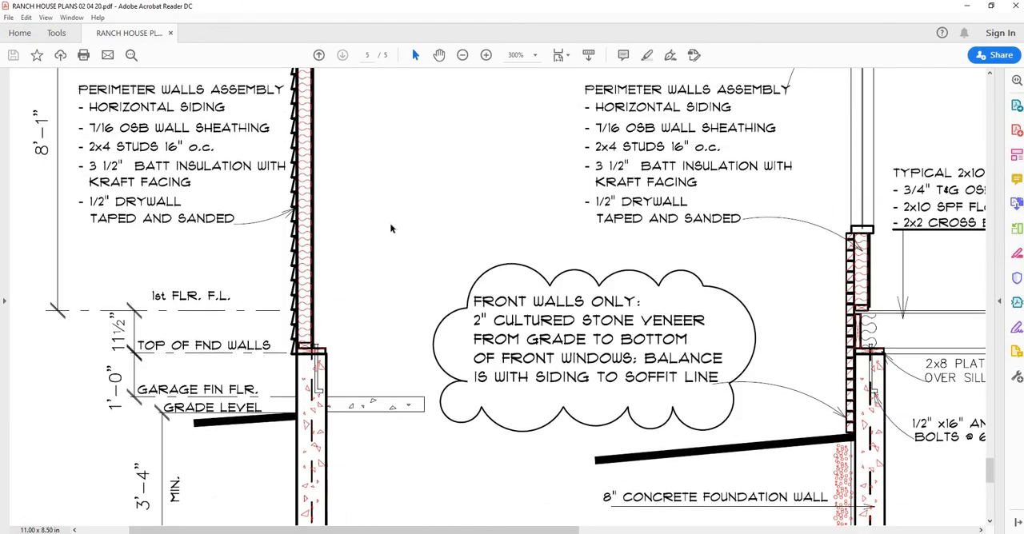
pyautogui.keyDown('ctrl'); pyautogui.scroll(-3, 367, 223); pyautogui.keyUp('ctrl')
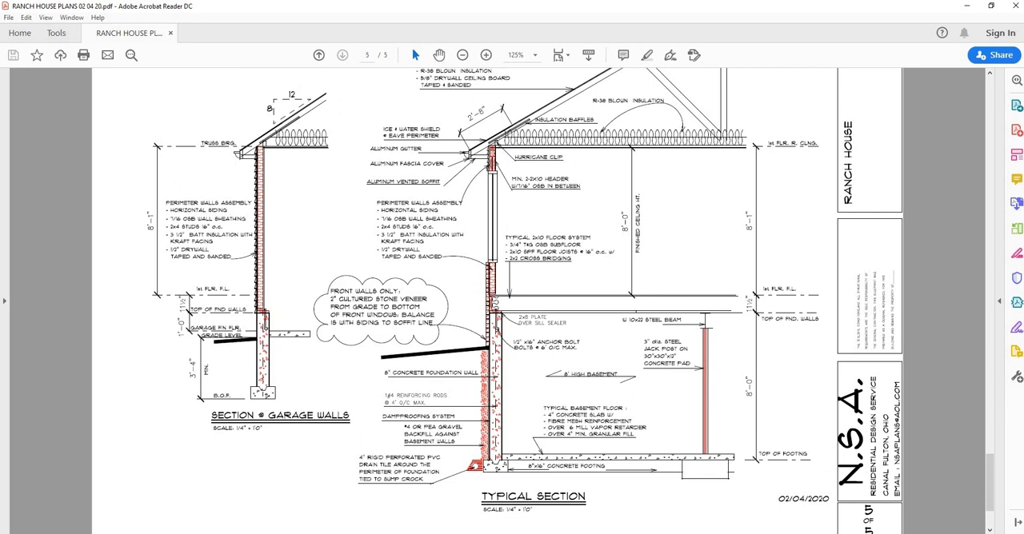
pyautogui.hotkey('alt', 'Tab')
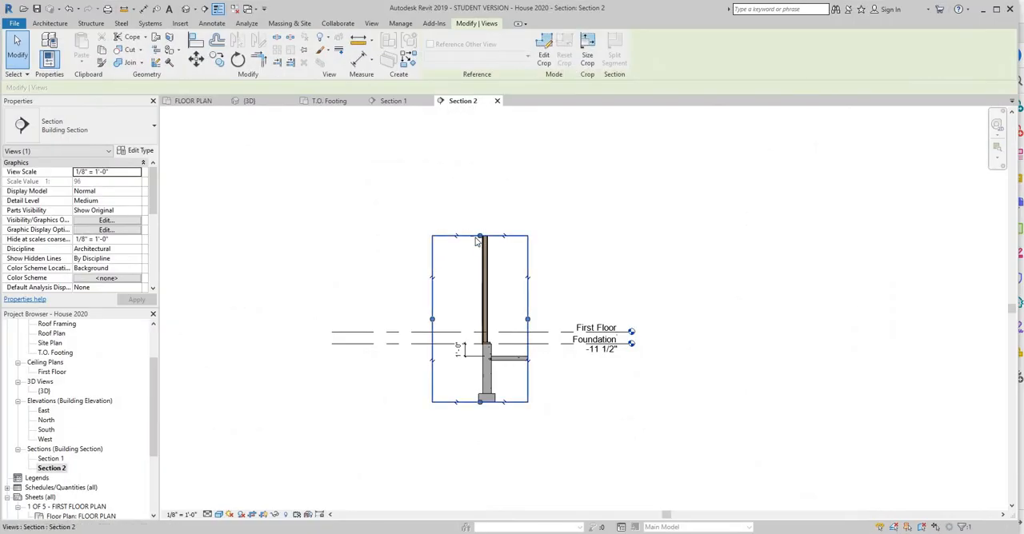
pyautogui.moveTo(481, 236); pyautogui.dragTo(486, 194)
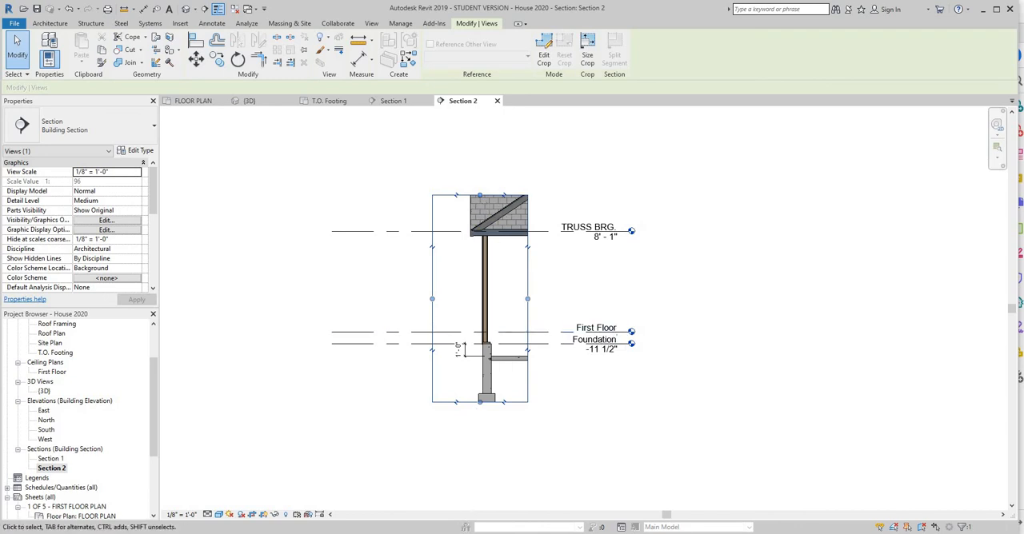
# Recheck the PDF's garage section, move the garage section line south in the floor plan, and review the cut in Section 2.
pyautogui.click(512, 533)
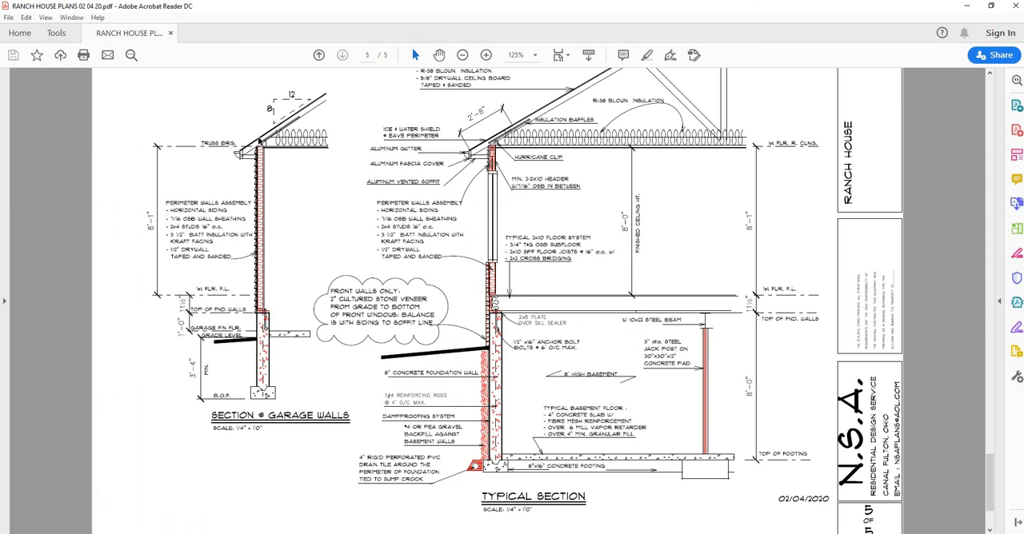
pyautogui.click(672, 532)
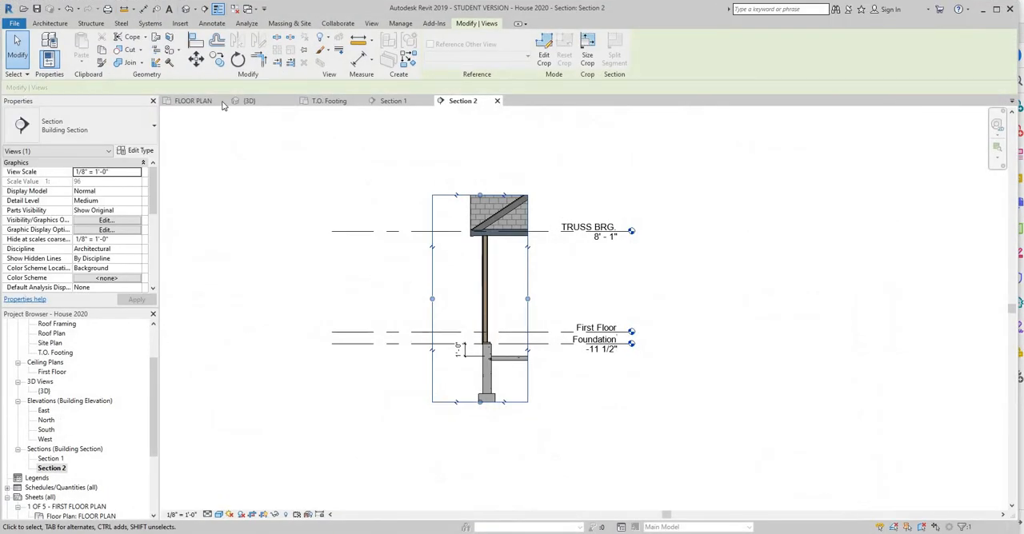
pyautogui.rightClick(671, 533)
pyautogui.click(194, 100)
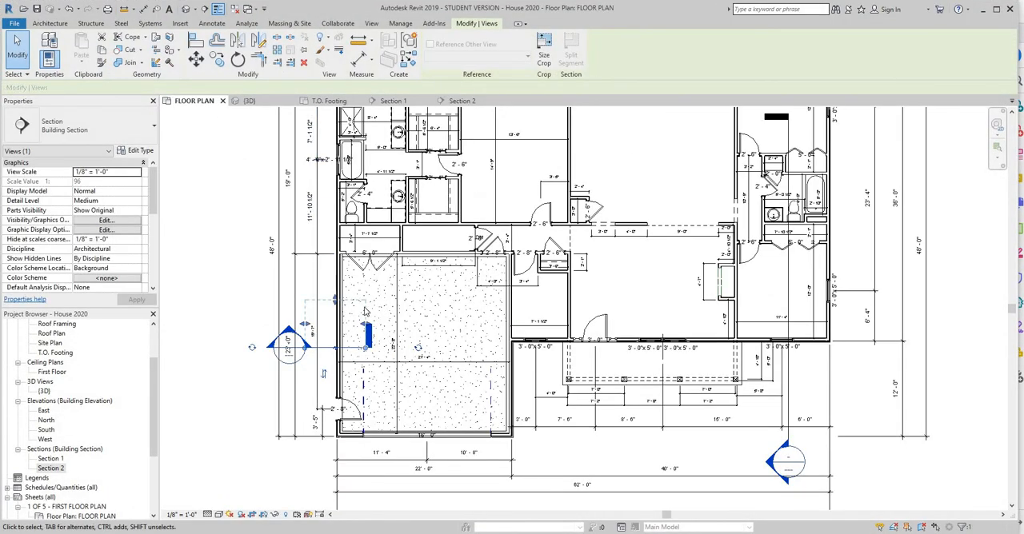
pyautogui.moveTo(335, 301); pyautogui.dragTo(366, 377)
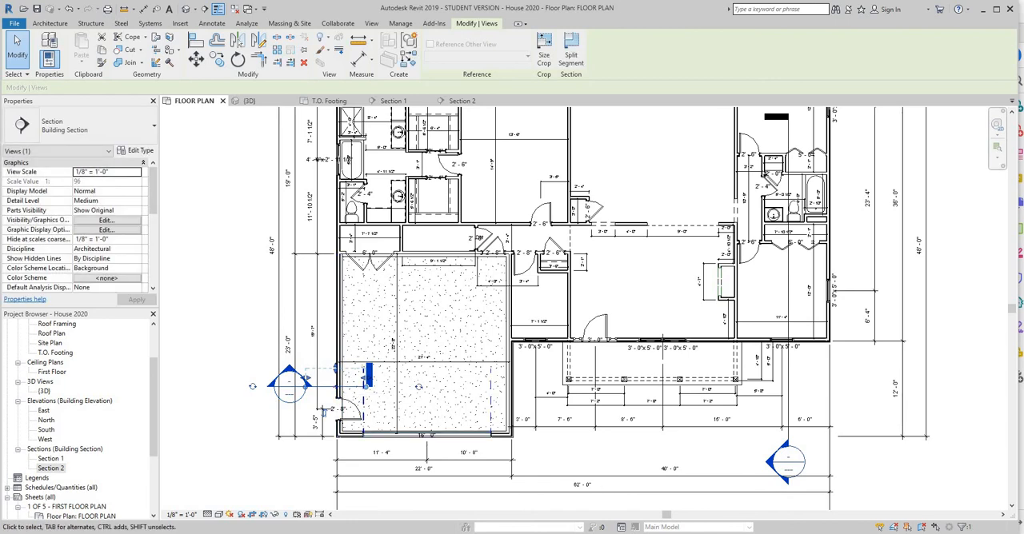
pyautogui.click(462, 101)
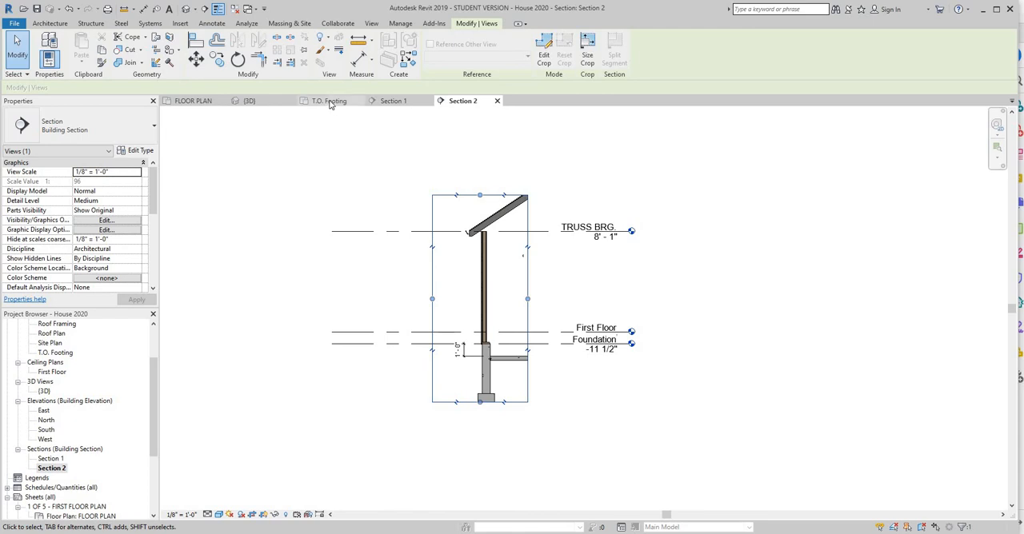
# Open the Section 1 view.
pyautogui.click(390, 104)
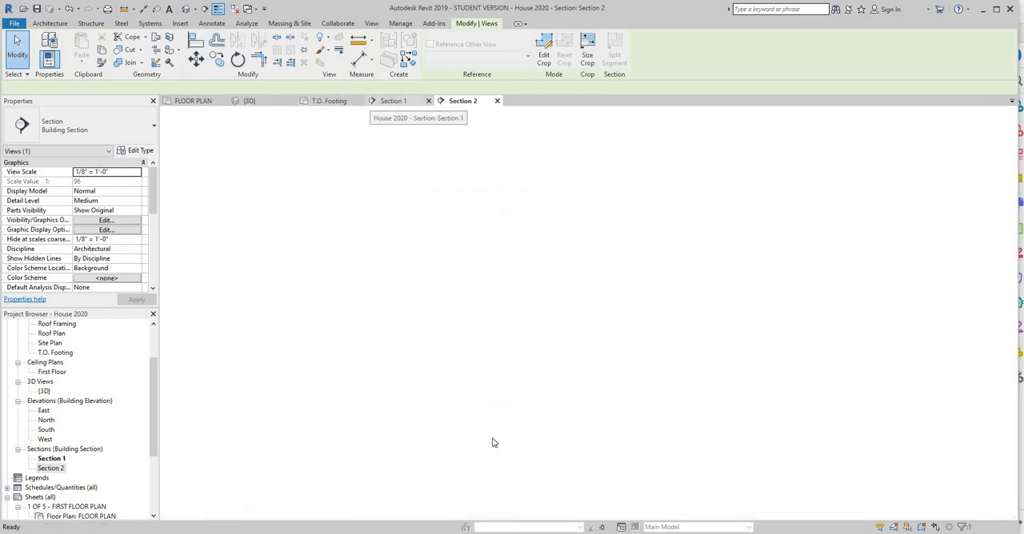